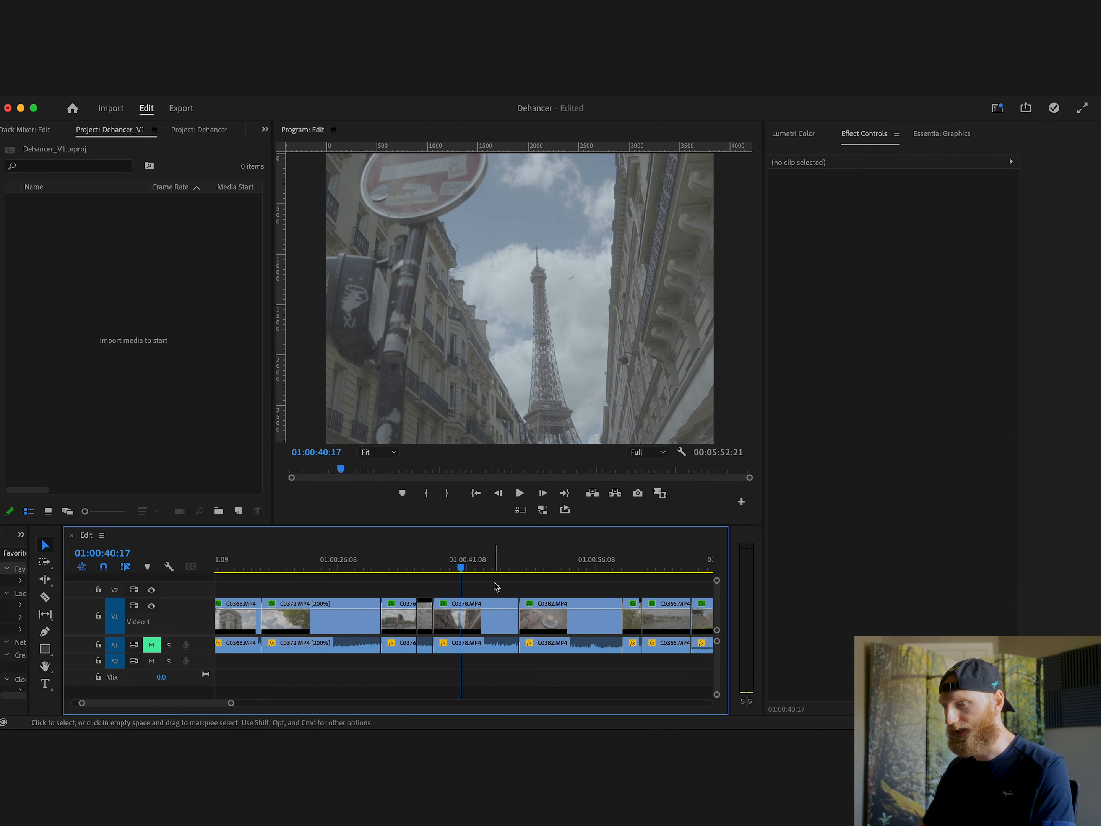
Enable Maximum Bit Depth and Maximum Render Quality in the sequence settings
click(490, 588)
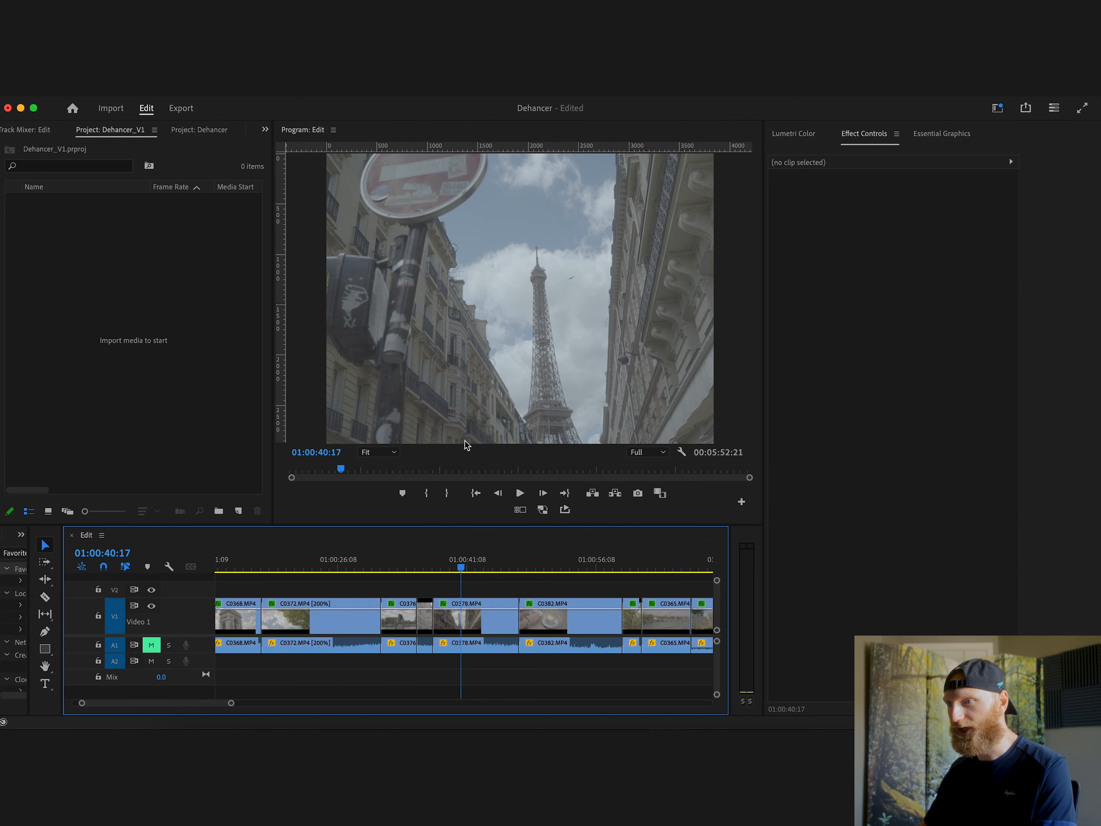
click(187, 87)
click(207, 105)
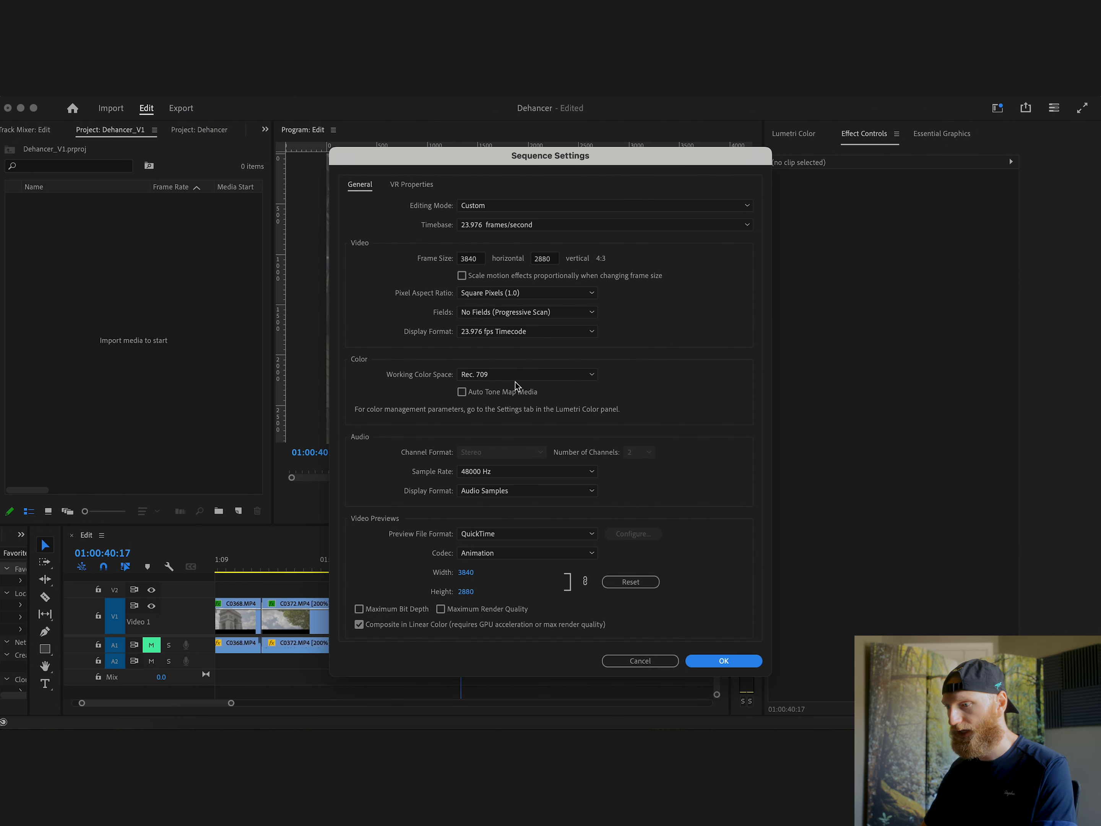
click(407, 609)
click(408, 610)
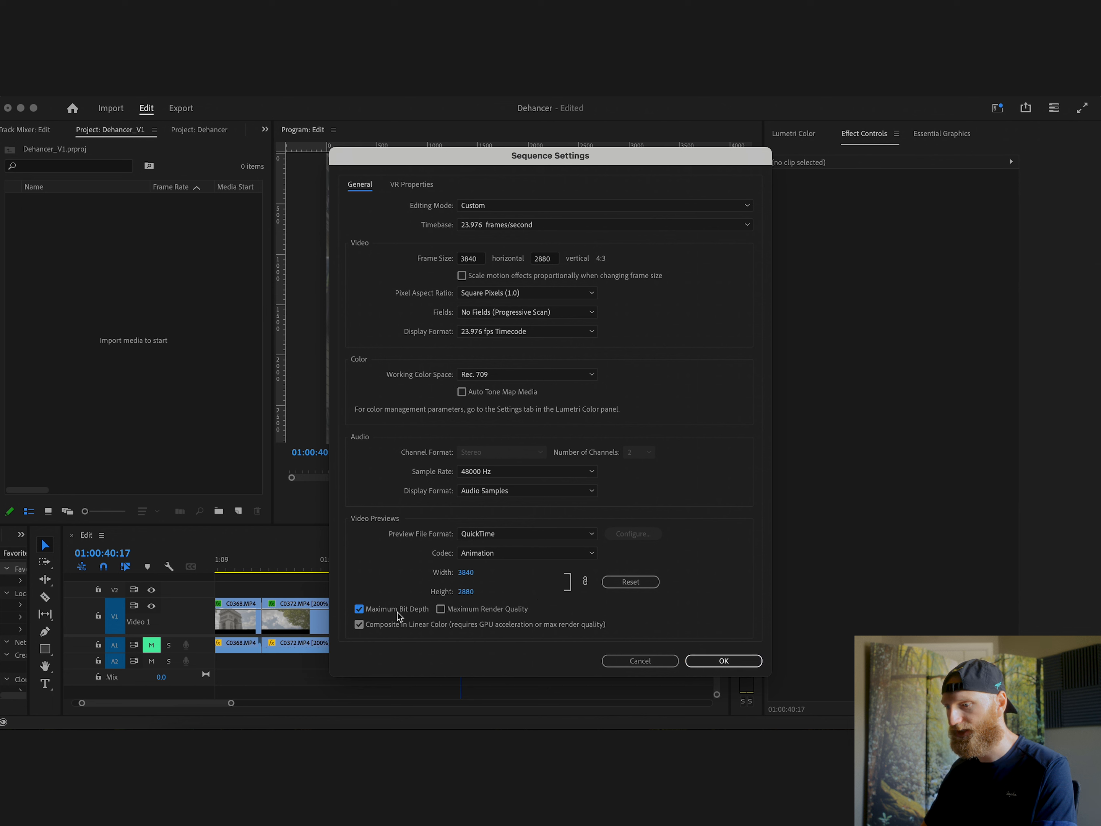
click(440, 609)
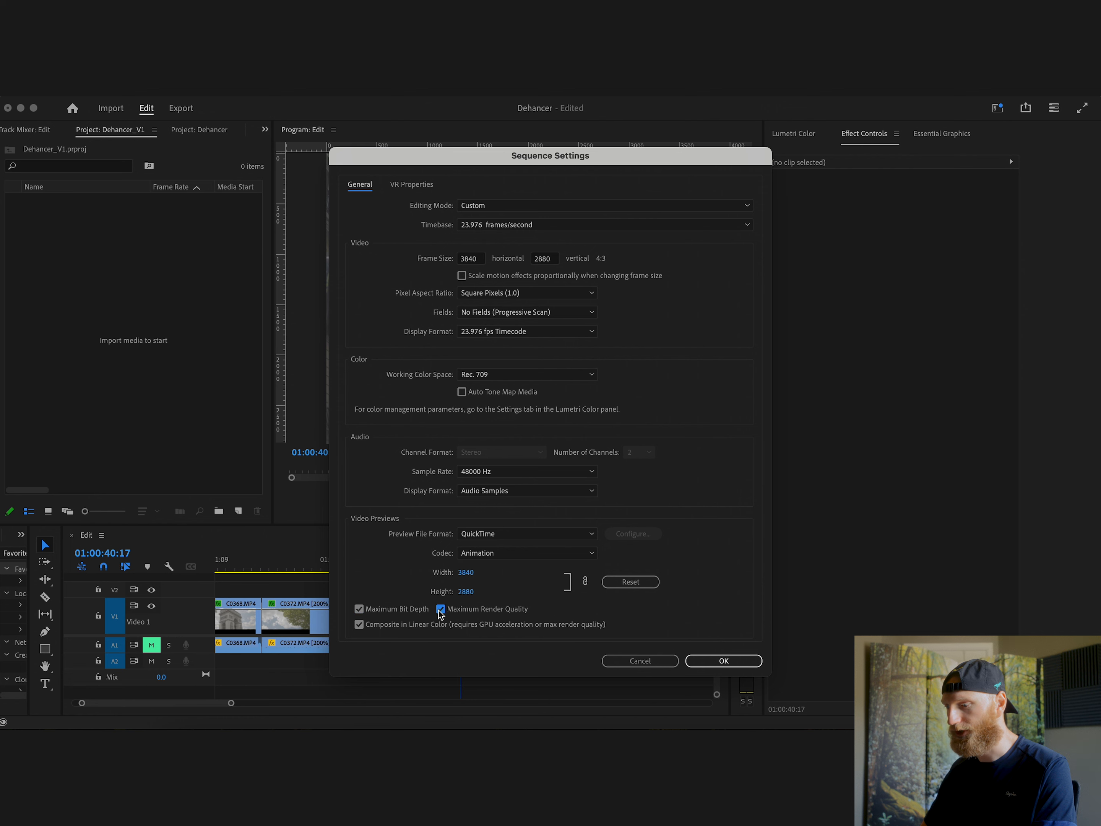
Switch to the Dehancer PDF manual and read the recommended GPU, color, Premiere Pro sequence and Dehancer input settings
click(697, 740)
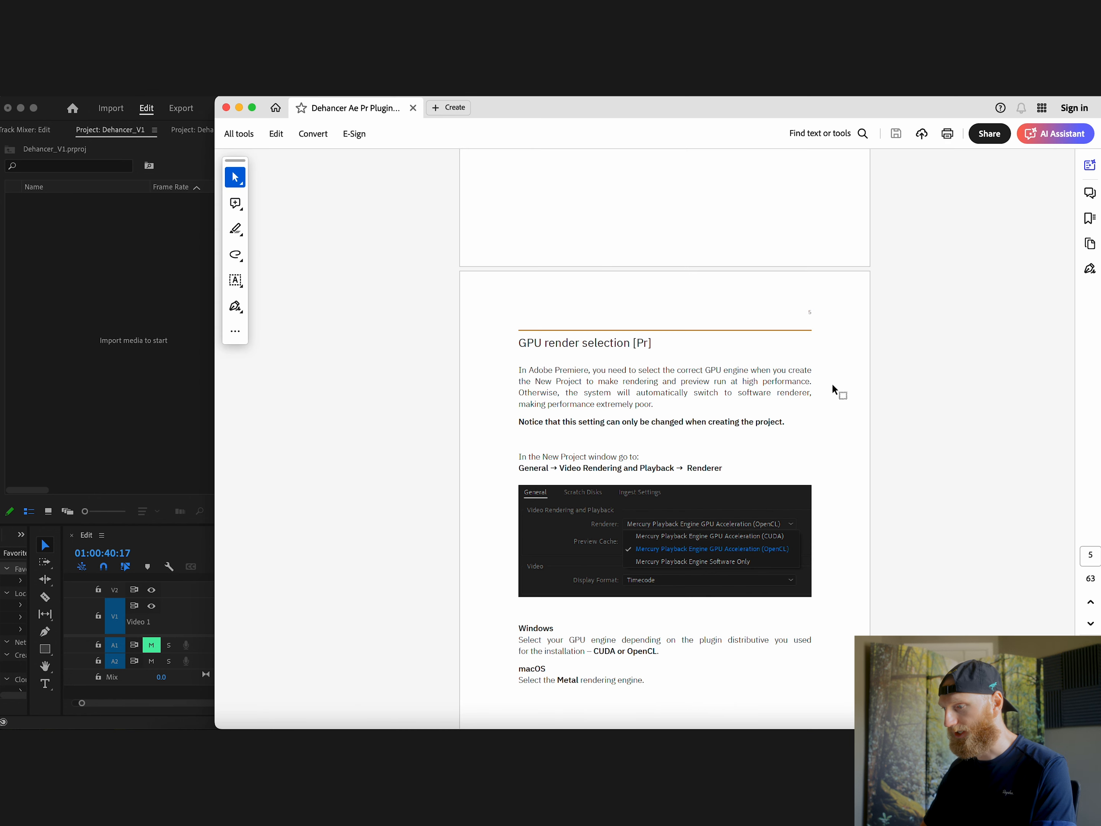
scroll(1006, 327, down, 3)
scroll(1004, 329, up, 6)
scroll(1004, 329, up, 20)
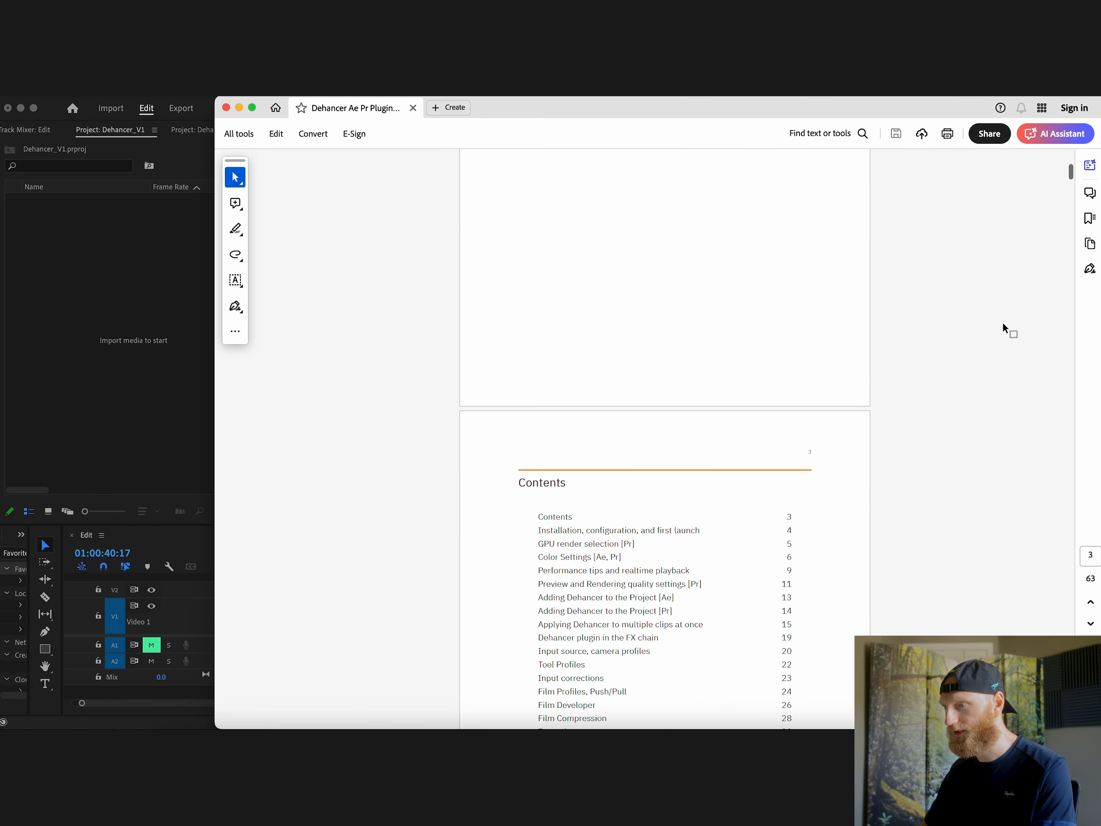
scroll(1004, 329, down, 18)
scroll(1004, 329, down, 20)
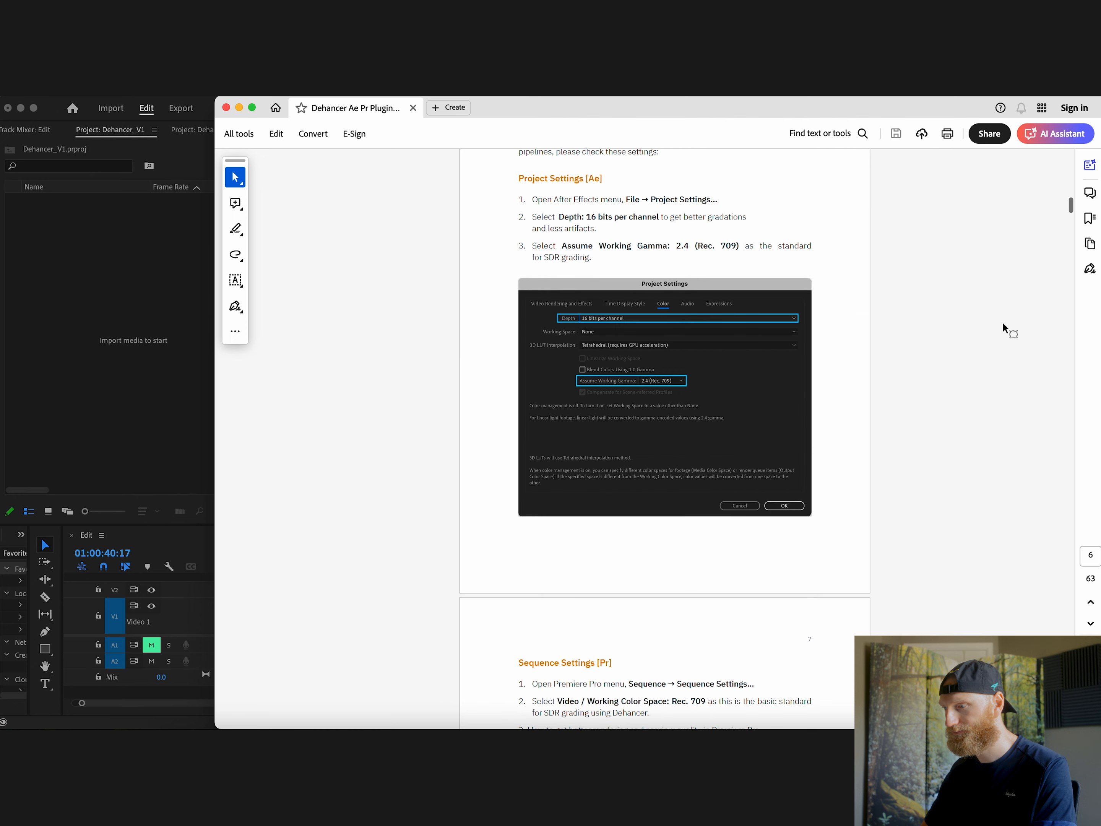
scroll(1004, 328, down, 5)
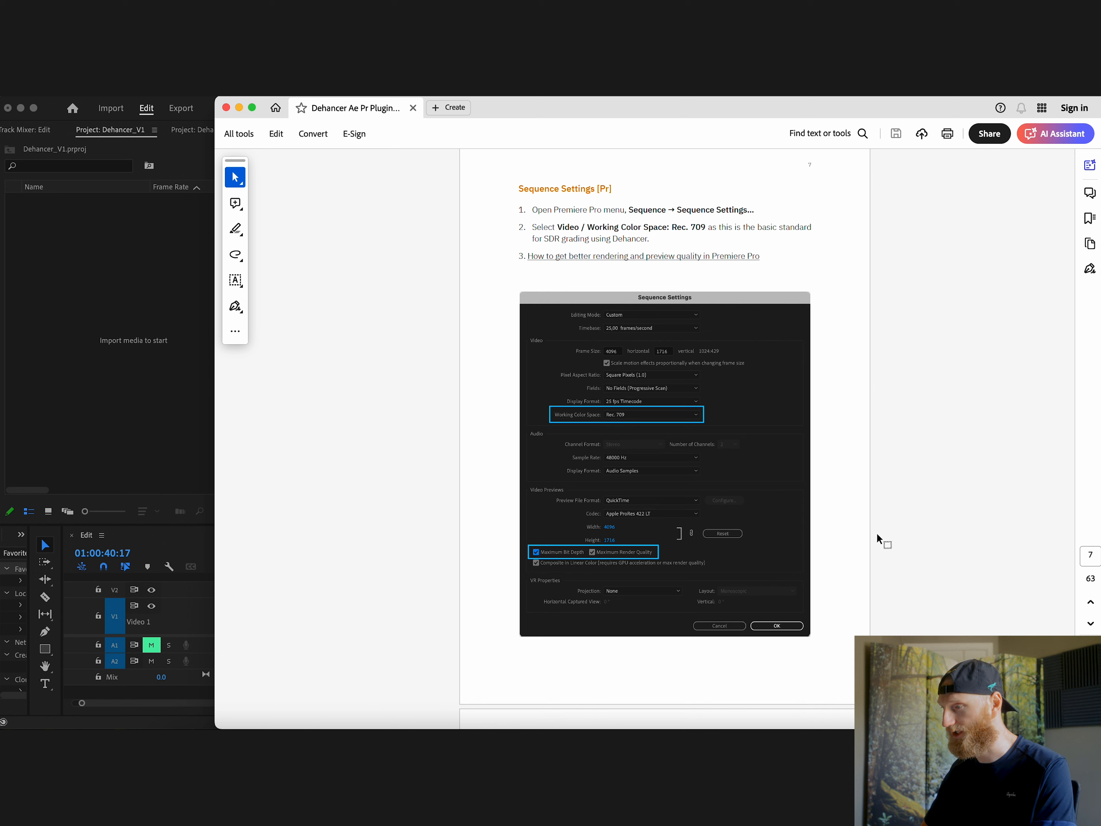
scroll(880, 540, down, 10)
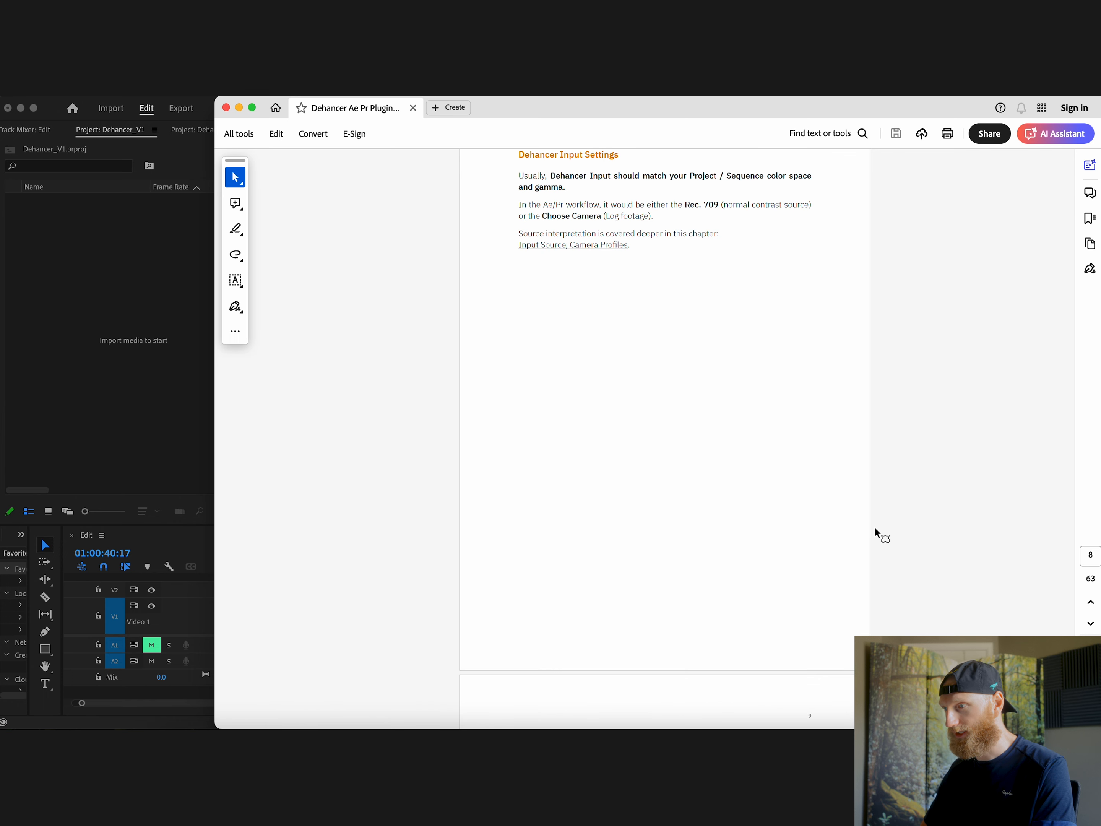
Return from the manual to Premiere Pro and apply the sequence settings
click(239, 108)
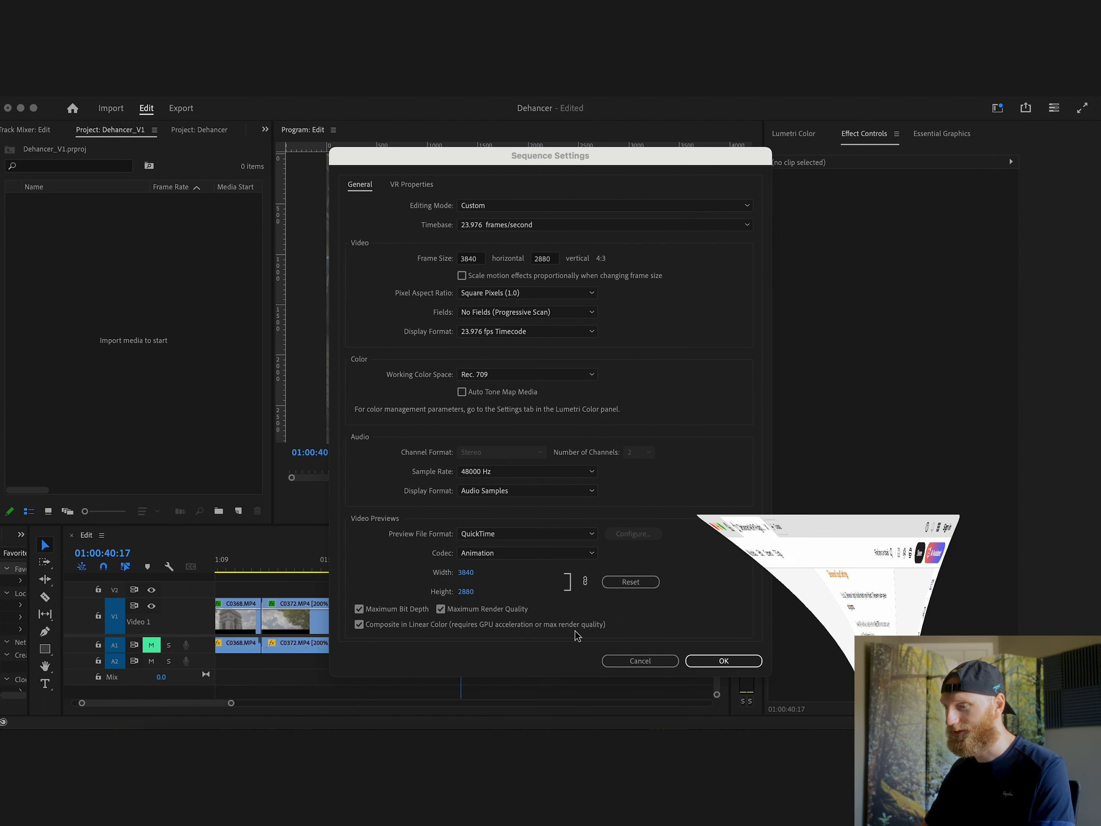
click(729, 662)
click(728, 662)
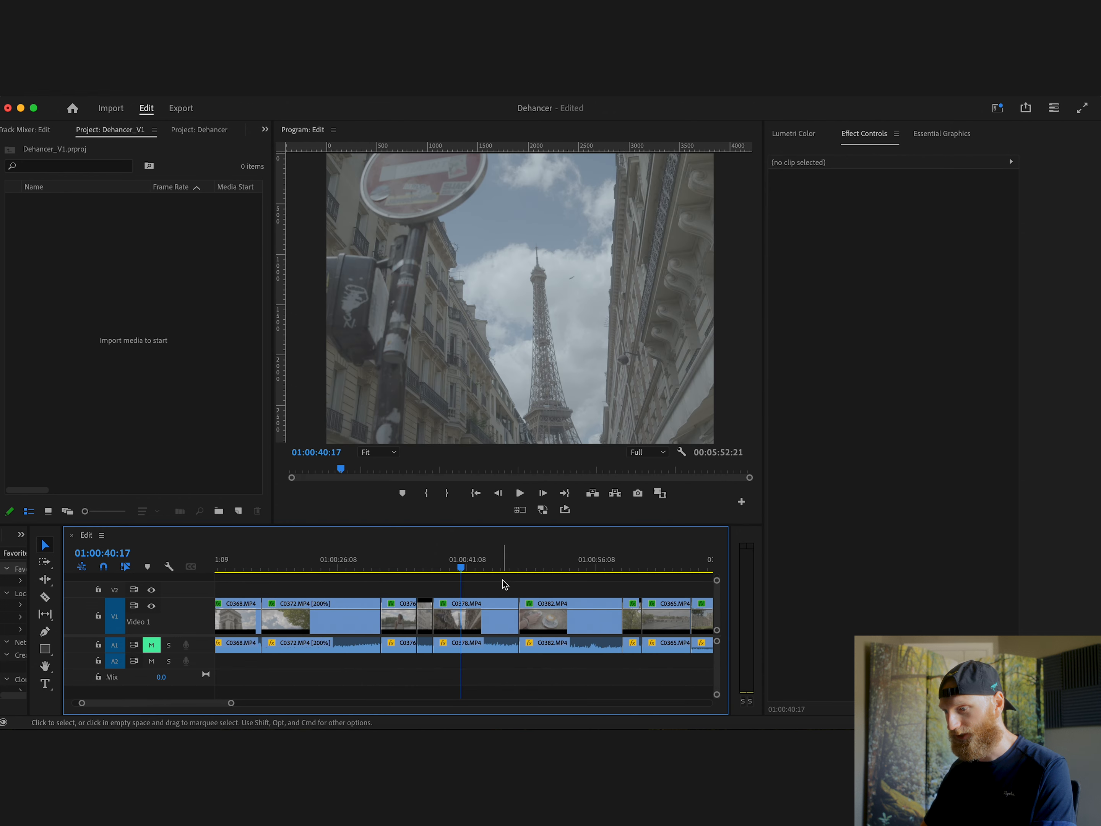
Select the C0378.MP4 clip in the timeline and play it back from its beginning
click(477, 624)
drag(458, 569, 436, 567)
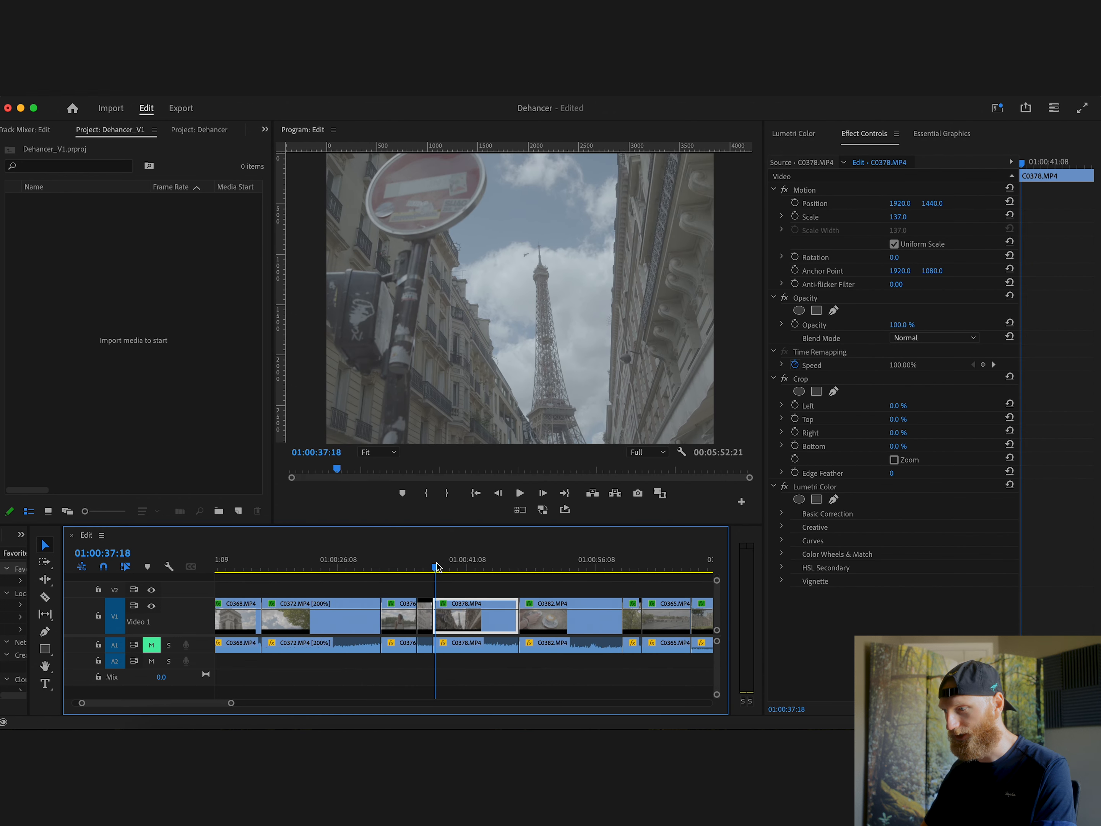
key(space)
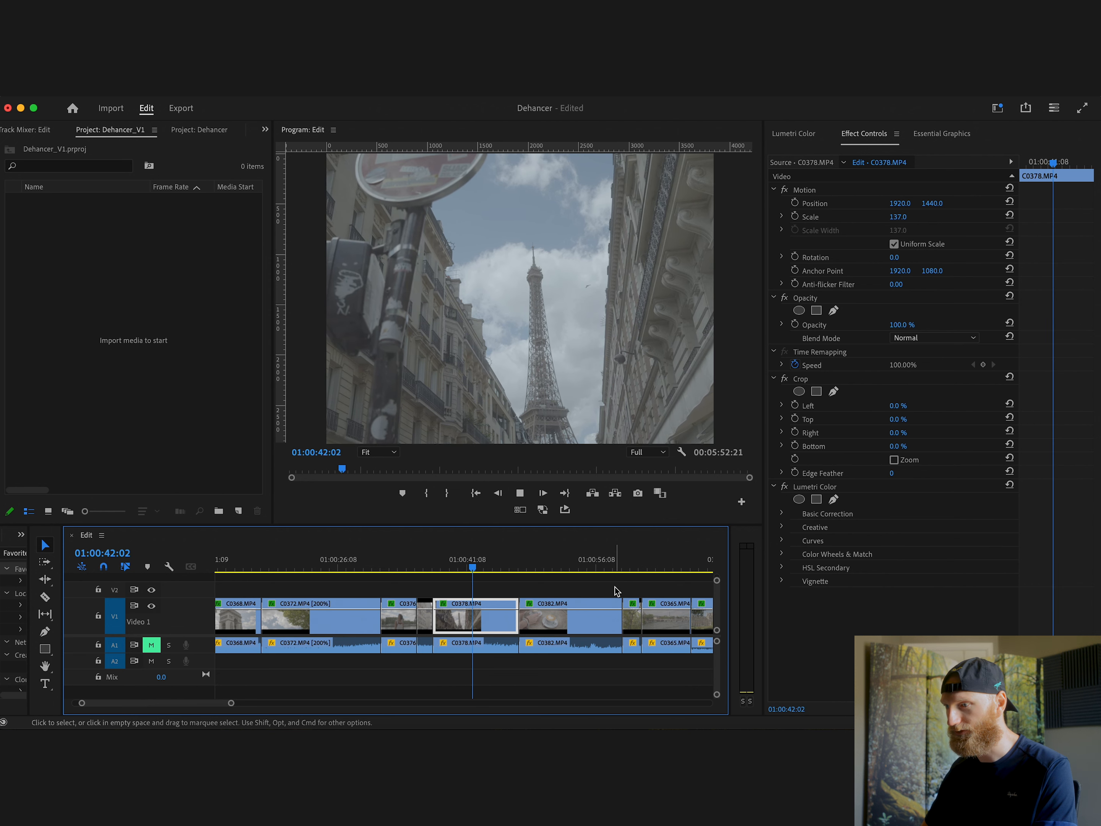
key(space)
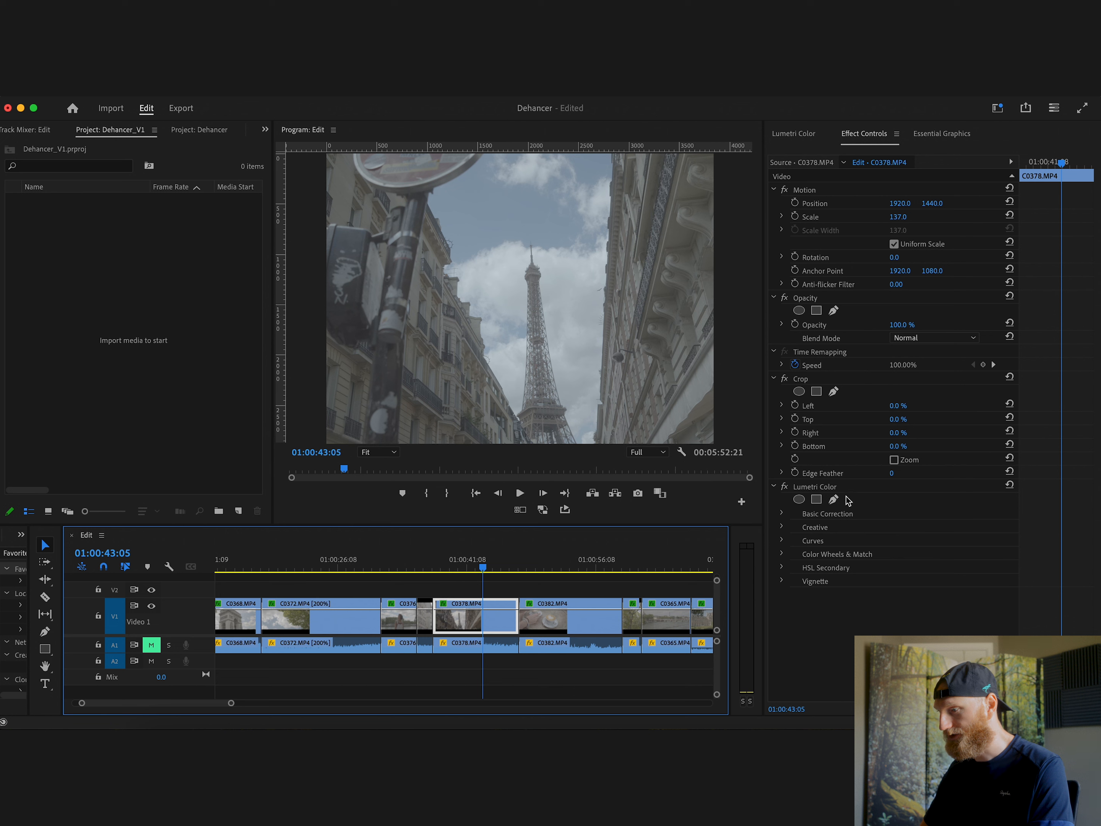
Compare the C0378.MP4 clip with and without Lumetri Color, and delete that effect from the clip
click(825, 490)
click(785, 486)
click(785, 486)
click(785, 487)
click(785, 486)
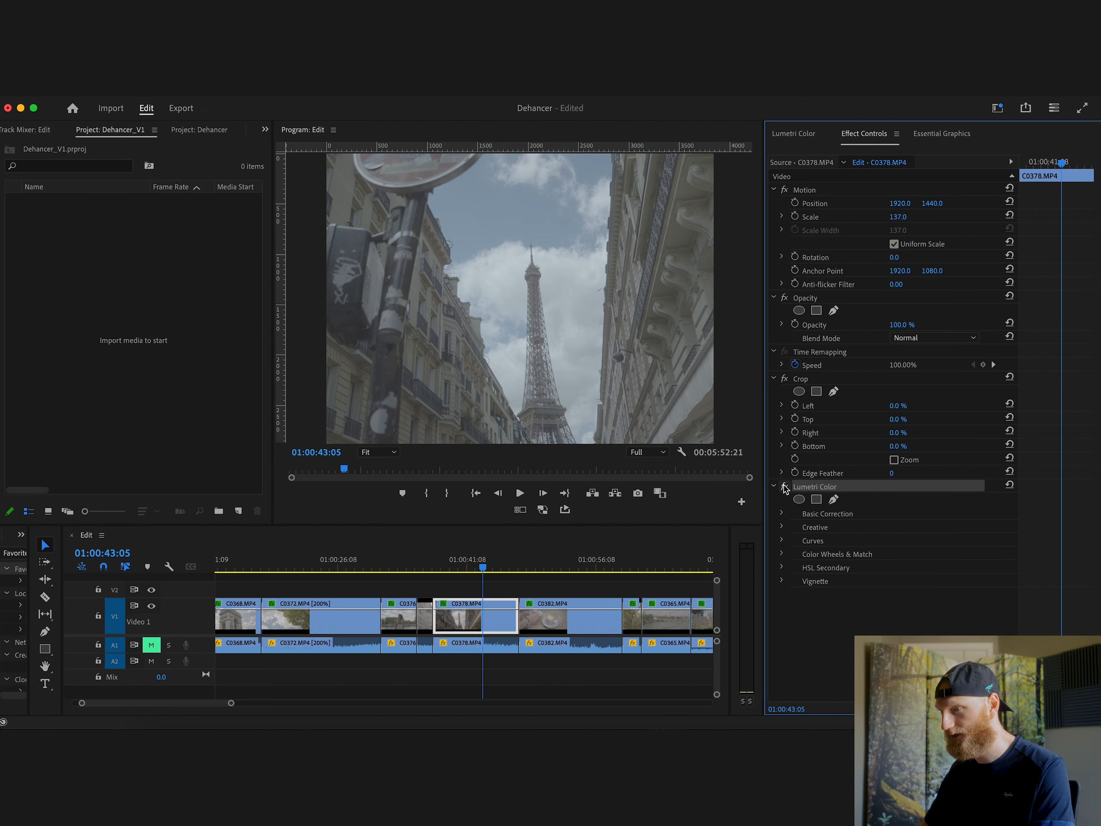
click(785, 486)
click(785, 486)
click(785, 486)
click(785, 486)
click(784, 487)
click(785, 487)
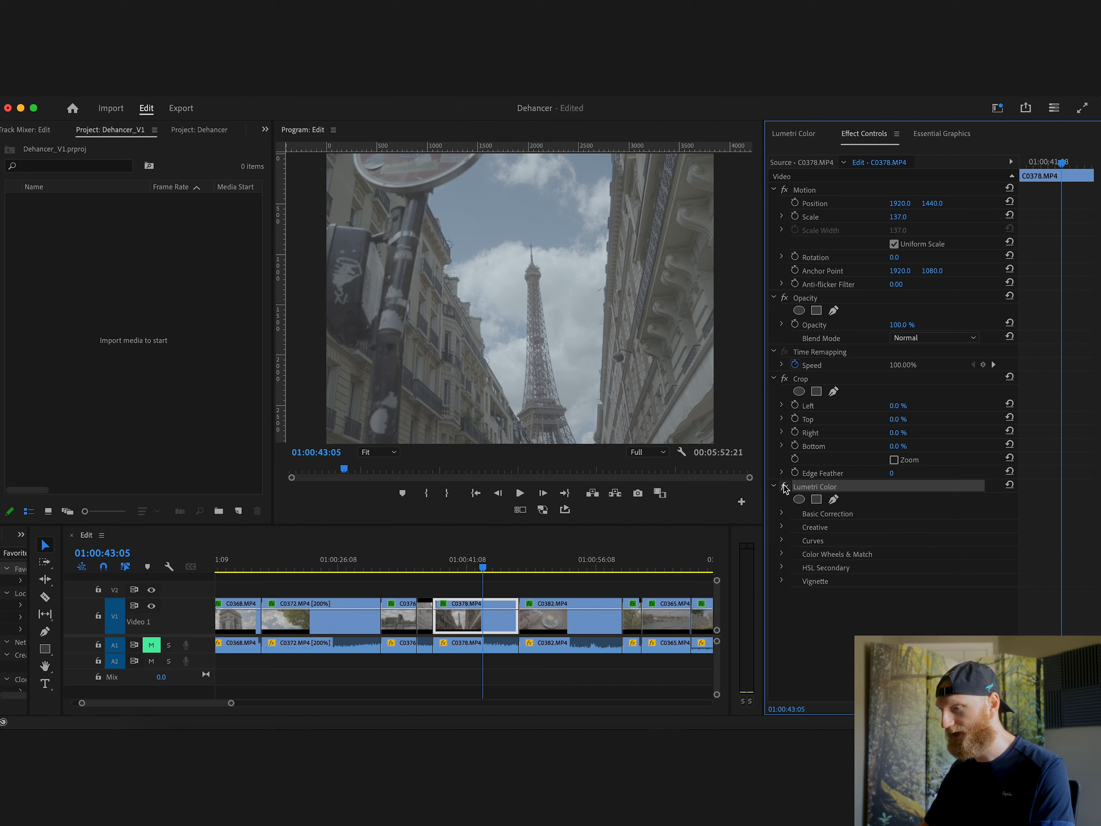
key(Delete)
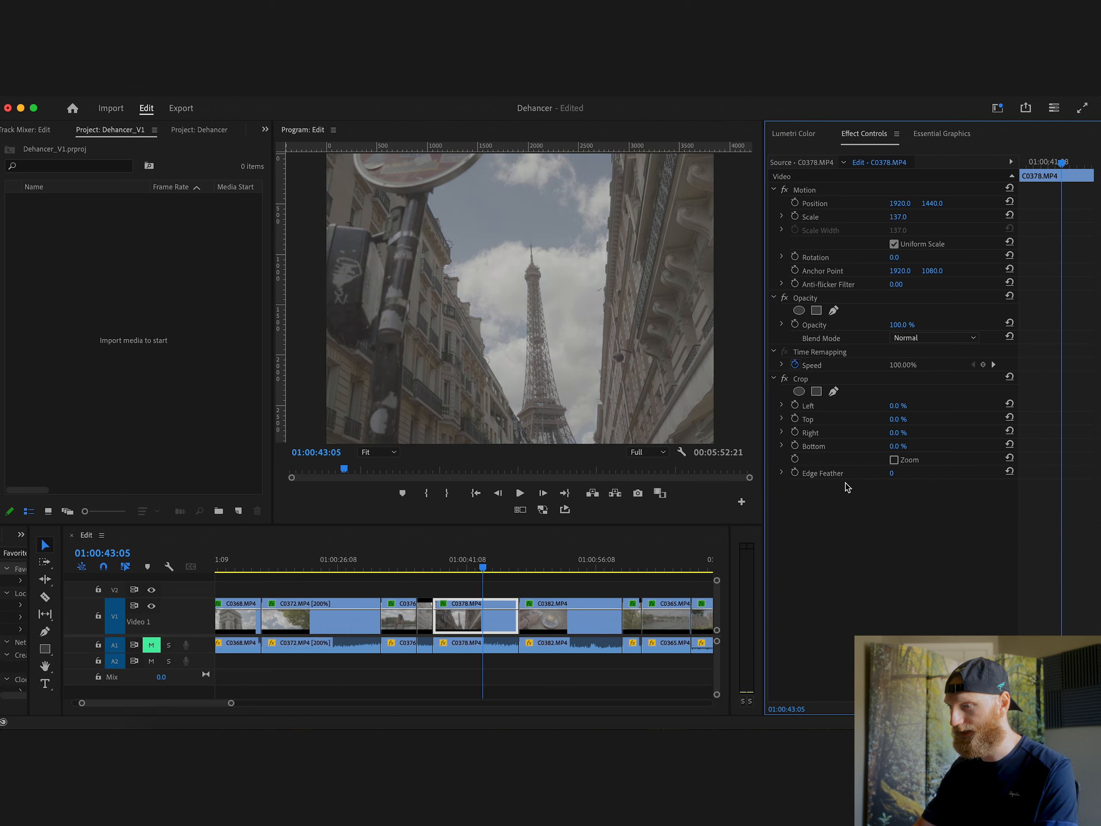
Find the Dehancer Pro v7.1.1 video effect by searching for "deh" and apply it to the C0378.MP4 clip
click(459, 621)
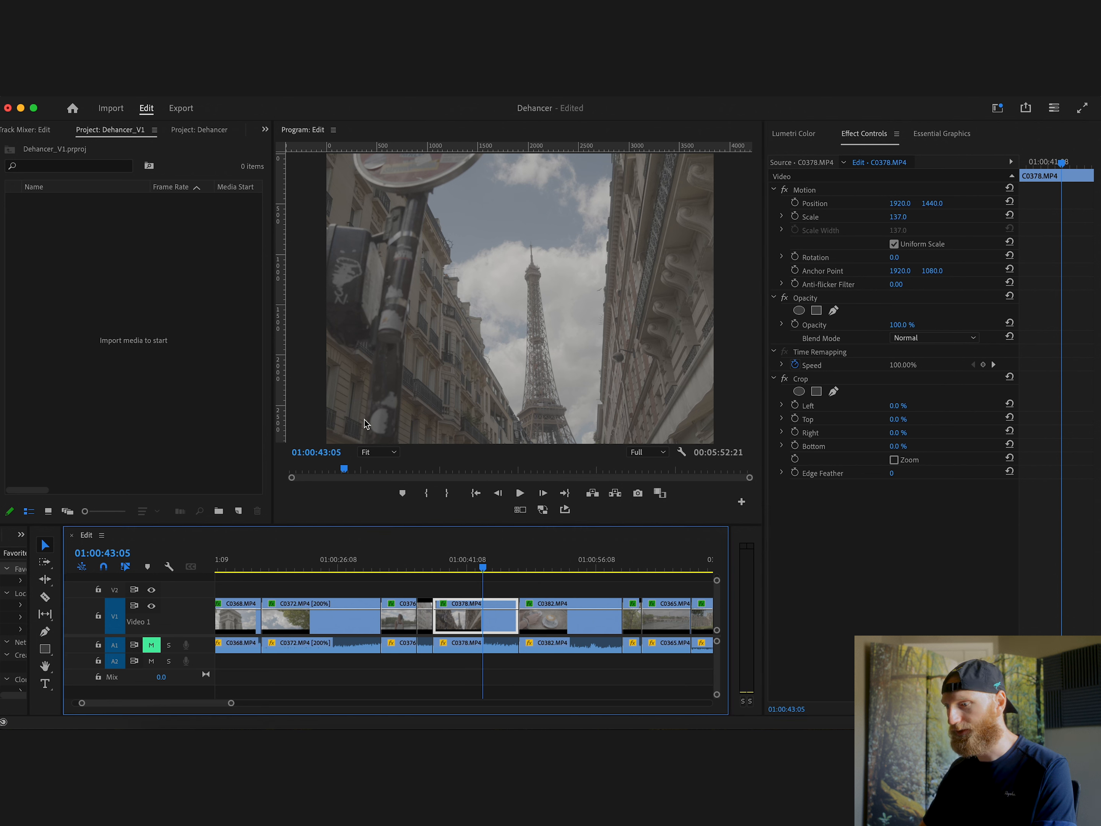
click(265, 131)
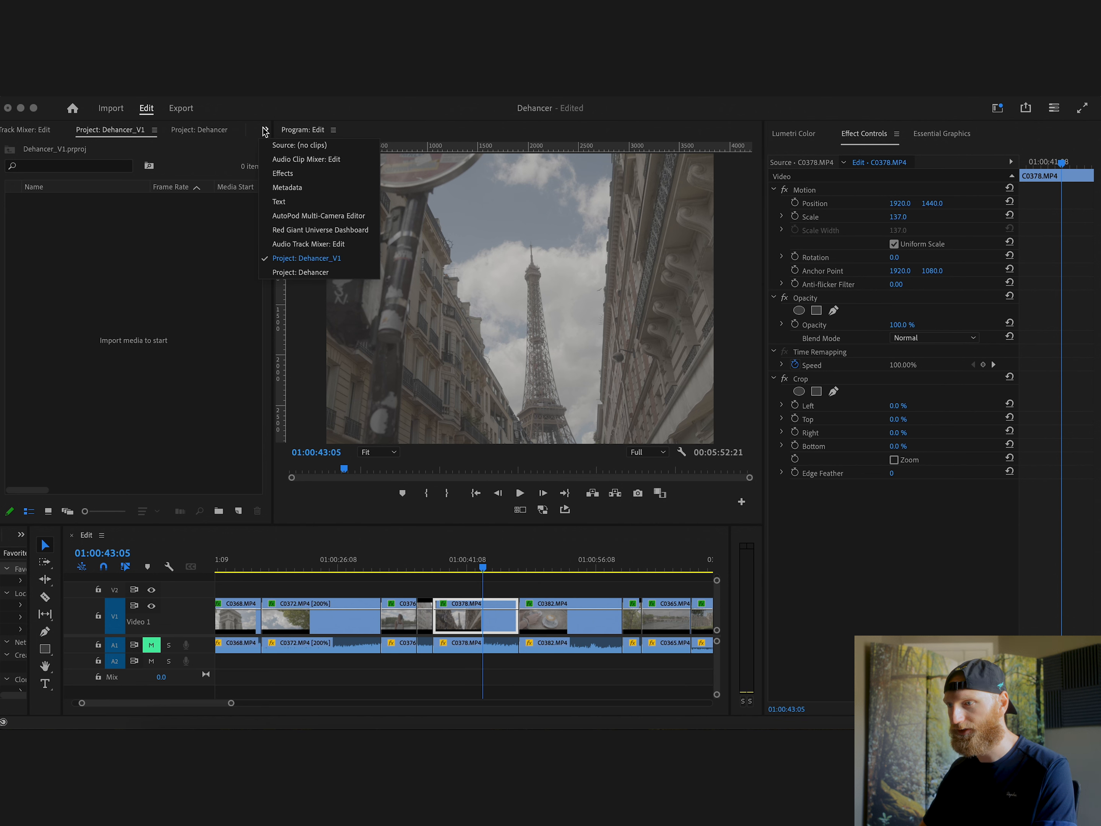
click(283, 173)
click(40, 148)
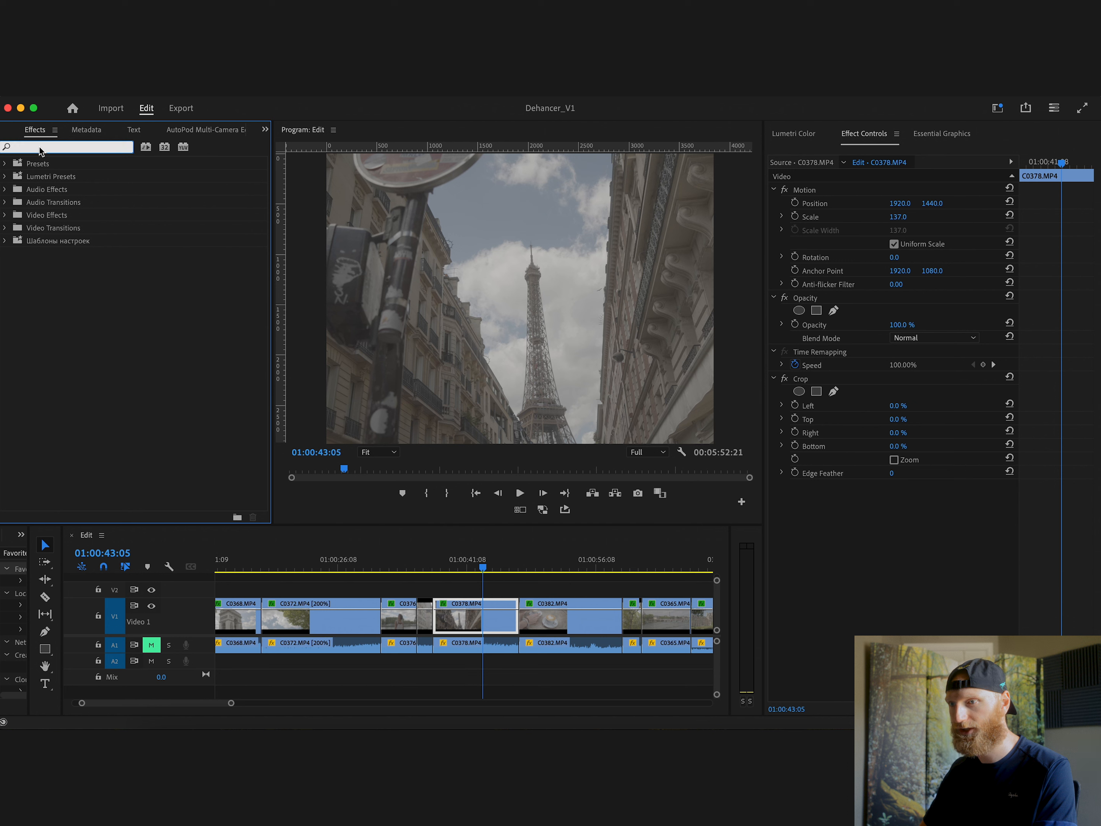
text(deh)
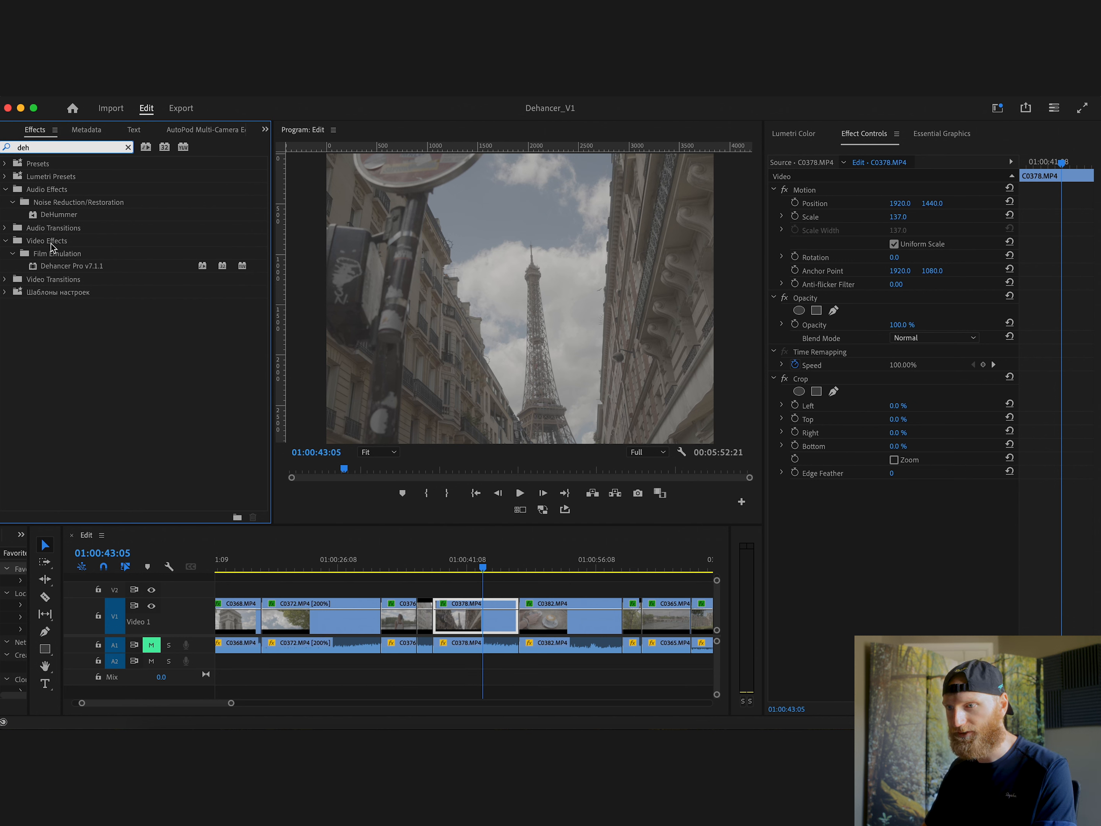
click(52, 266)
drag(52, 266, 486, 623)
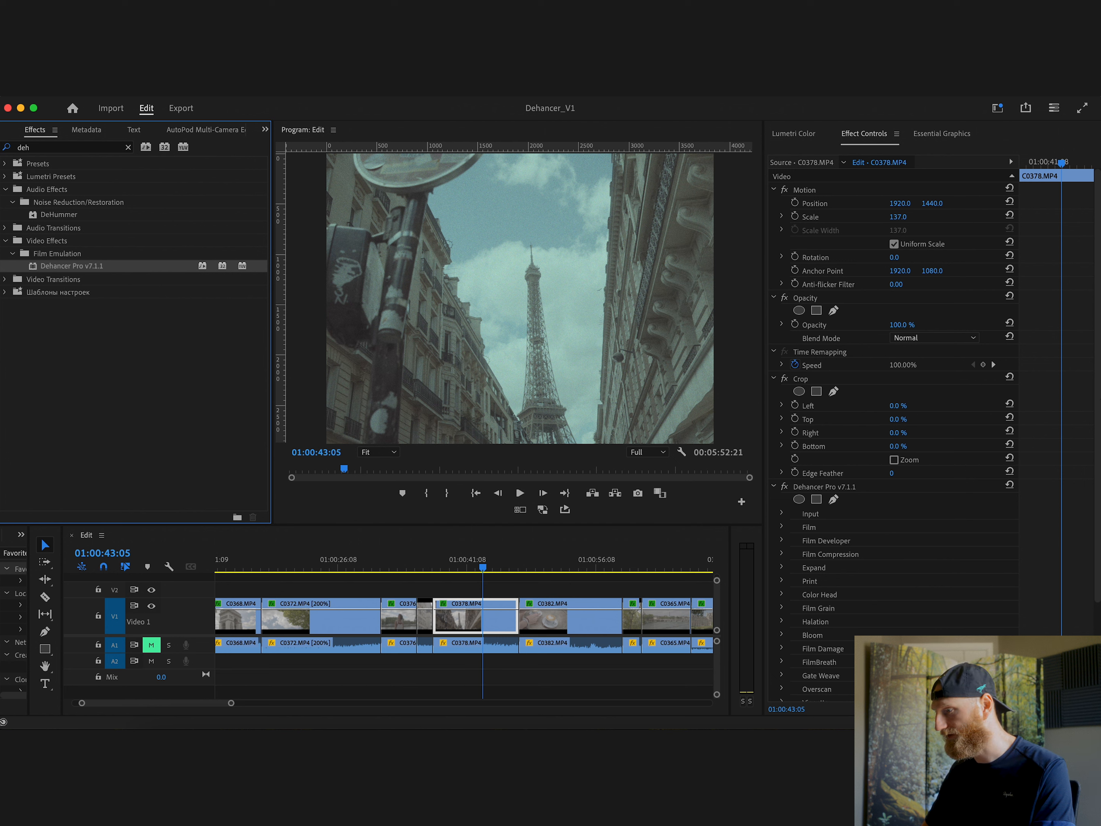
Set the Dehancer input source to Choose Camera and the camera to Sony / ZV-E1 / S-Log3 S-Gamut3.Cine
click(1098, 348)
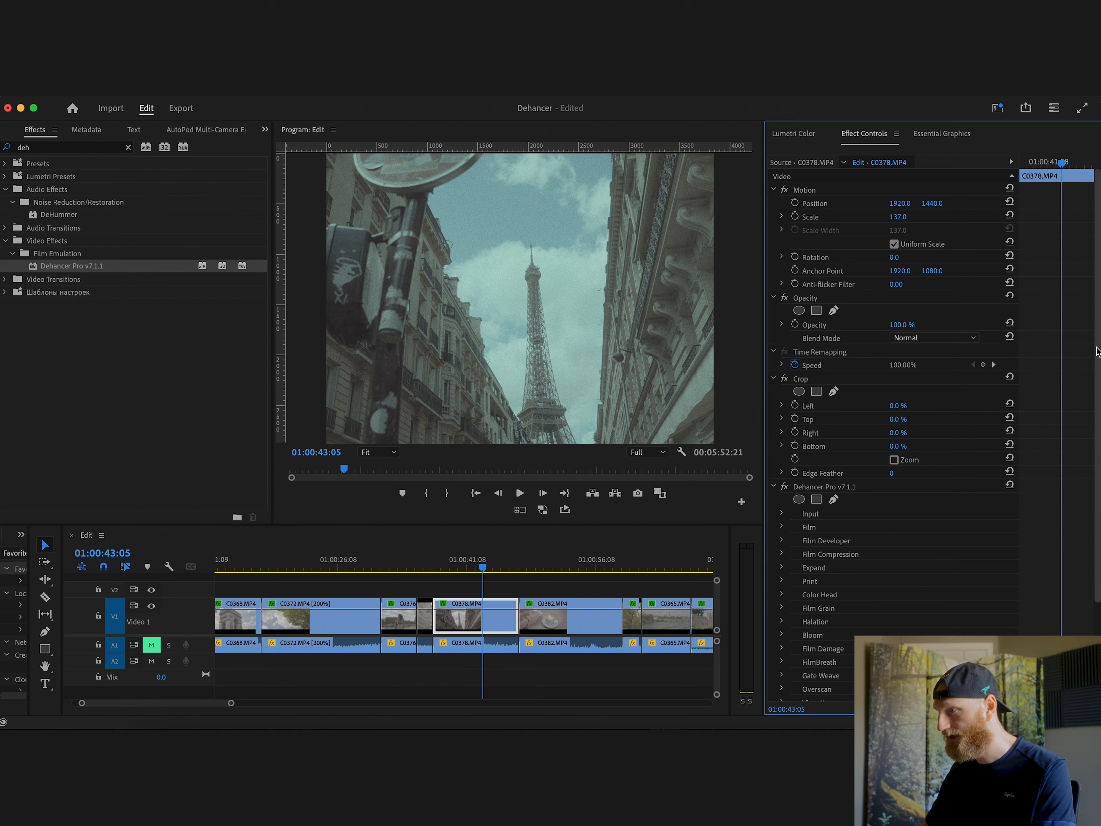
scroll(1097, 349, down, 5)
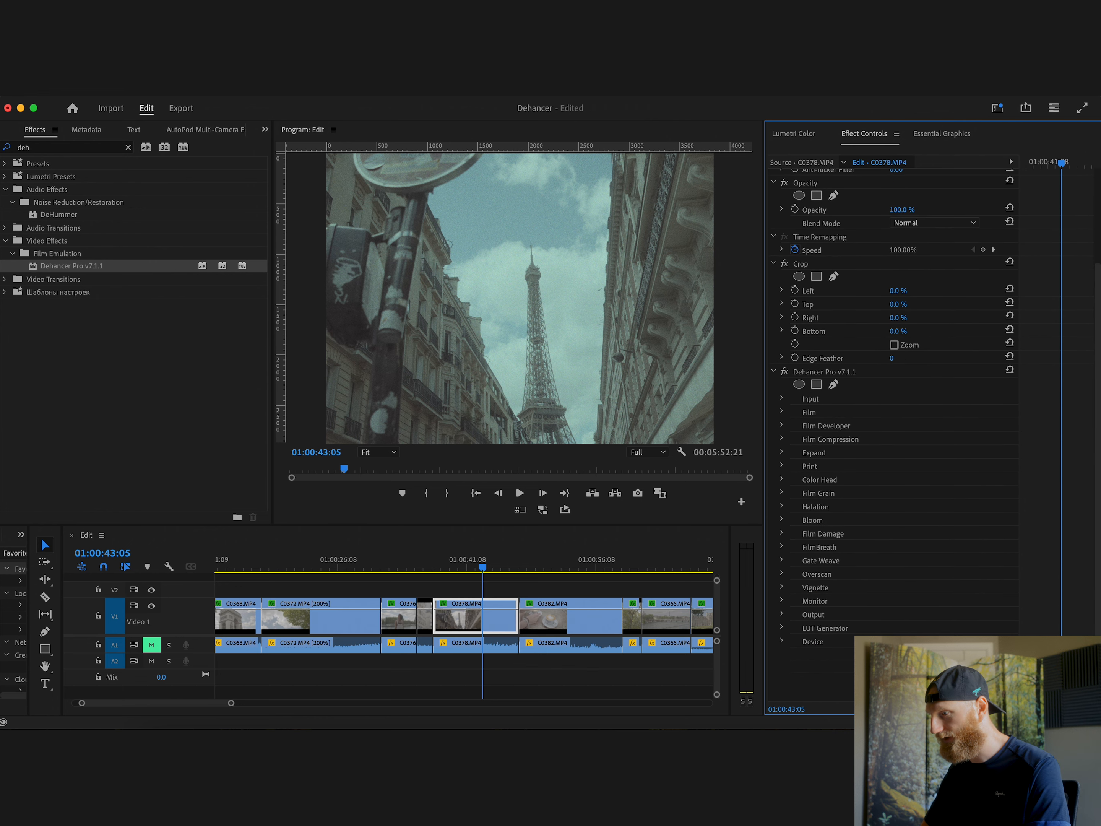
click(782, 399)
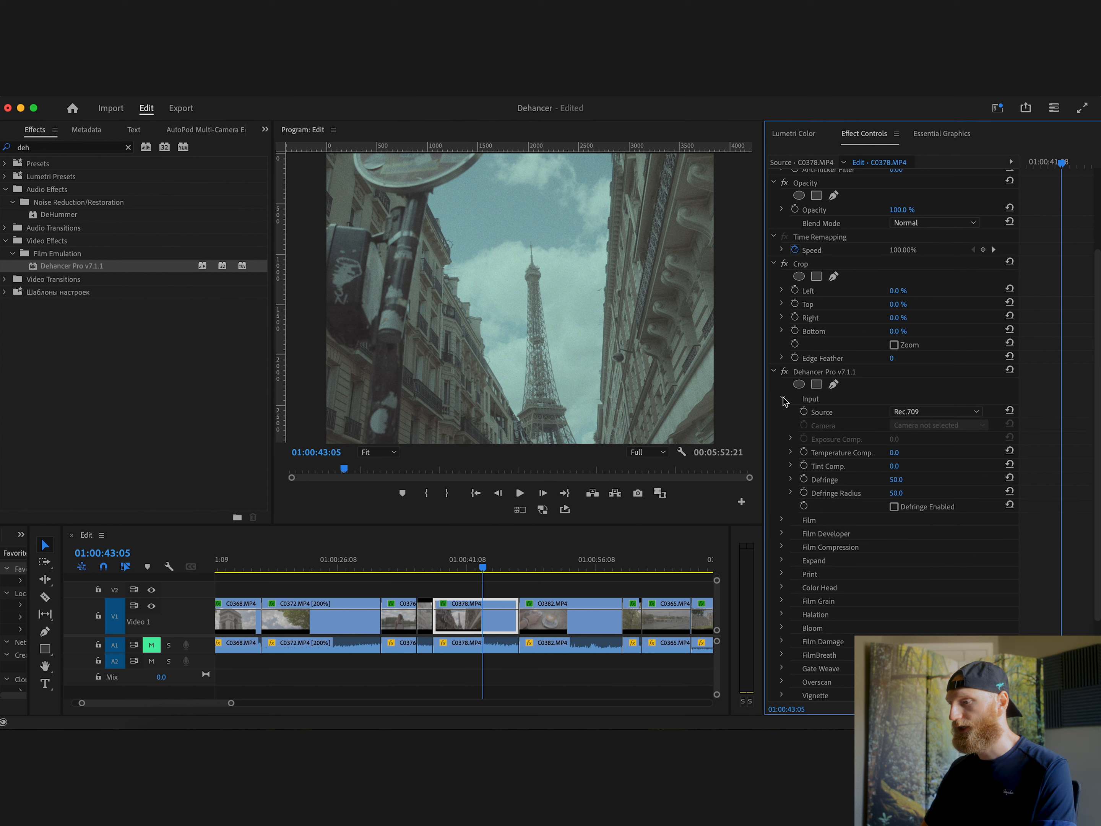
click(952, 416)
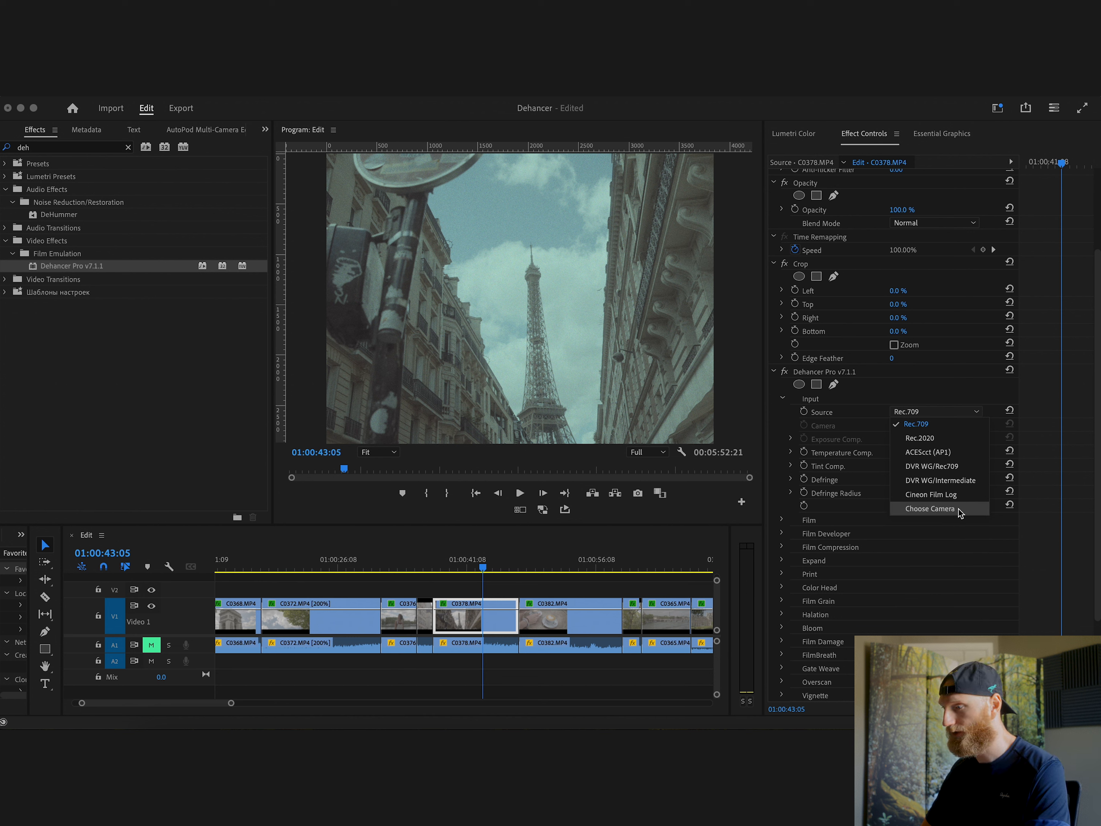
click(931, 509)
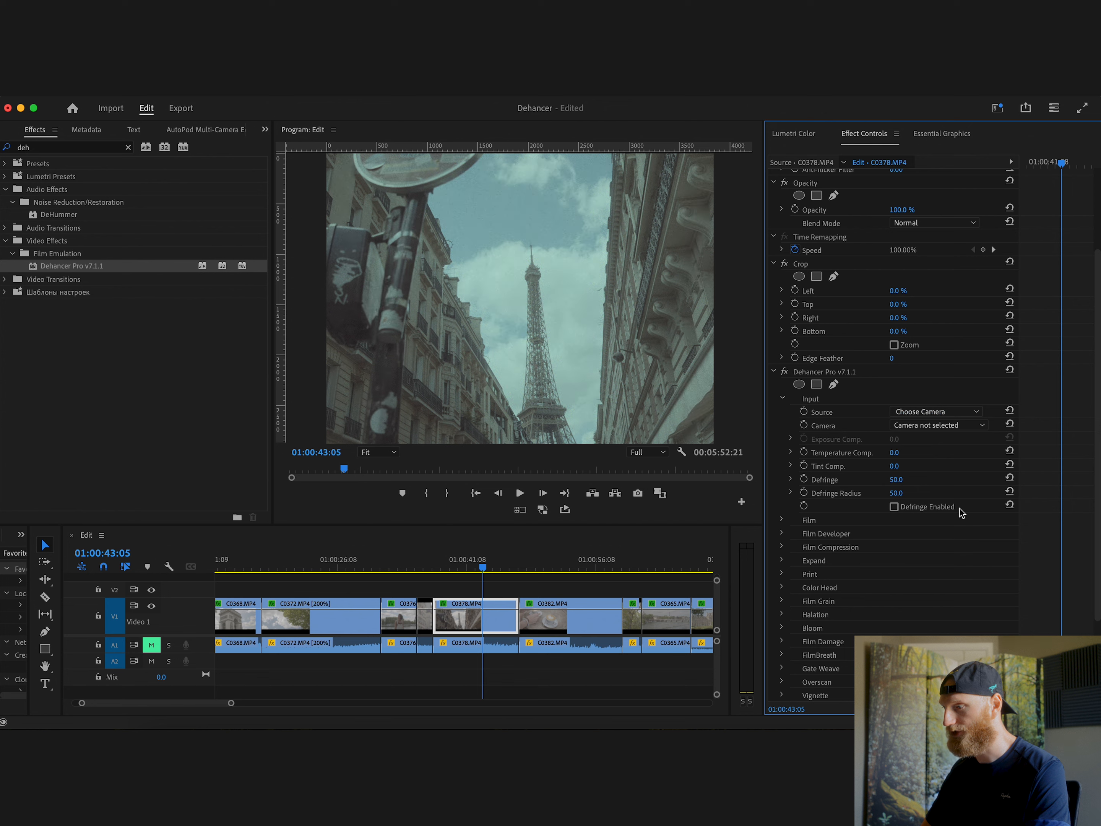
click(942, 426)
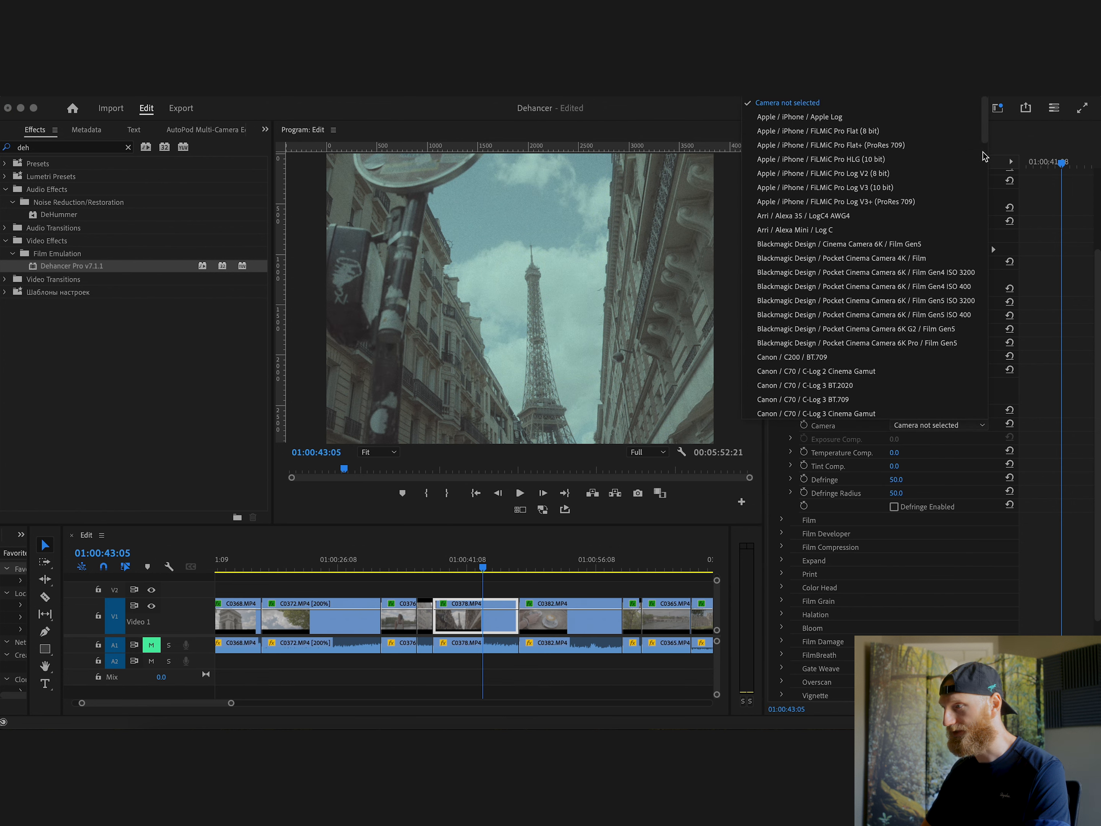
drag(985, 140, 979, 421)
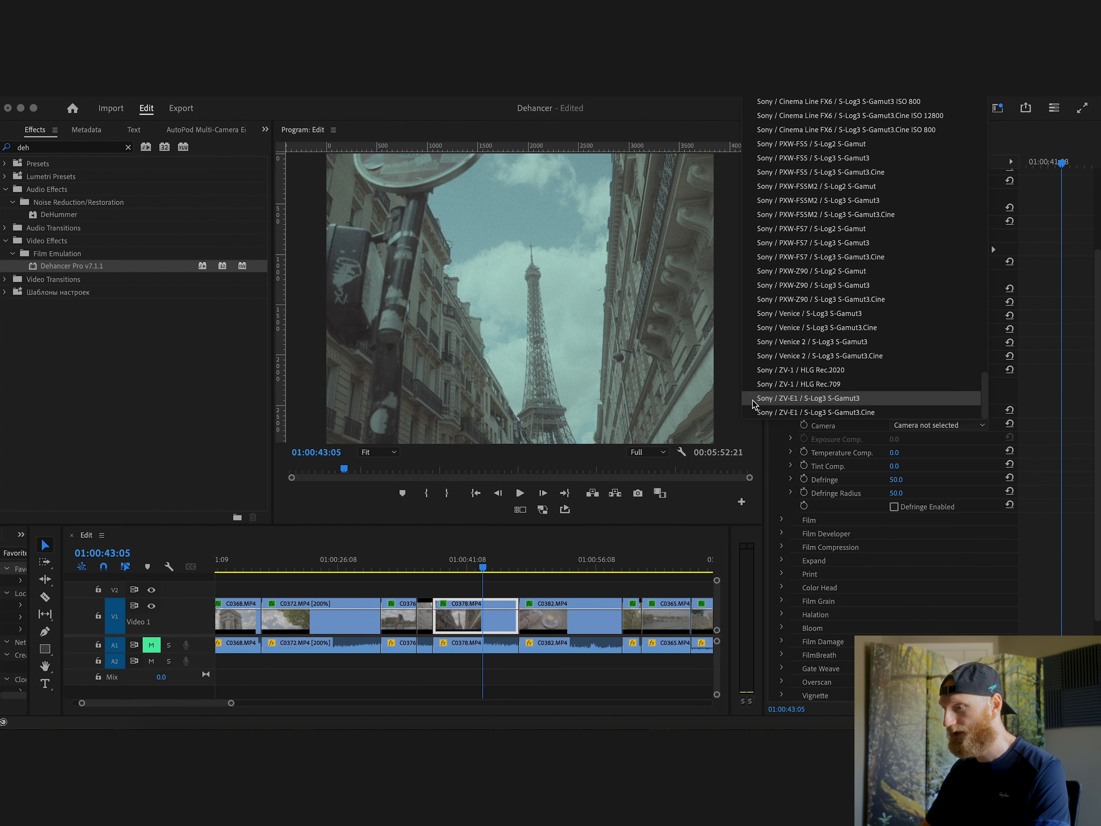
click(882, 415)
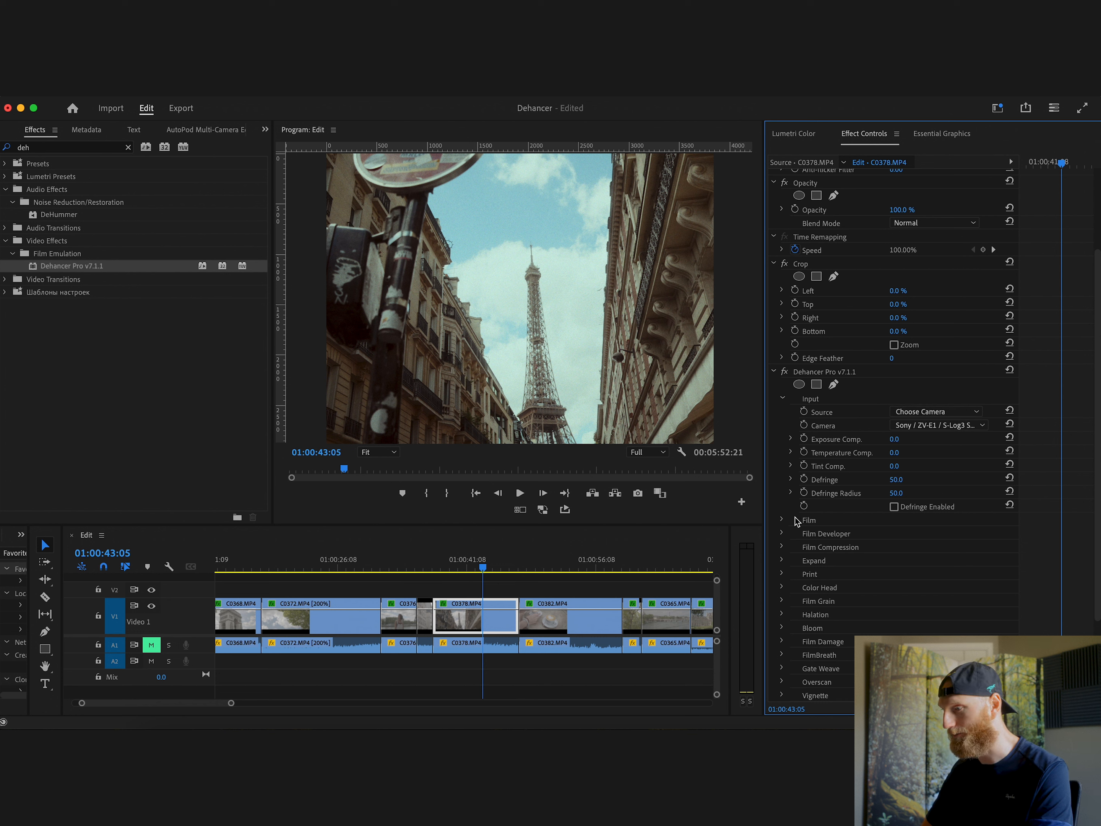
Compare the image with Dehancer's Kodak Vision3 250D film profile disabled and enabled, leaving it enabled
click(783, 520)
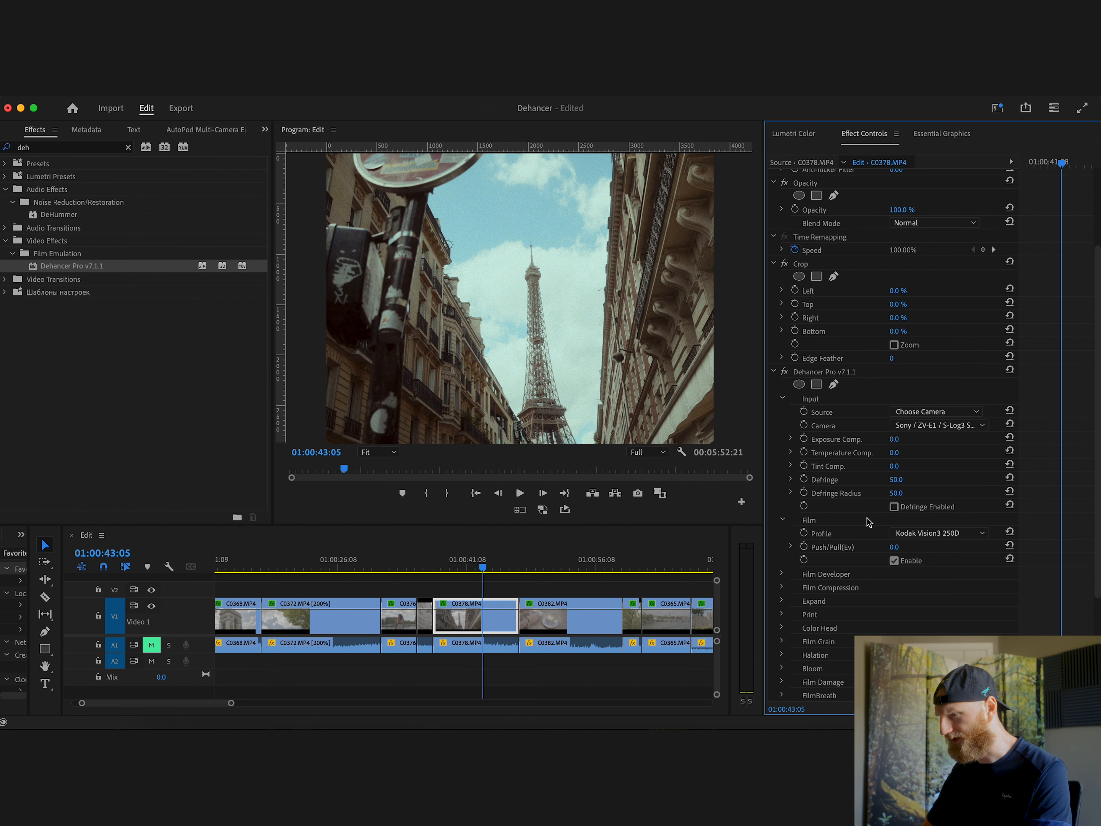
scroll(869, 522, down, 3)
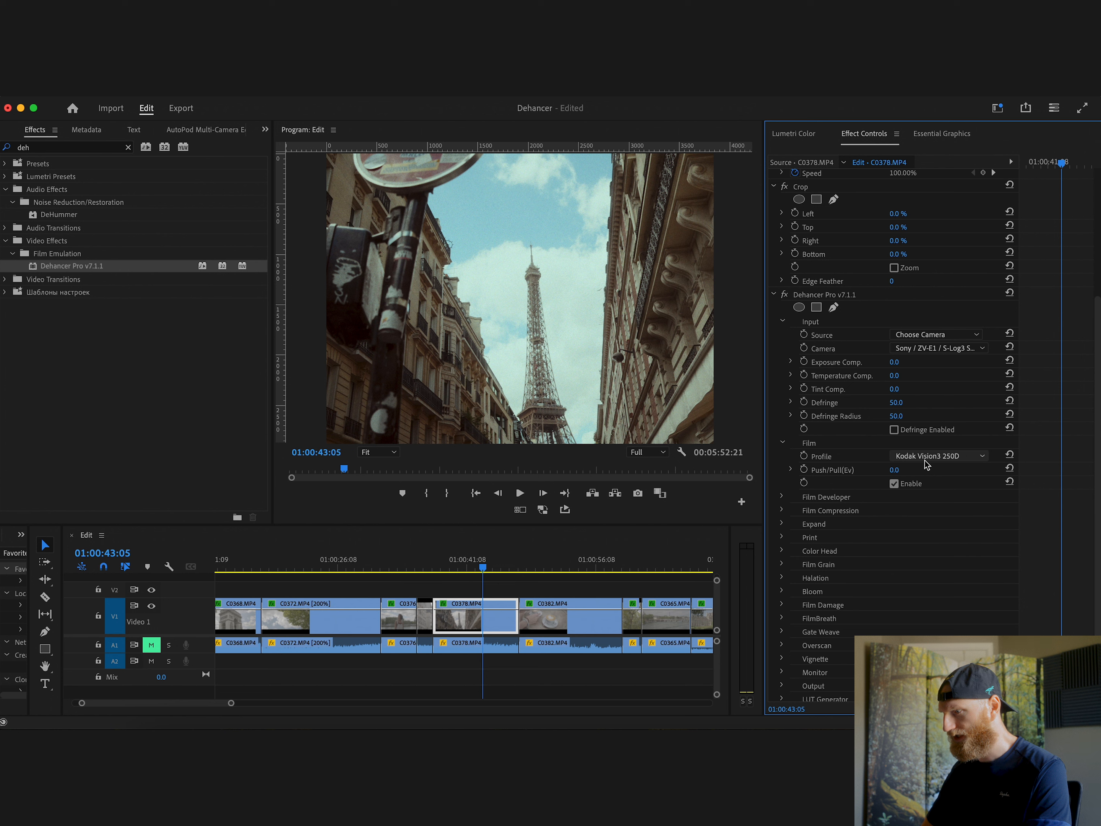
click(894, 485)
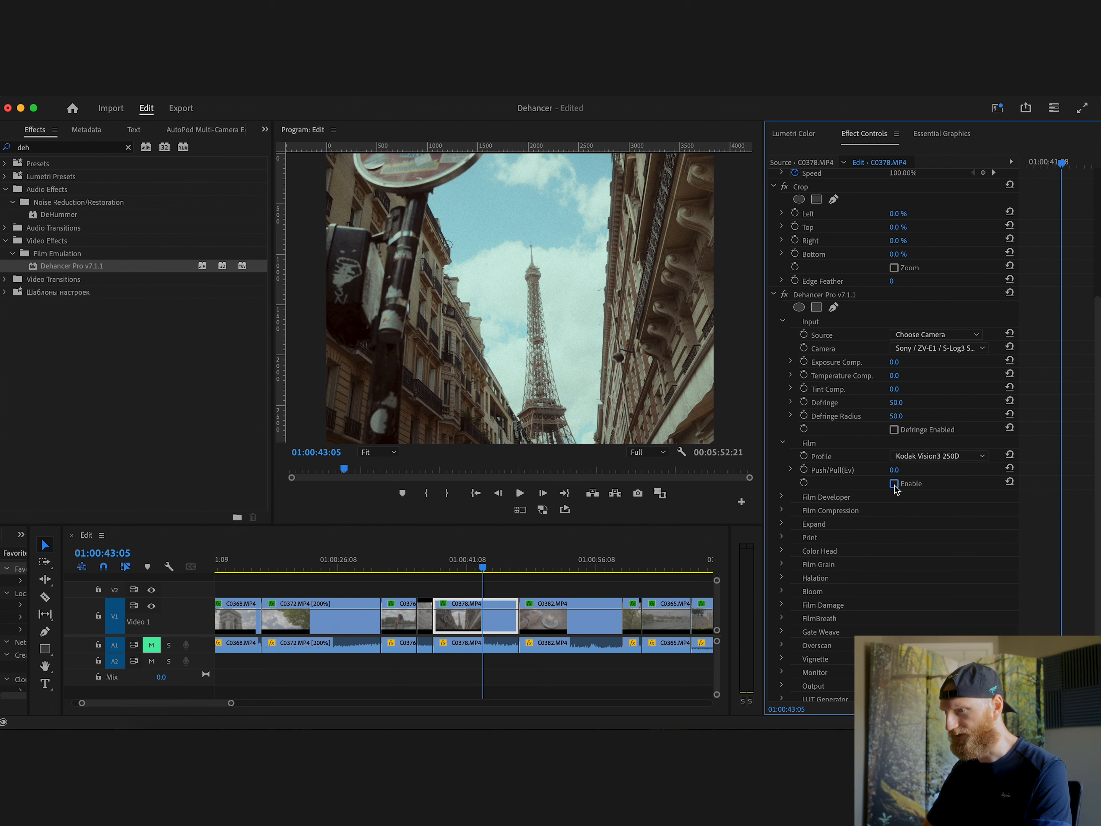
click(895, 484)
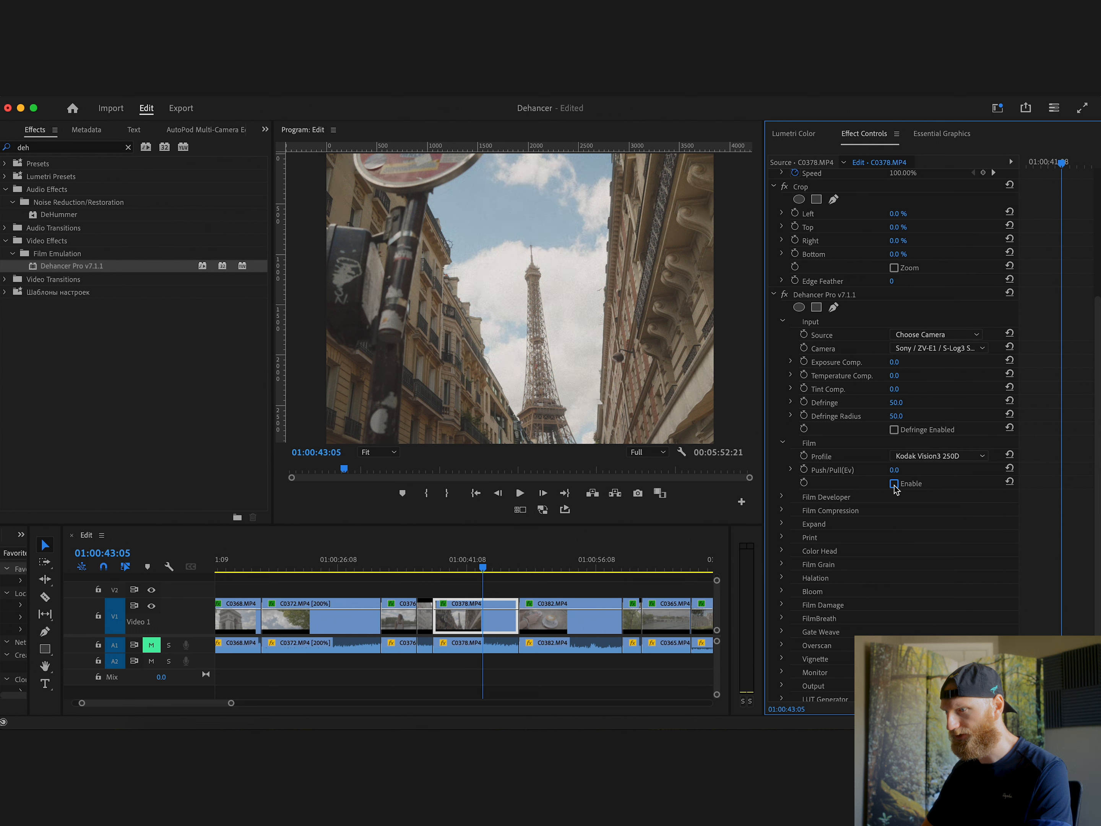
click(895, 485)
click(895, 485)
click(894, 485)
Try the Rollei CN200, Kodak Ultramax 400 and Fujicolor C200 film profiles in Dehancer one after another
click(967, 460)
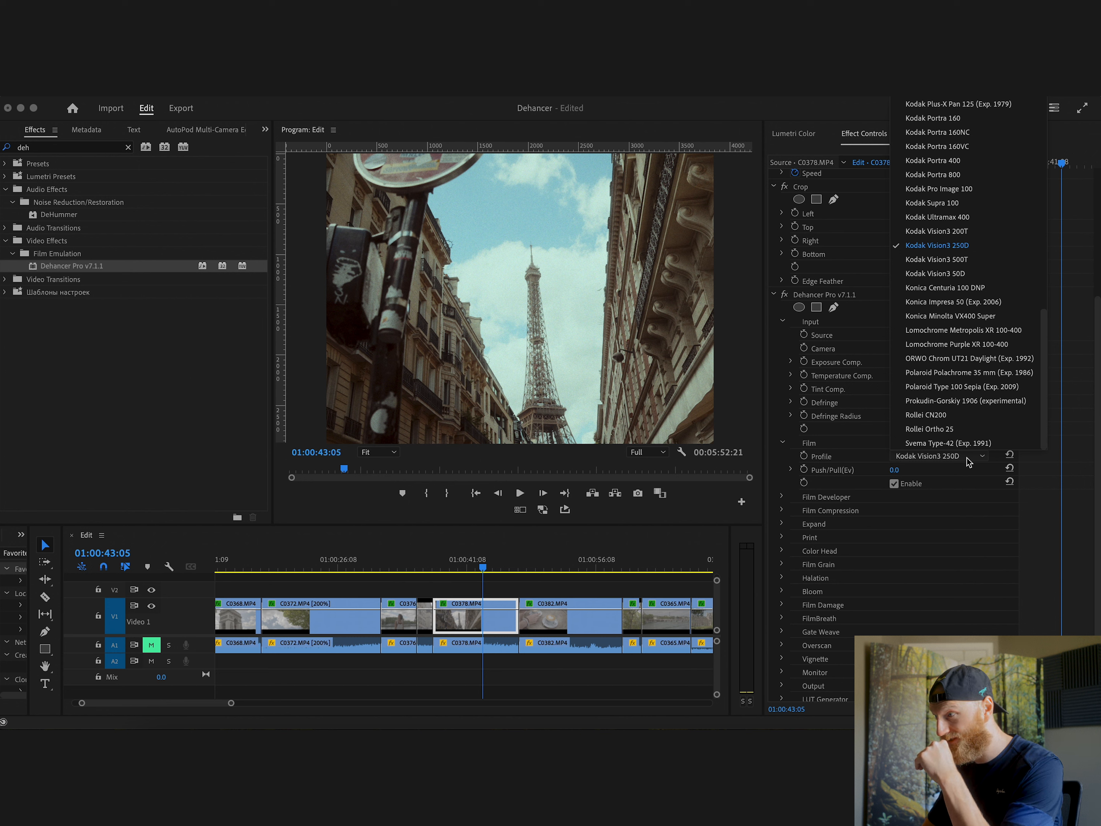
click(999, 419)
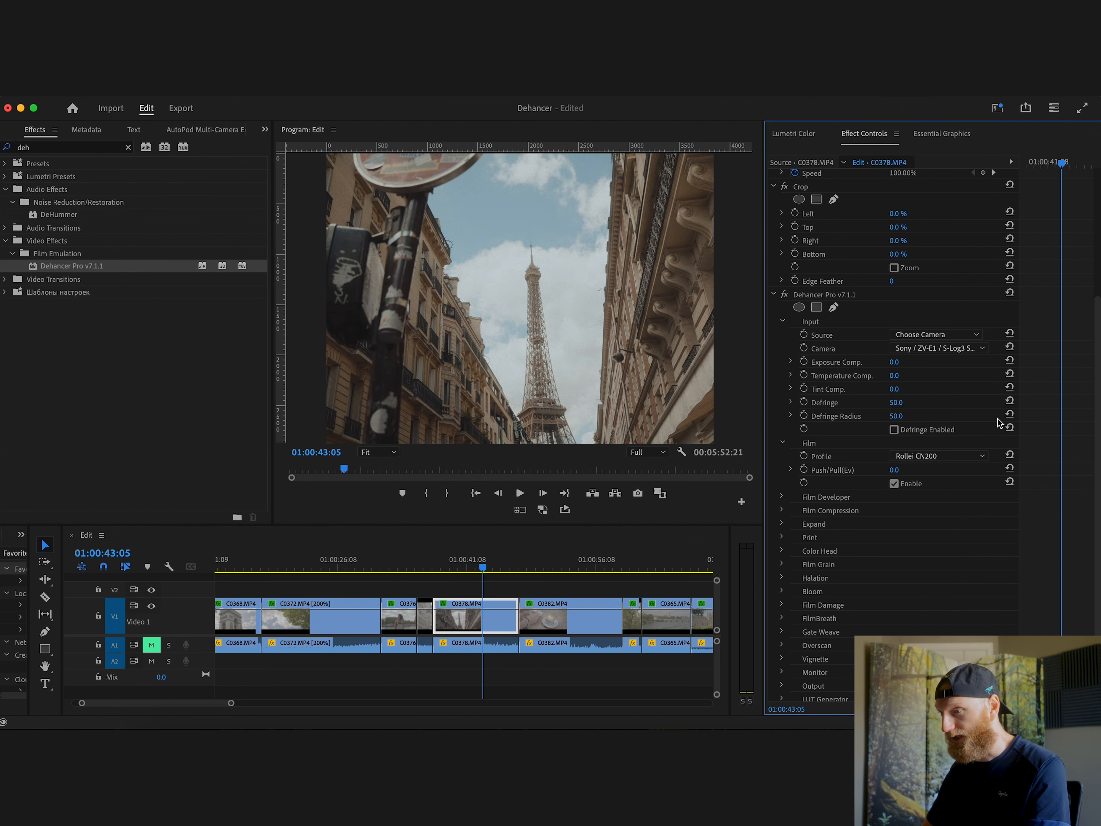
click(952, 462)
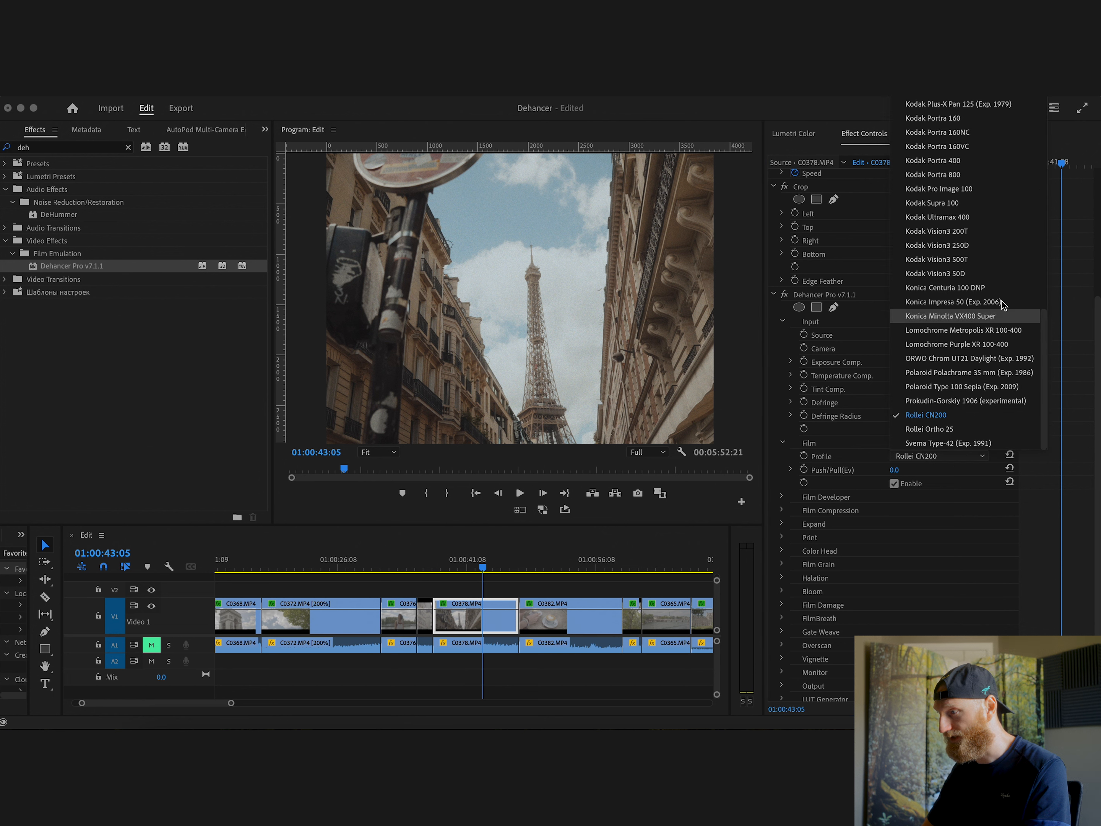
click(995, 218)
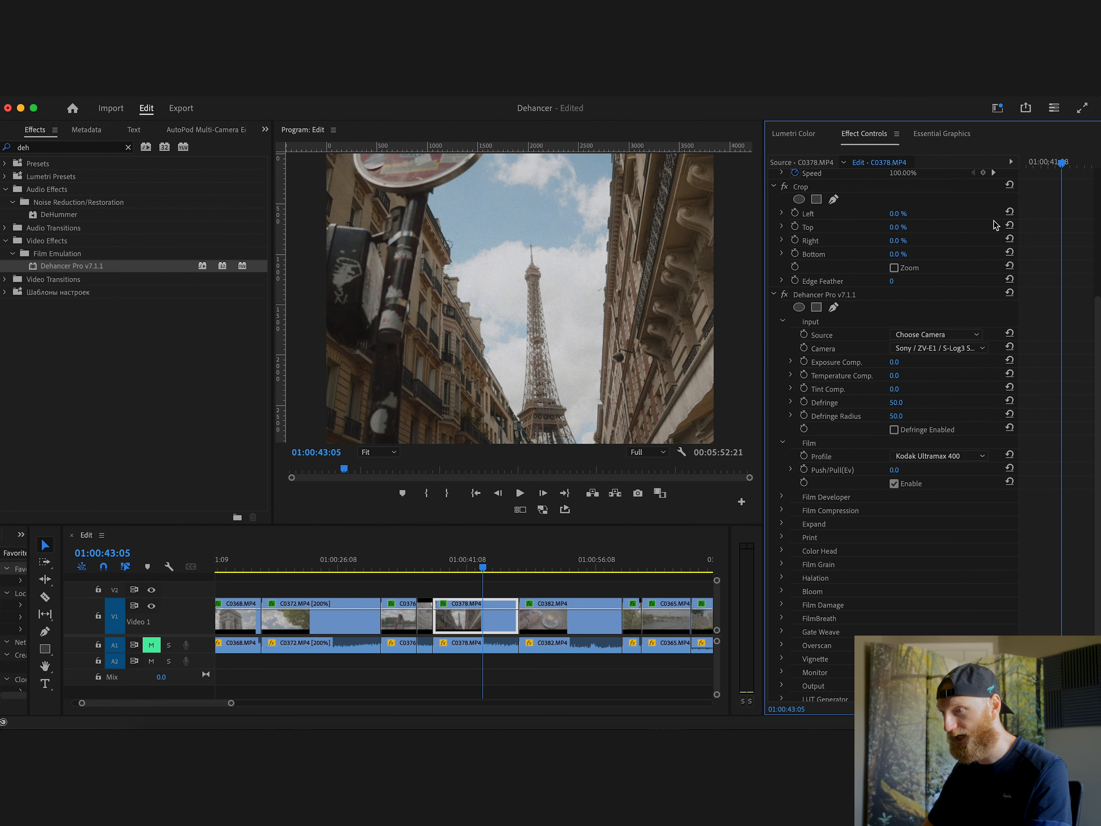
click(947, 457)
drag(1044, 334, 1053, 161)
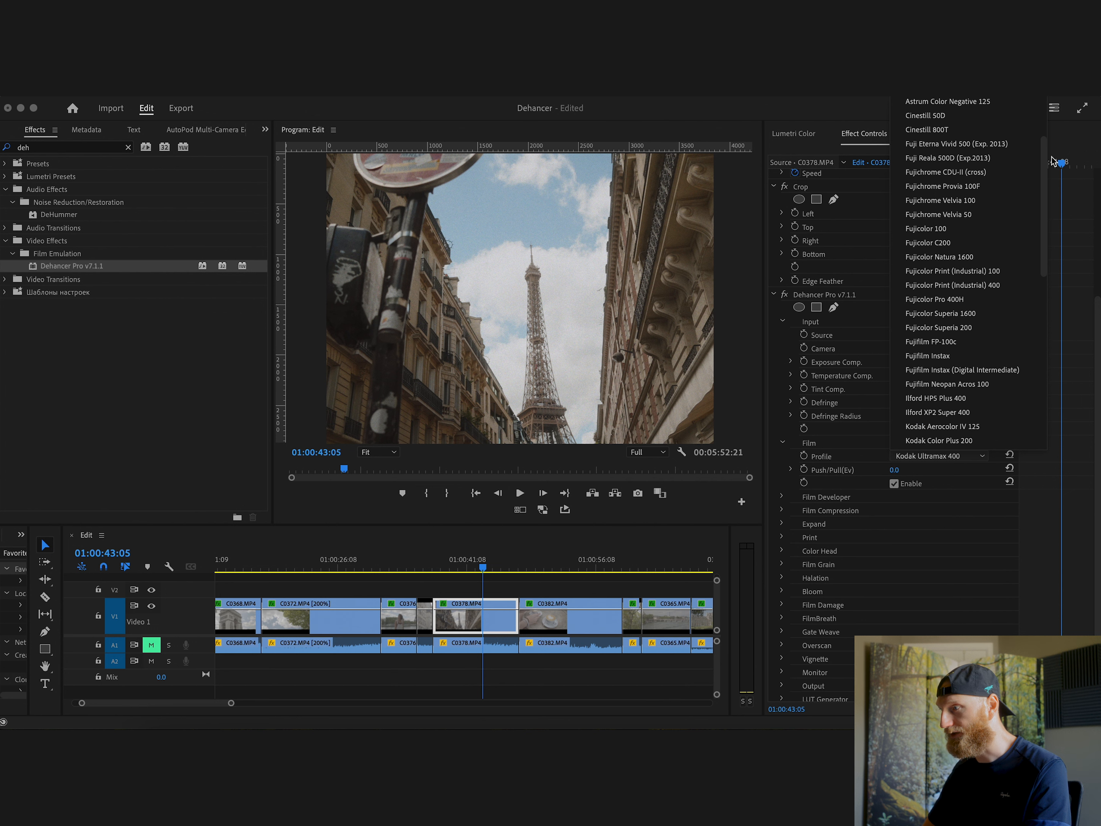
click(962, 244)
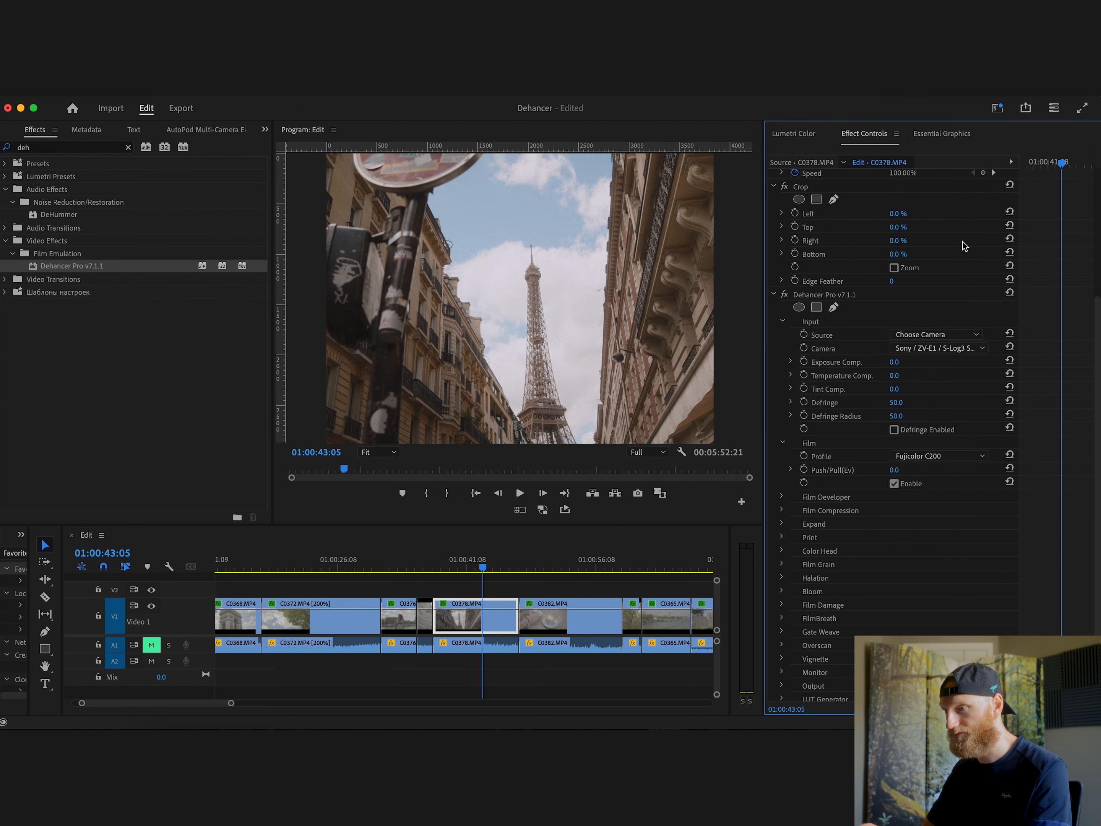
Set the Dehancer film profile to Kodak Vision3 50D
click(930, 462)
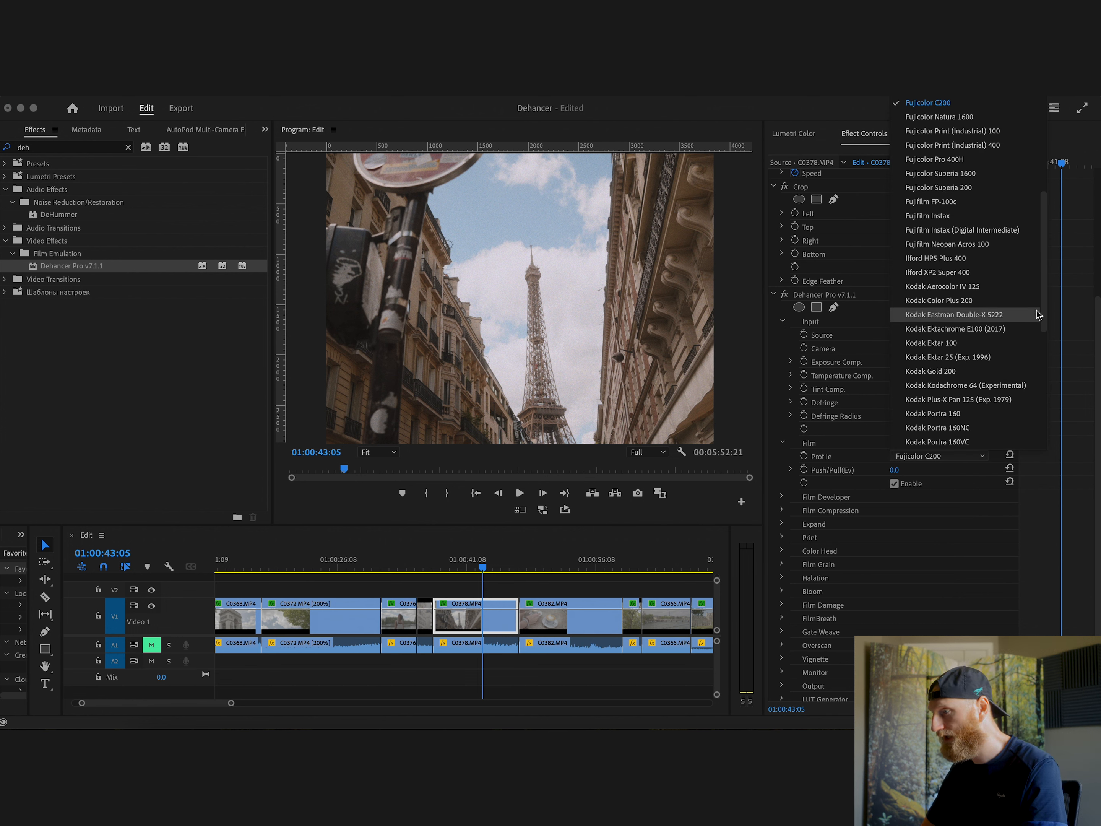
scroll(1050, 374, down, 5)
scroll(1049, 374, down, 2)
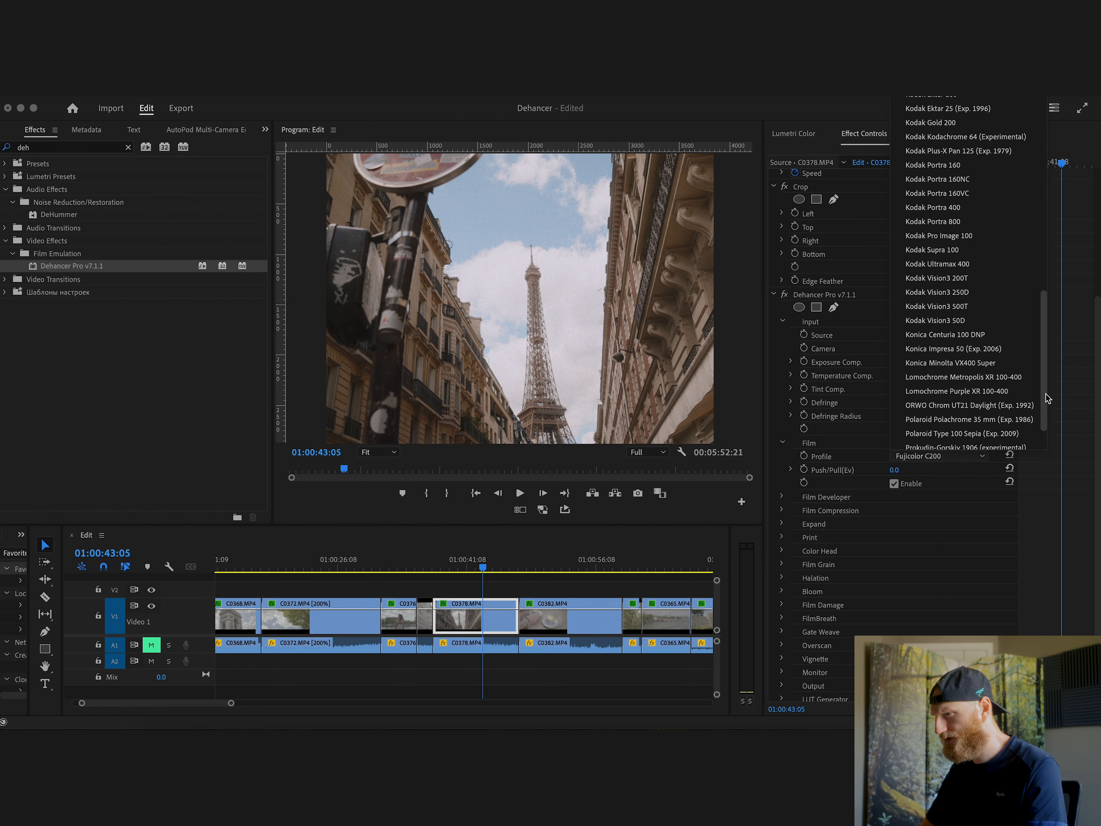
click(975, 319)
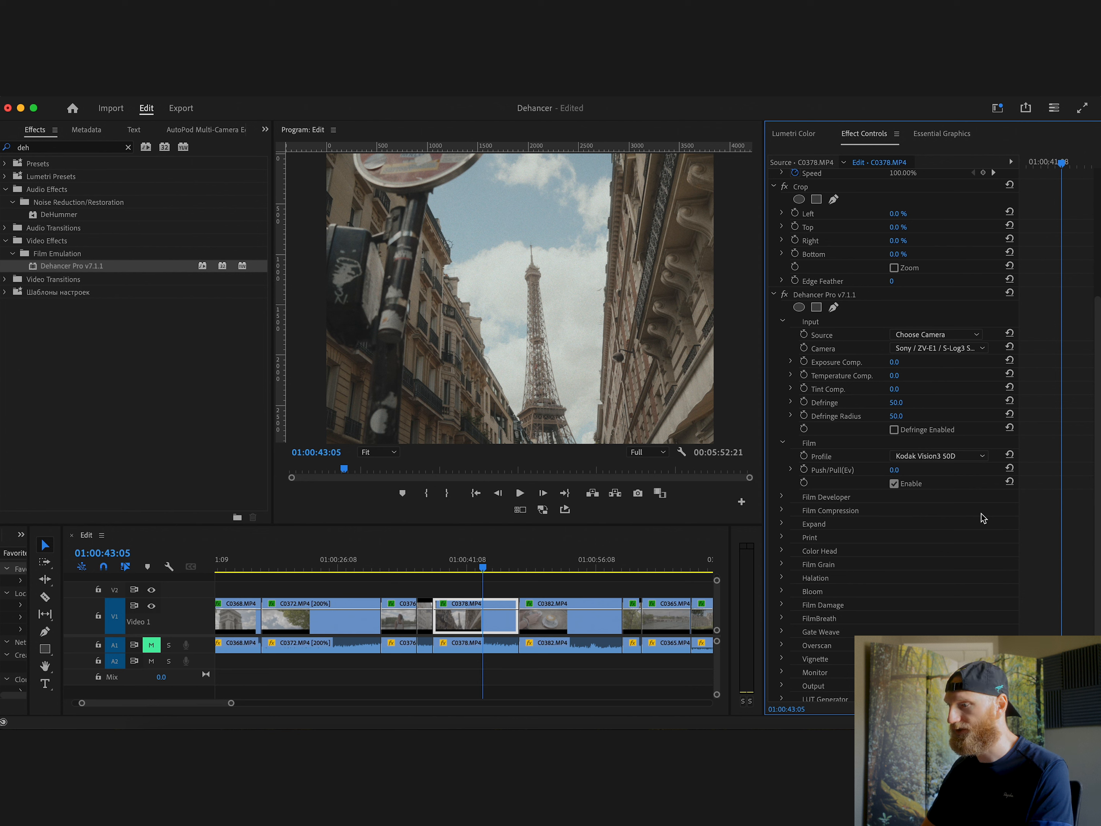
Set the Contrast Boost in Dehancer's Film Developer settings to 46
scroll(982, 518, down, 3)
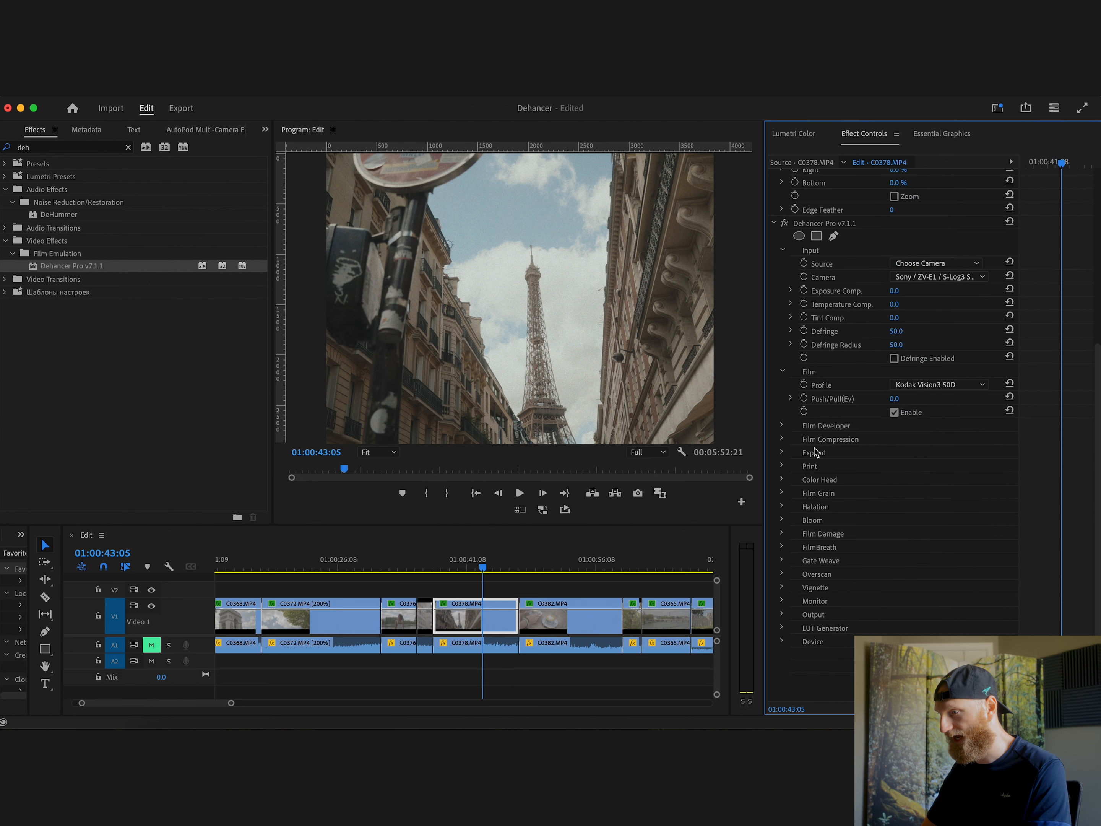
click(782, 426)
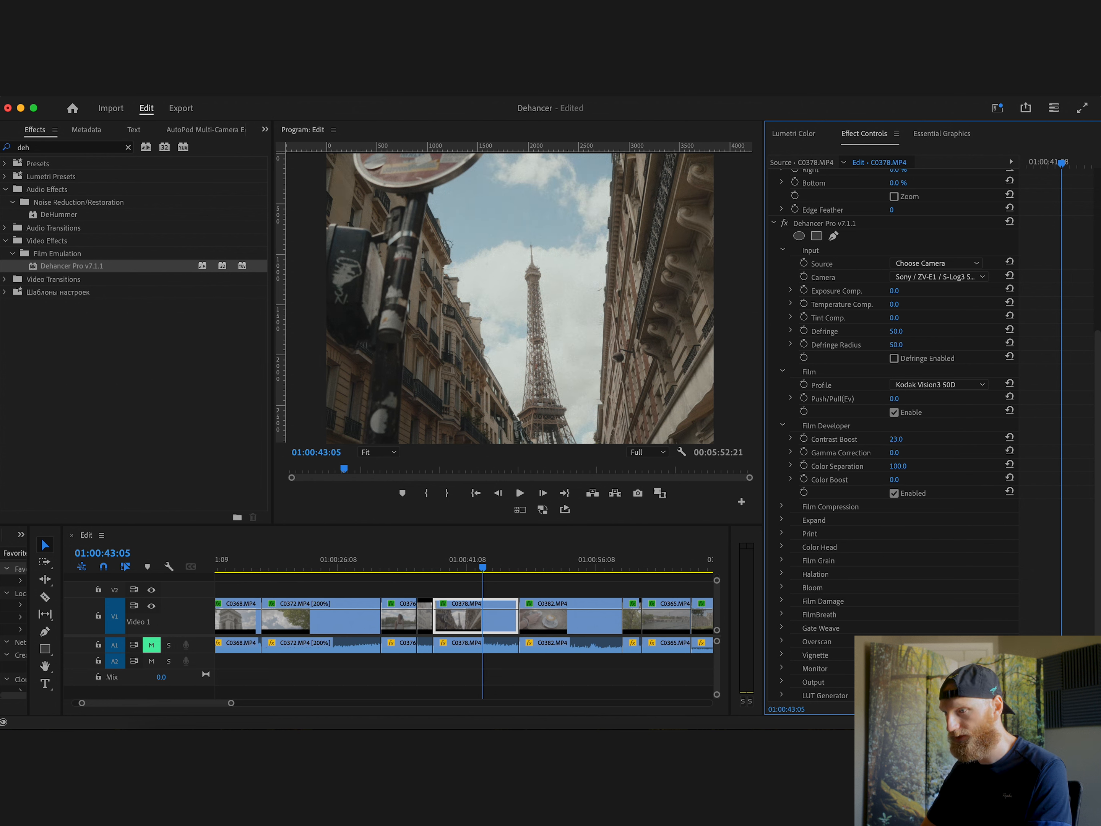
drag(896, 438, 900, 439)
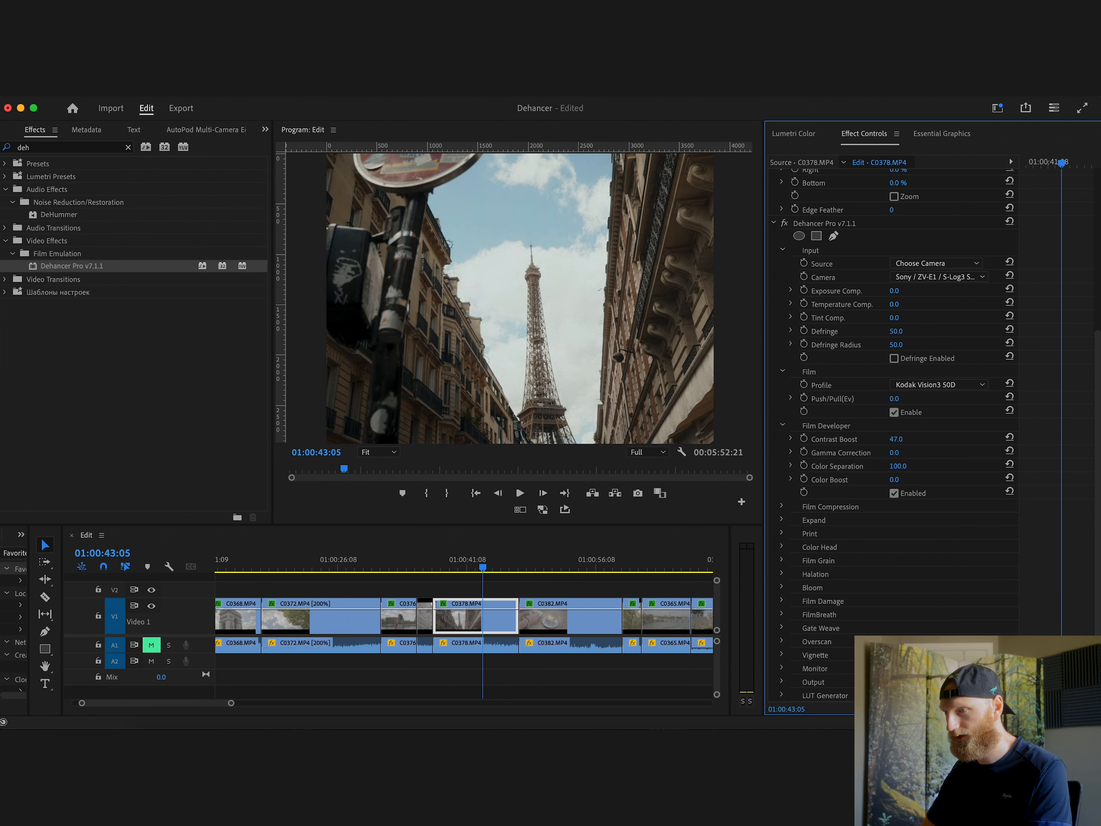
drag(907, 439, 906, 439)
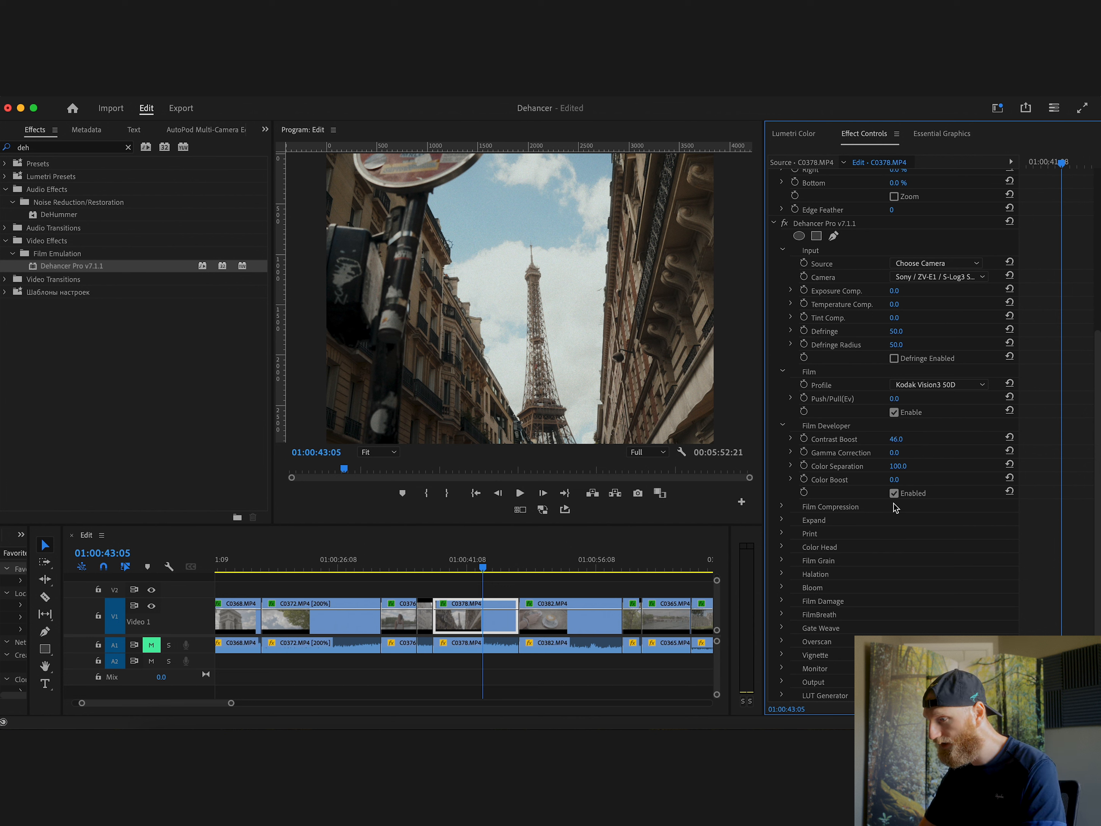
Enable Film Compression in Dehancer and set its Color Density to 100
click(782, 507)
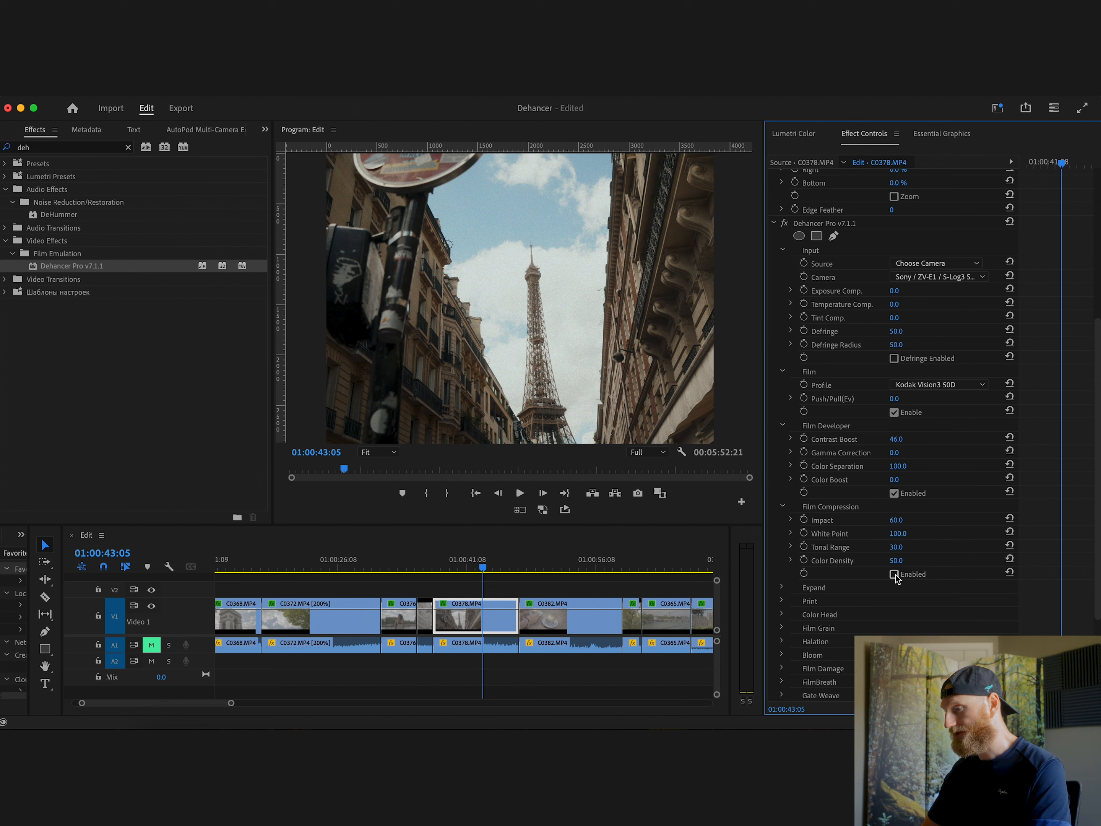
click(894, 574)
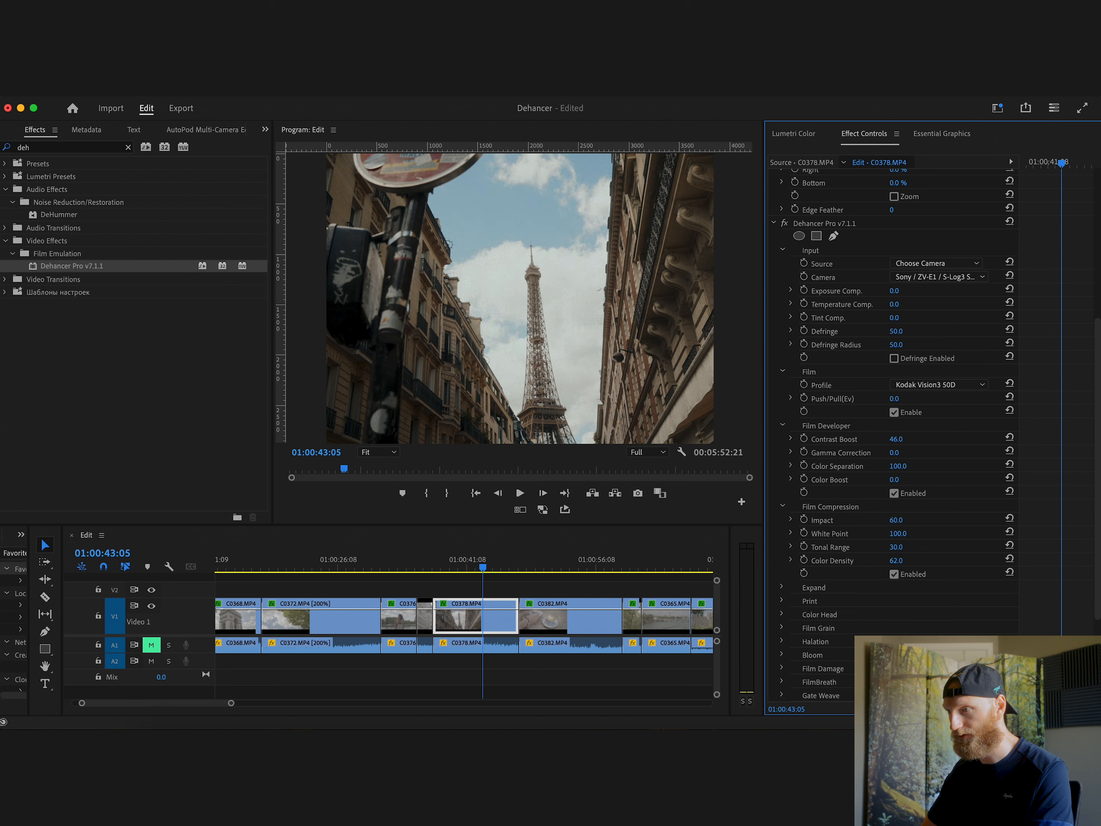
drag(896, 561, 906, 561)
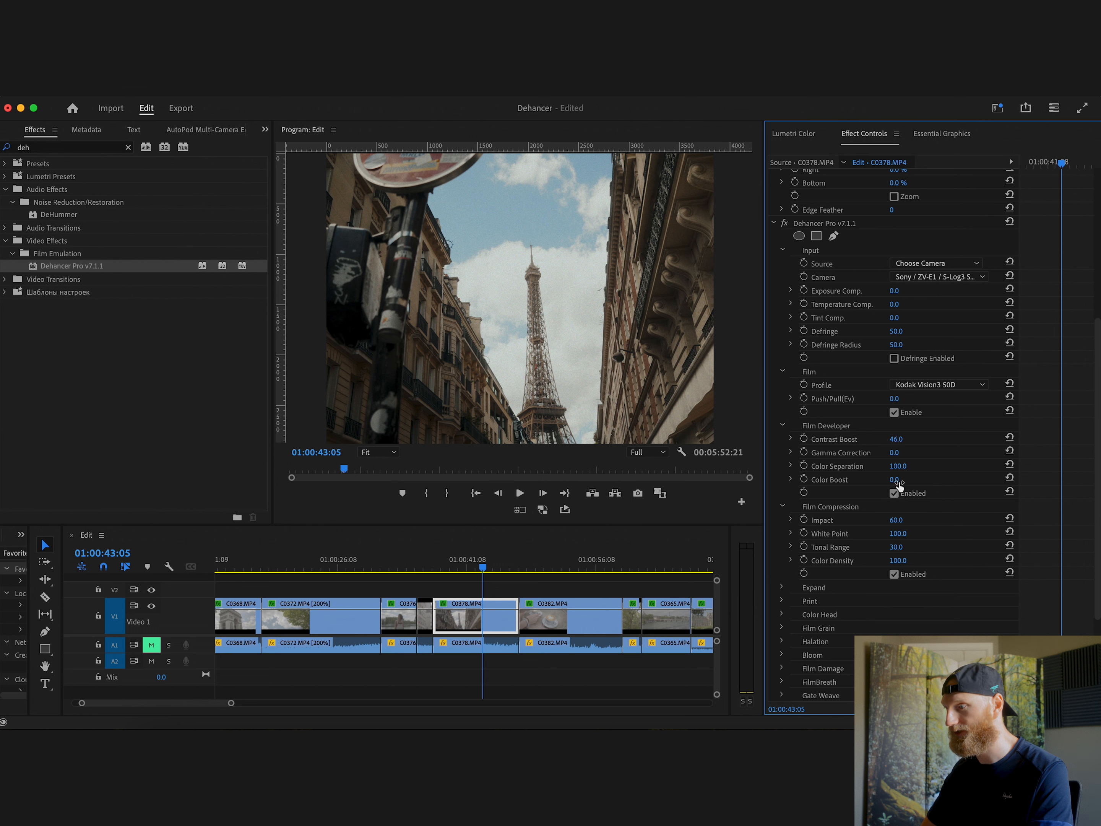
Set the Film Developer Color Boost to 66 and compare the image with Film Developer disabled and enabled, leaving it enabled
drag(894, 480, 901, 480)
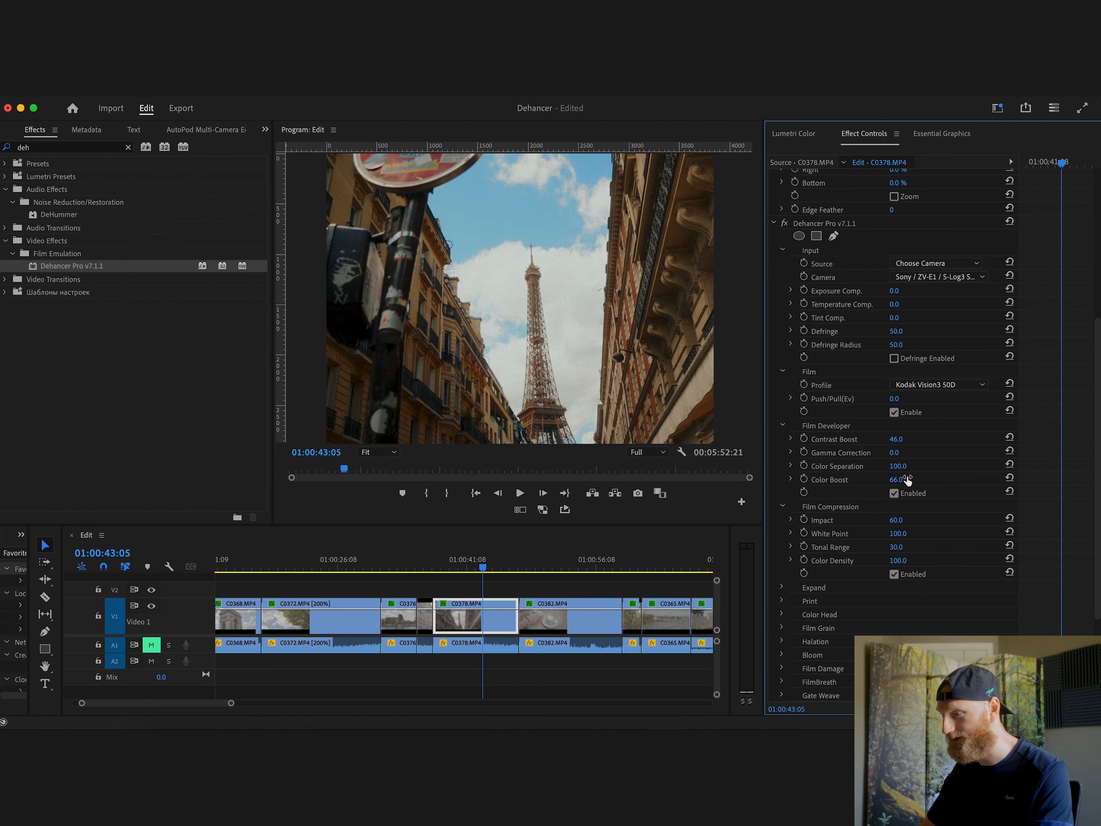
click(894, 493)
click(894, 494)
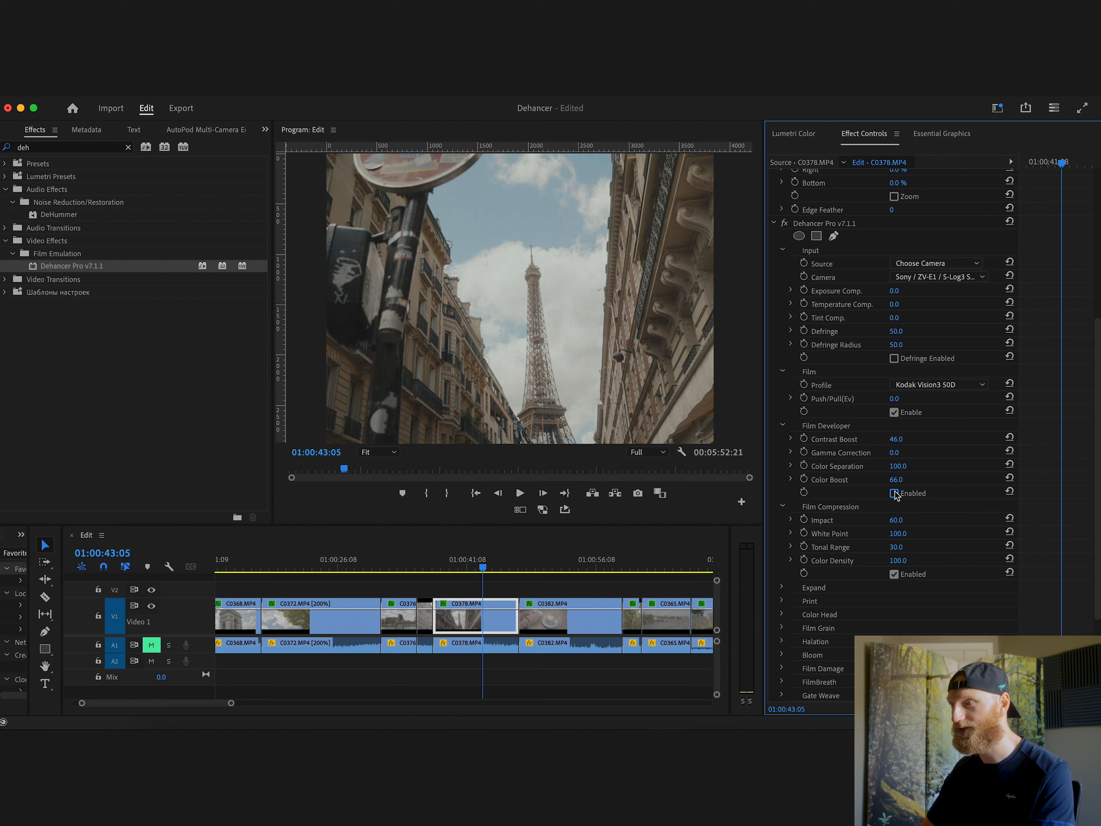
click(894, 494)
click(894, 494)
click(894, 493)
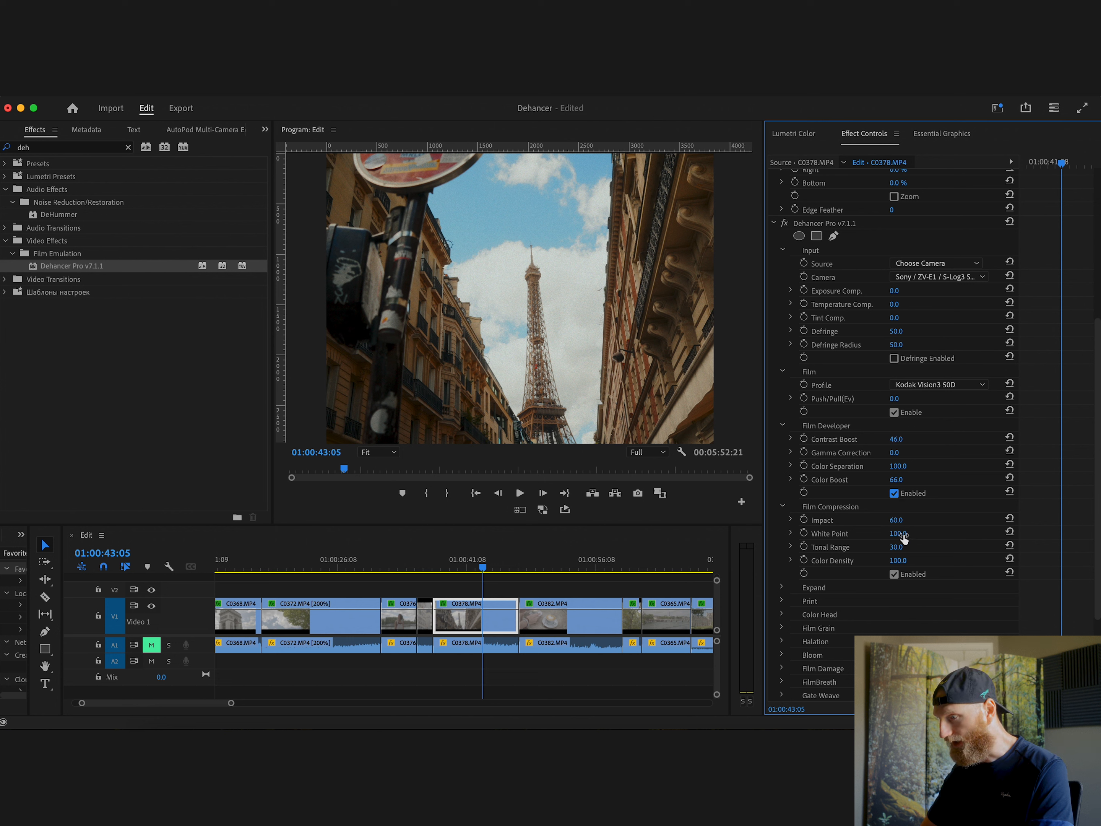
Try higher and lower Film Compression White Point values and set it to 85
drag(900, 535, 909, 535)
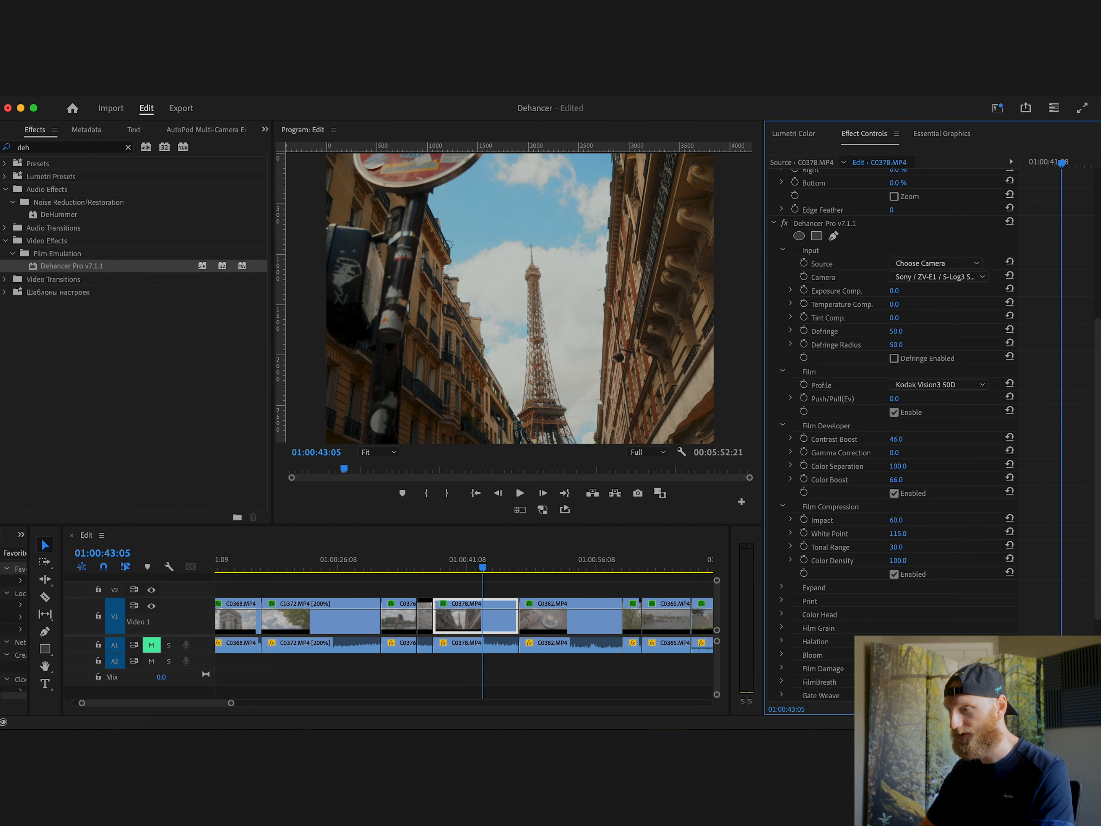
drag(909, 535, 890, 535)
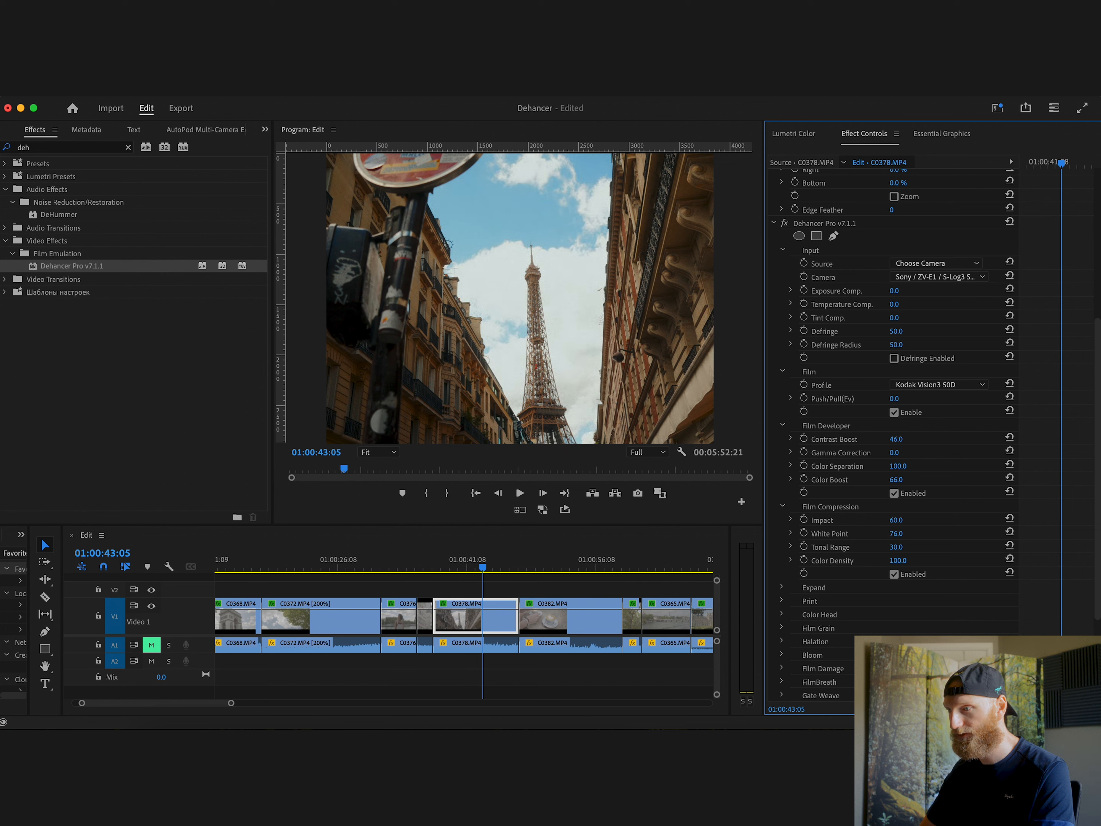
drag(897, 534, 897, 534)
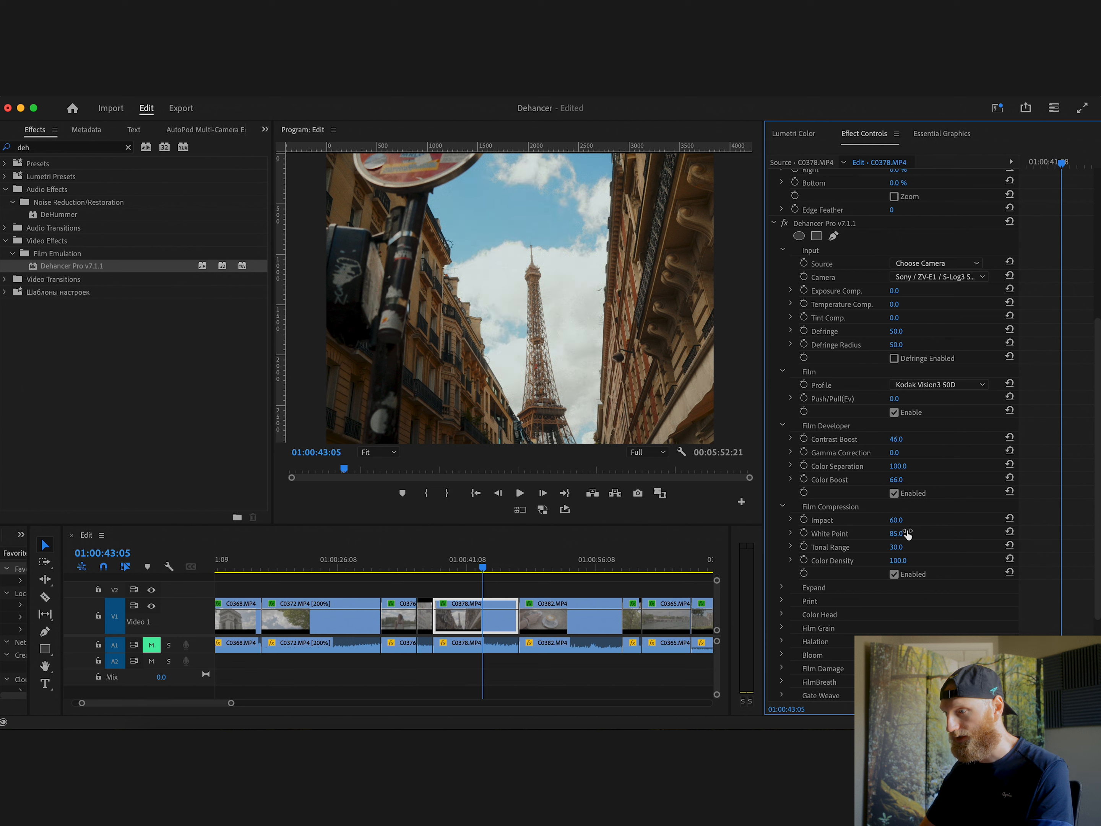
Set the Black Point in Dehancer's Expand settings to 26 and leave Expand disabled
drag(1093, 340, 1094, 421)
click(782, 452)
mouse_move(896, 468)
mouse_down()
mouse_move(915, 468)
mouse_move(892, 468)
mouse_move(904, 468)
mouse_up()
click(895, 507)
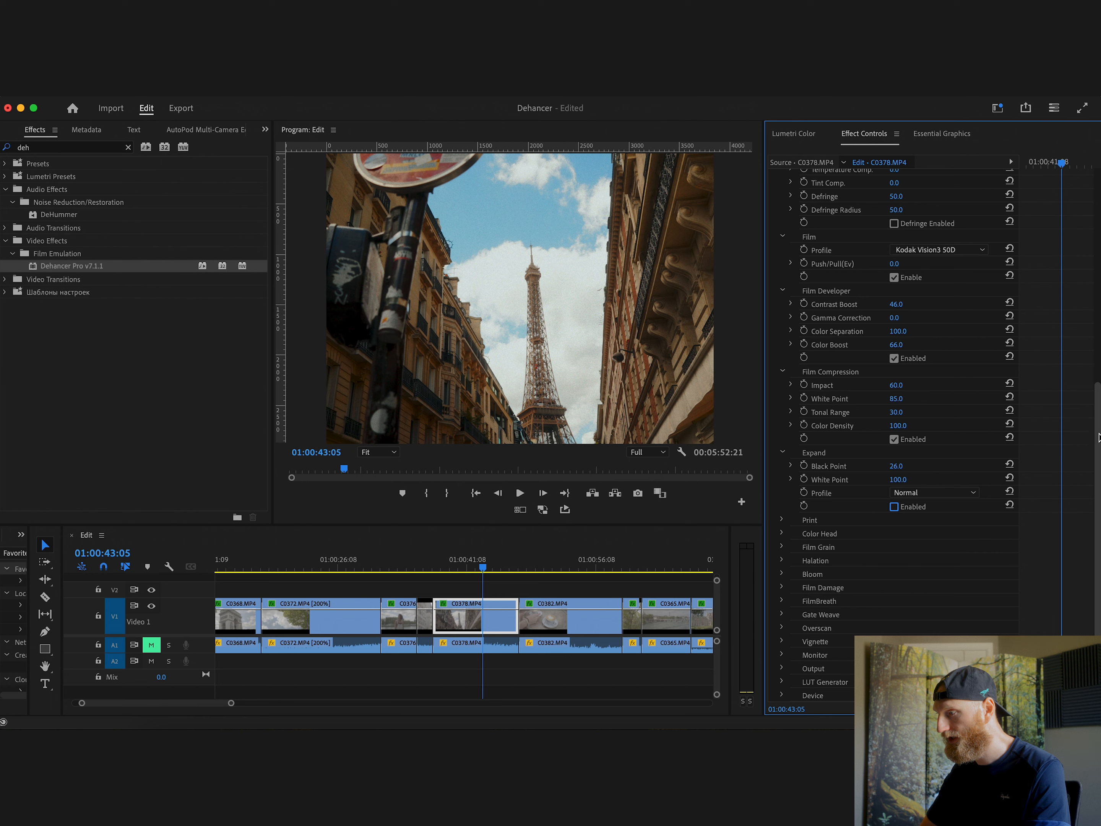
Try the Kodak 2383 Print Film profile in Dehancer's Print settings and return the profile to Linear
scroll(832, 481, down, 2)
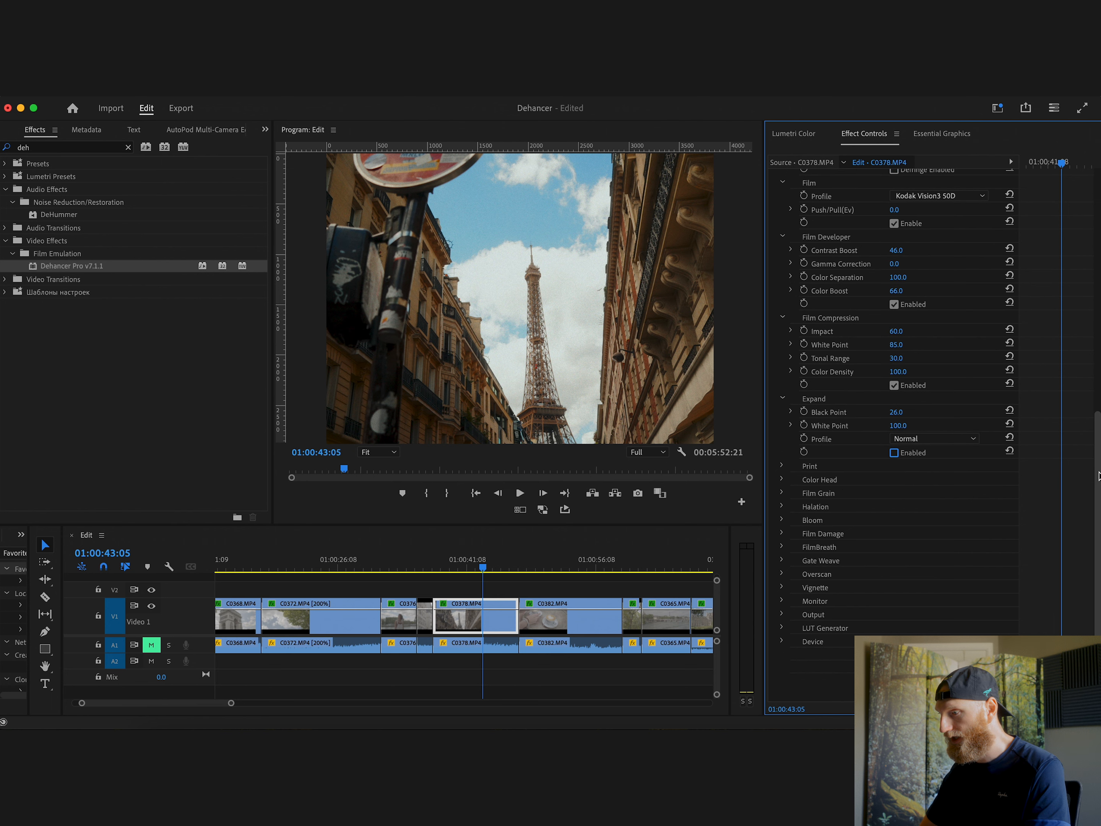
click(784, 466)
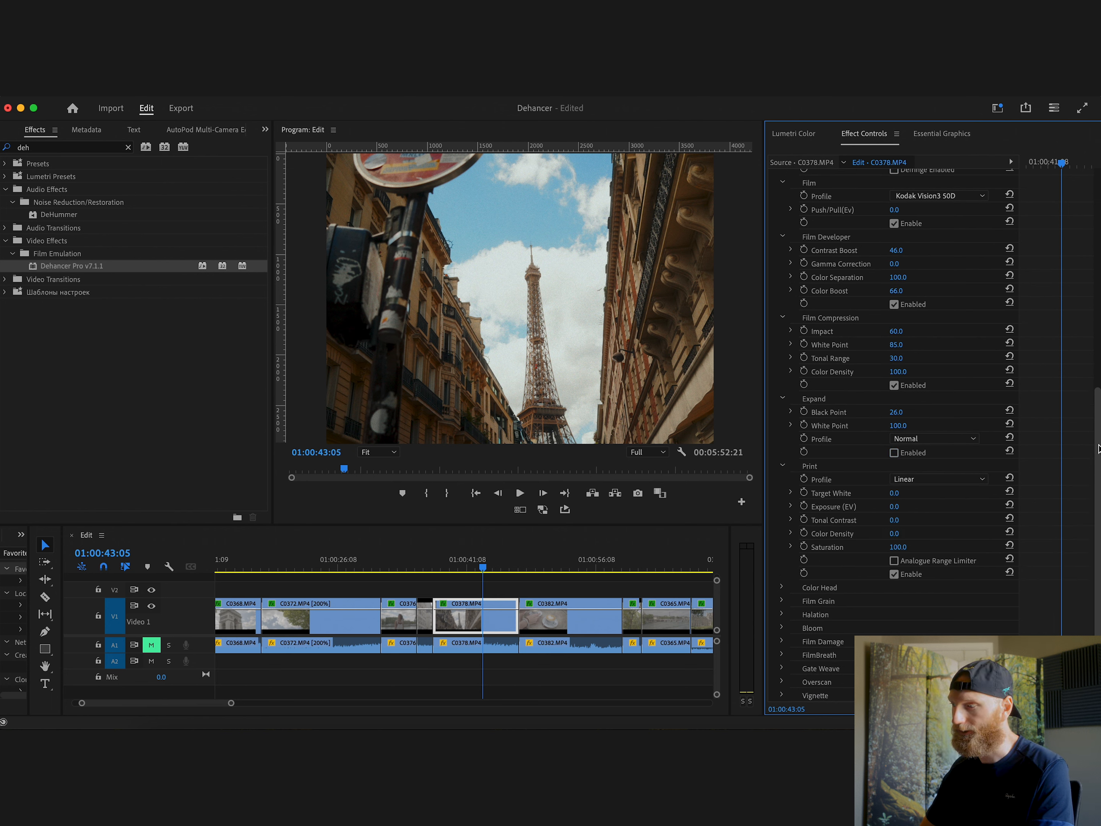
scroll(1070, 462, down, 3)
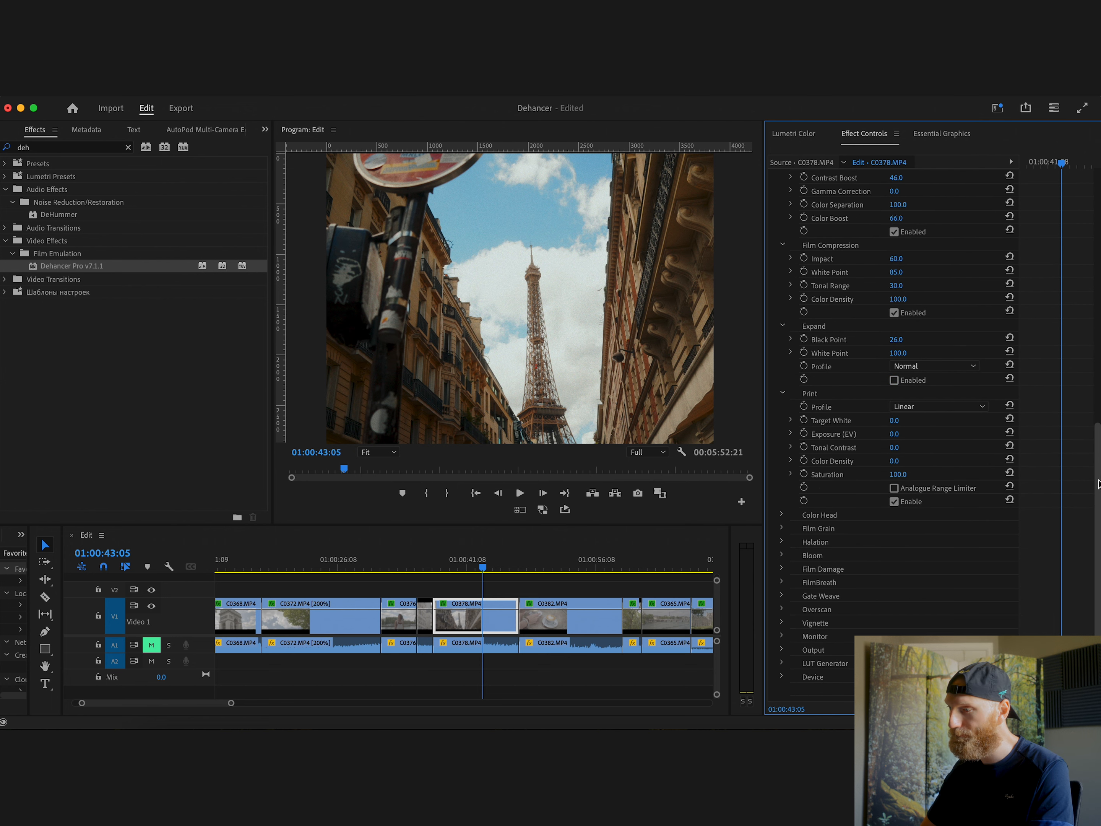
click(941, 411)
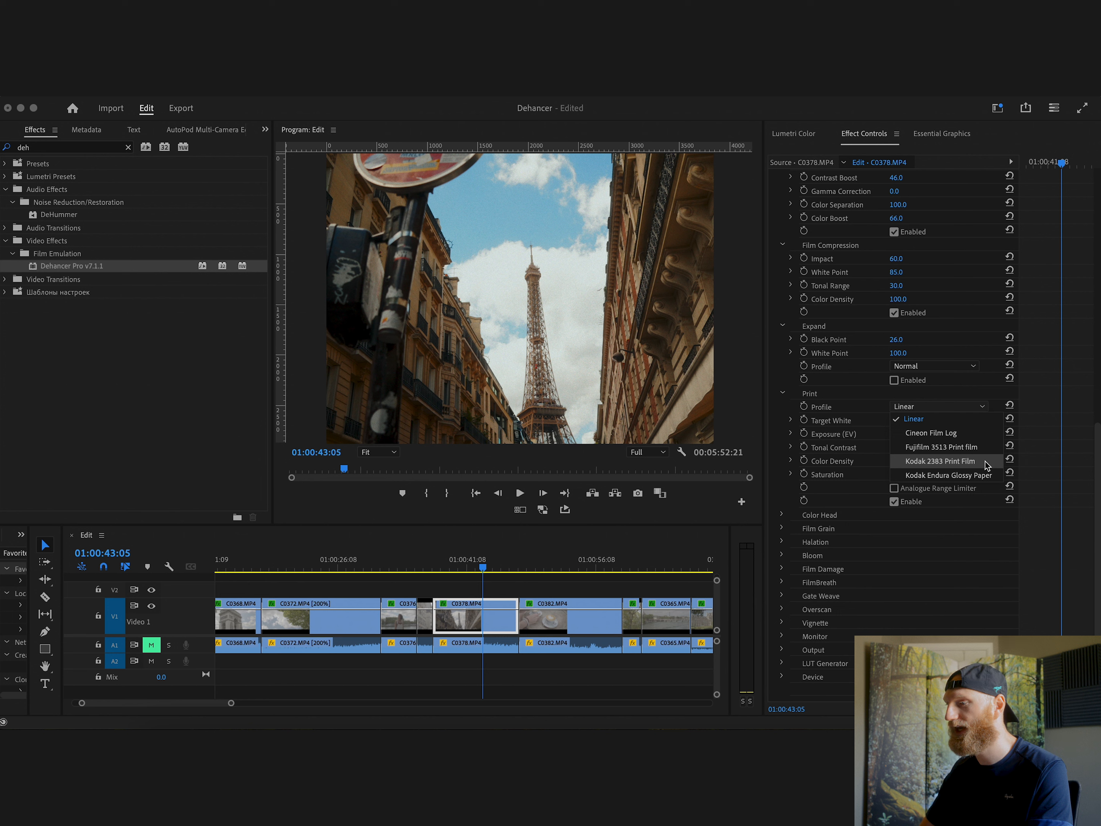
click(986, 463)
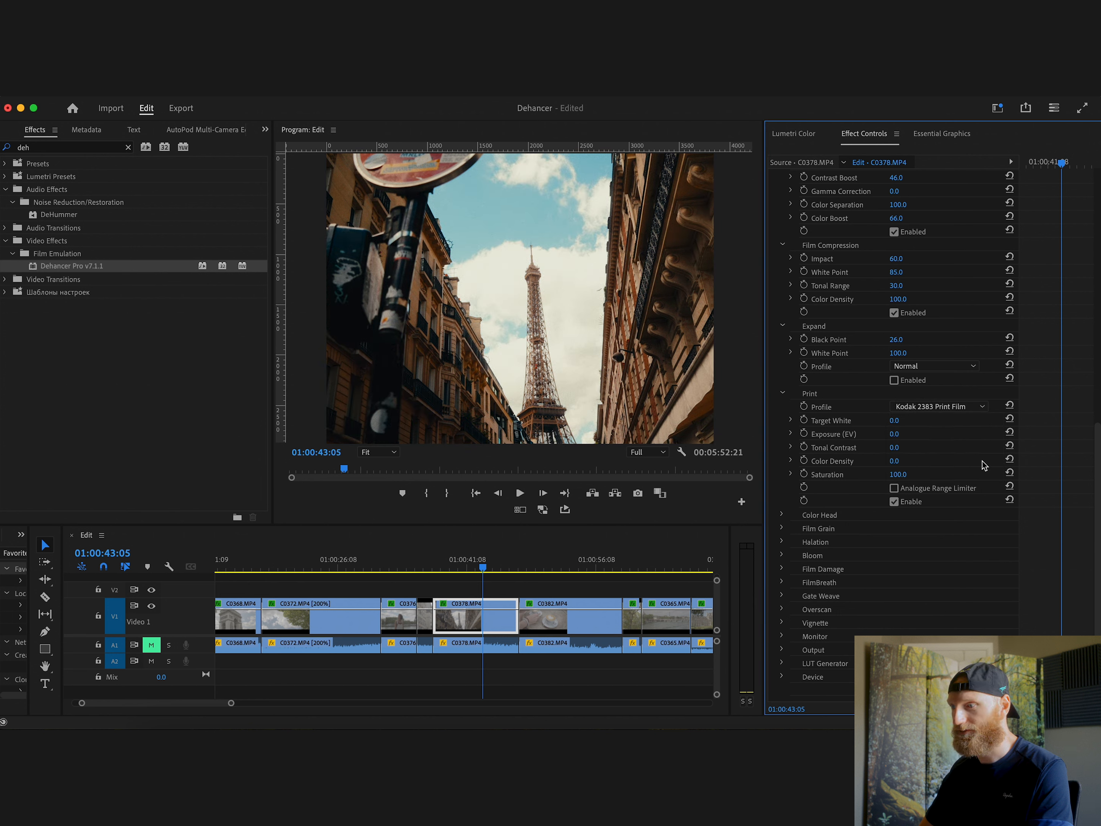
click(954, 408)
click(930, 423)
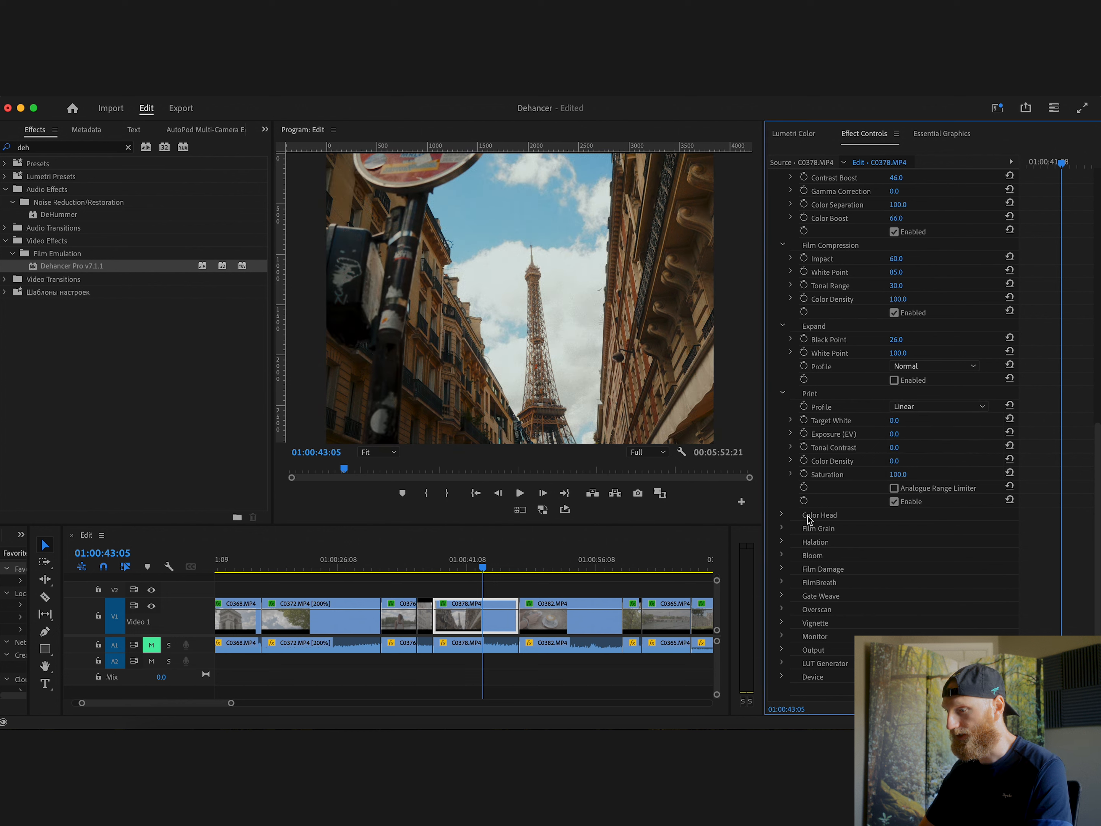
Inspect the film grain on the full-screen image and set the Film Grain profile to Custom
click(782, 529)
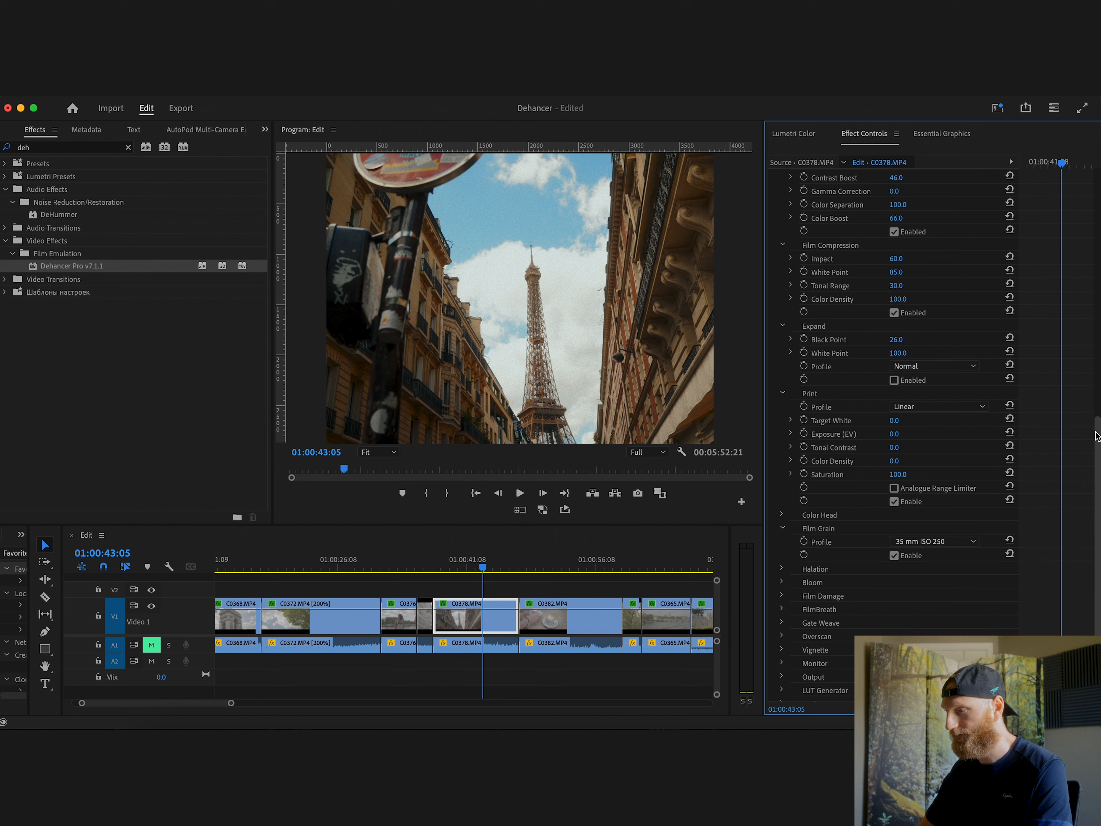
scroll(1095, 497, down, 3)
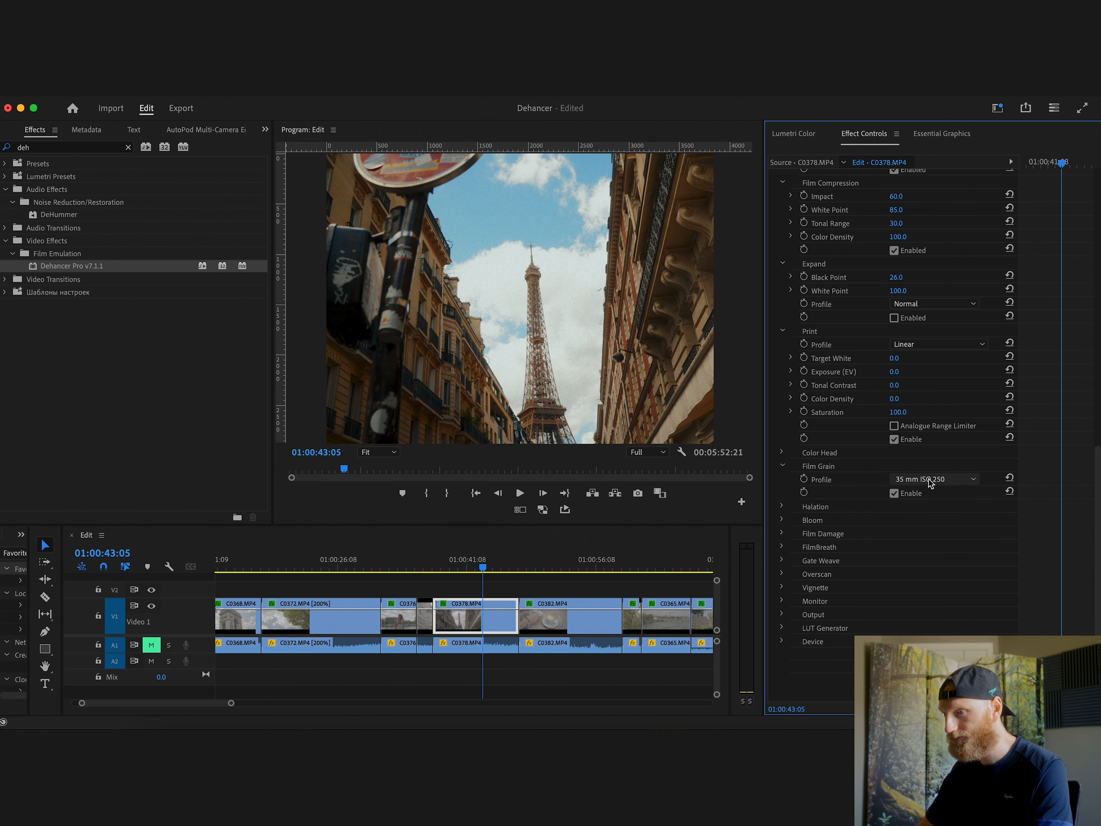
key(ctrl+grave)
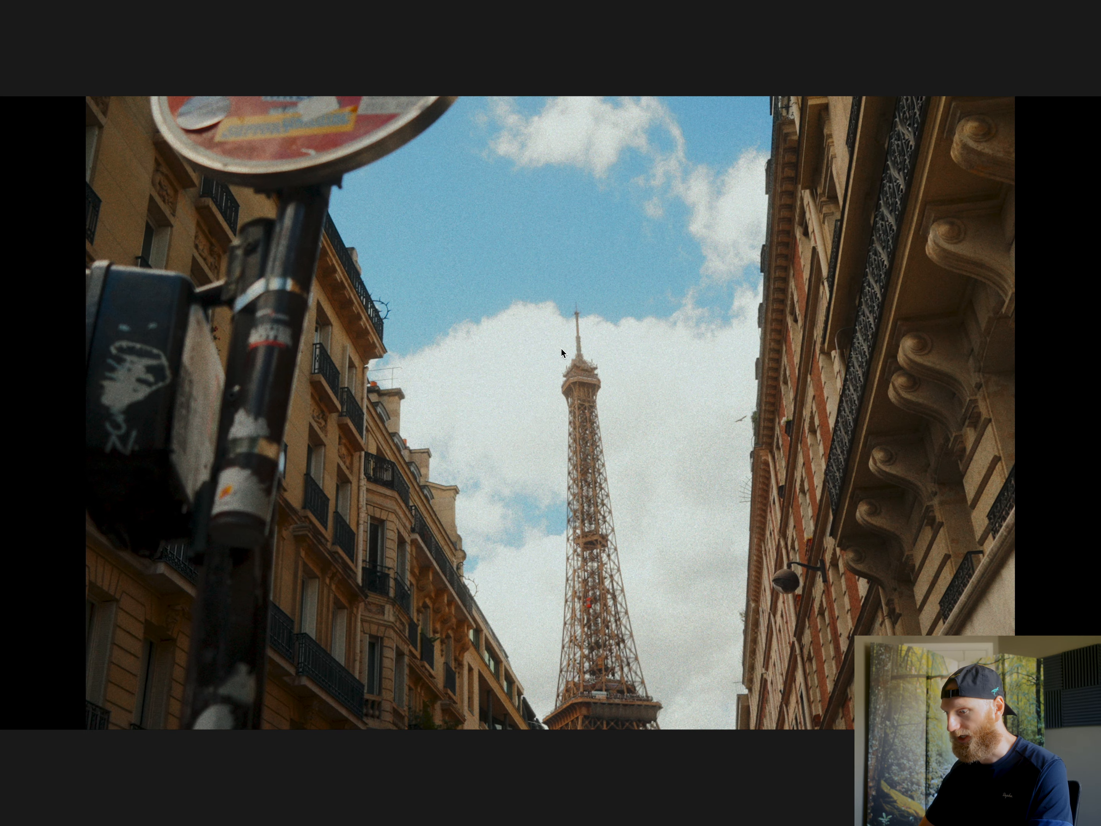
key(ctrl+grave)
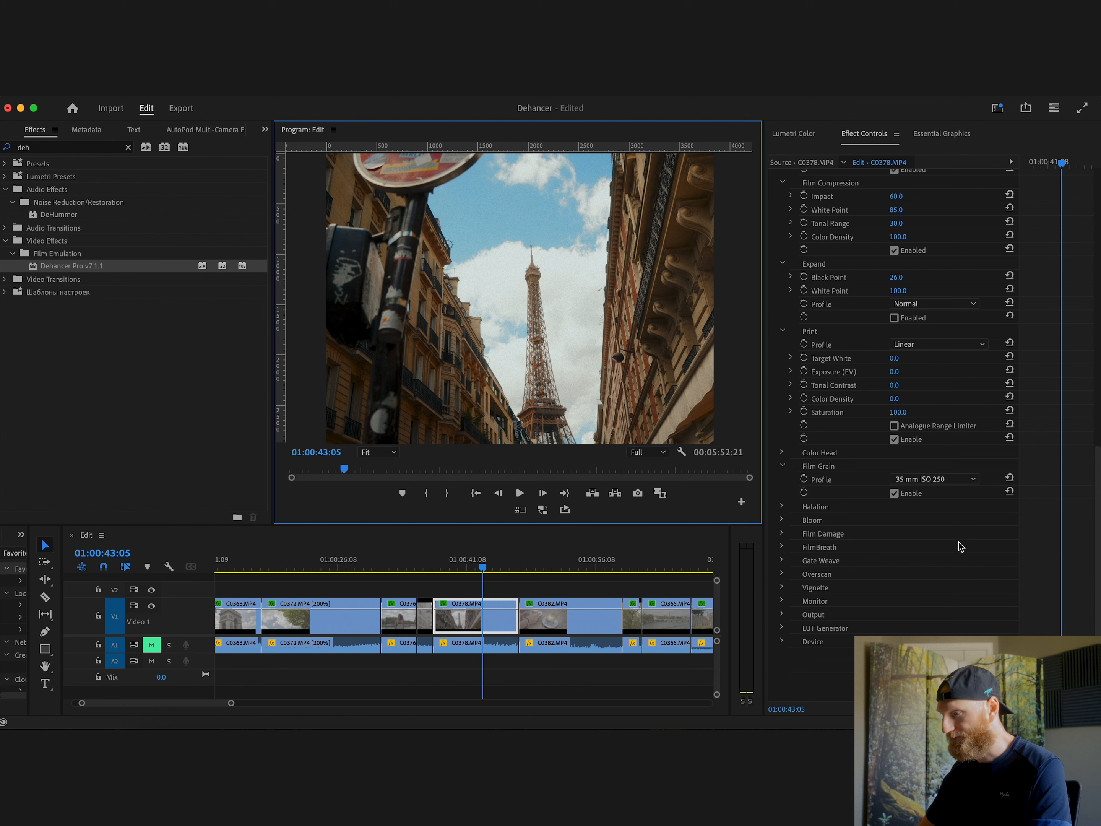
click(909, 481)
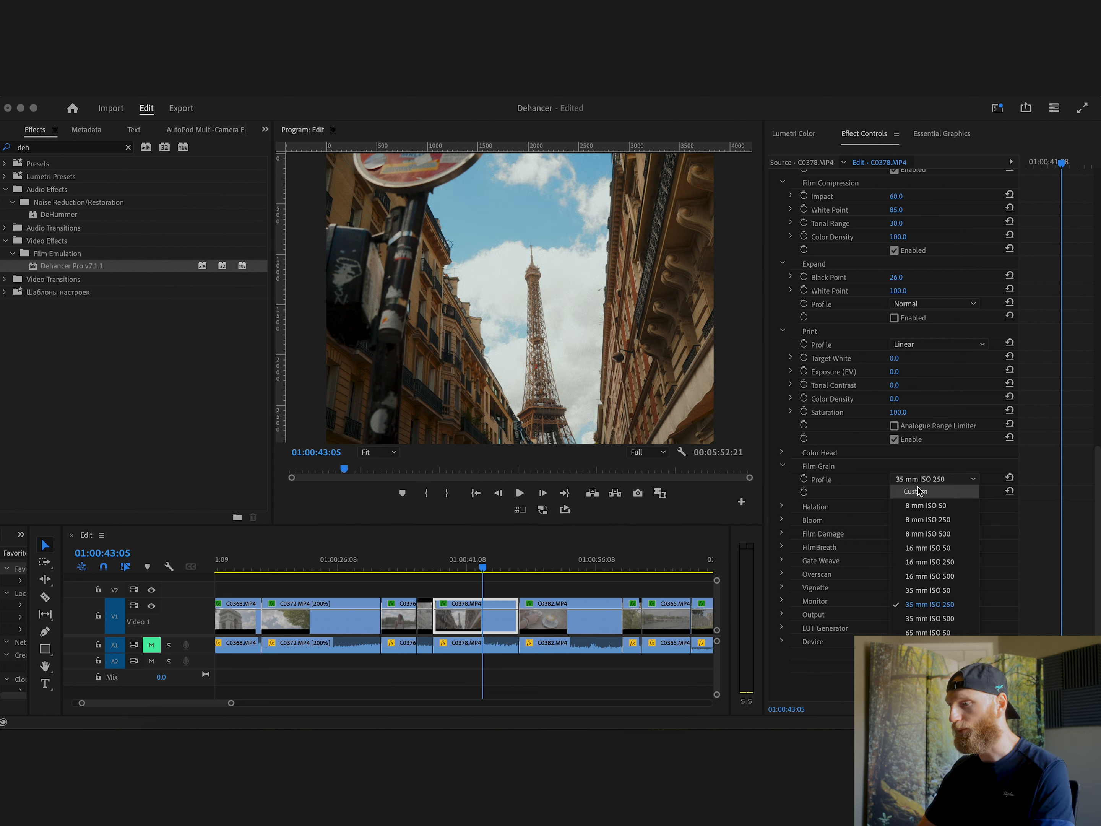
click(919, 491)
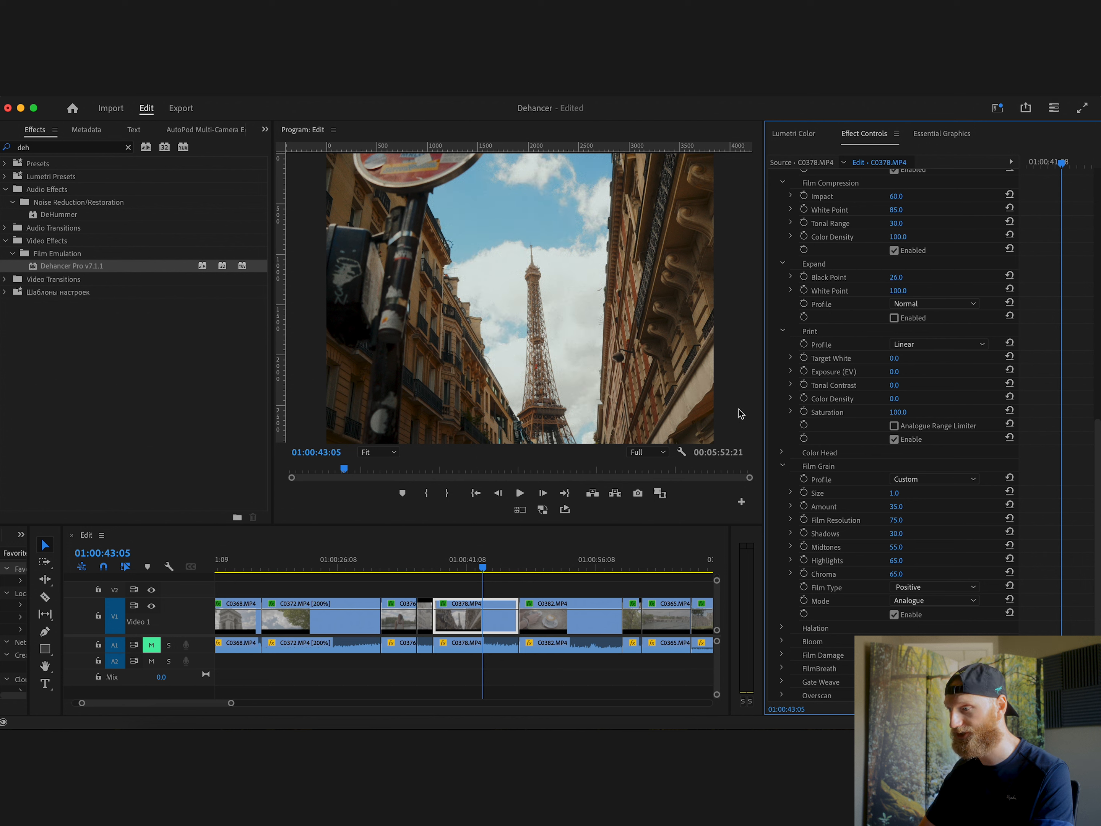
Set the Film Grain Amount to 25, judging the grain of clip C0378.MP4 in full-screen playback
click(759, 374)
key(ctrl+grave)
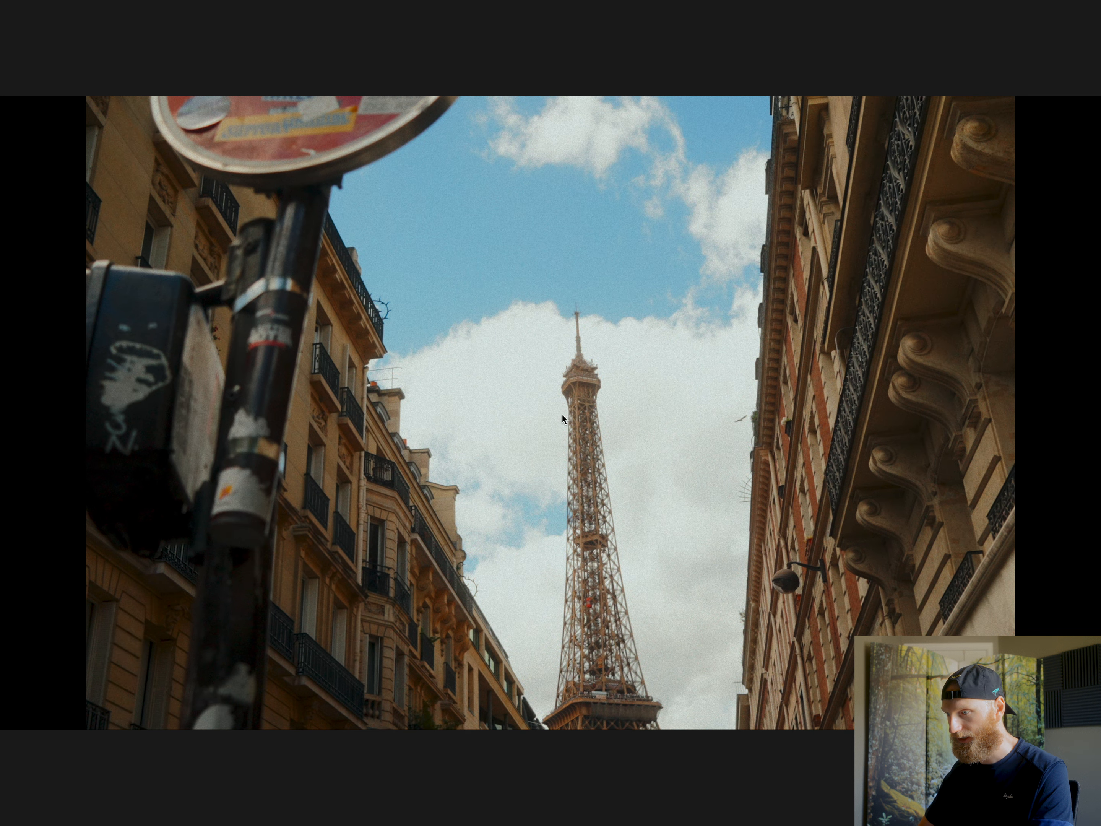
key(space)
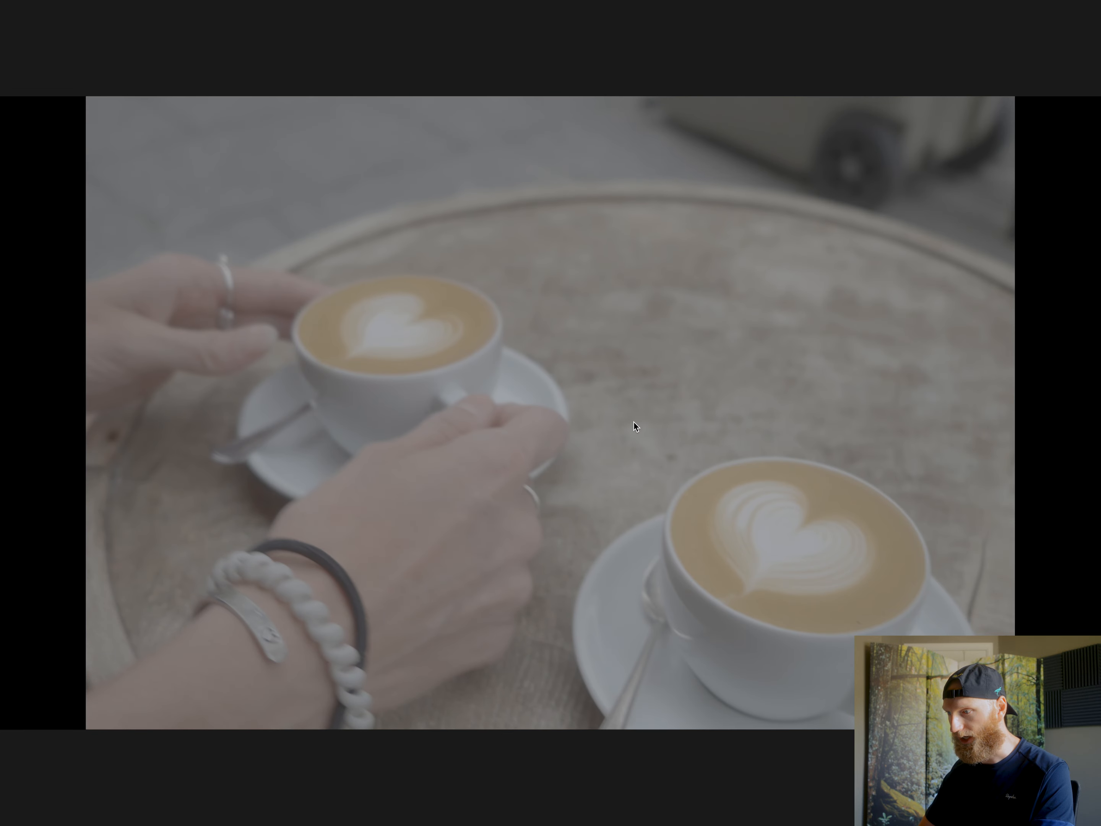
key(ctrl+grave)
click(462, 614)
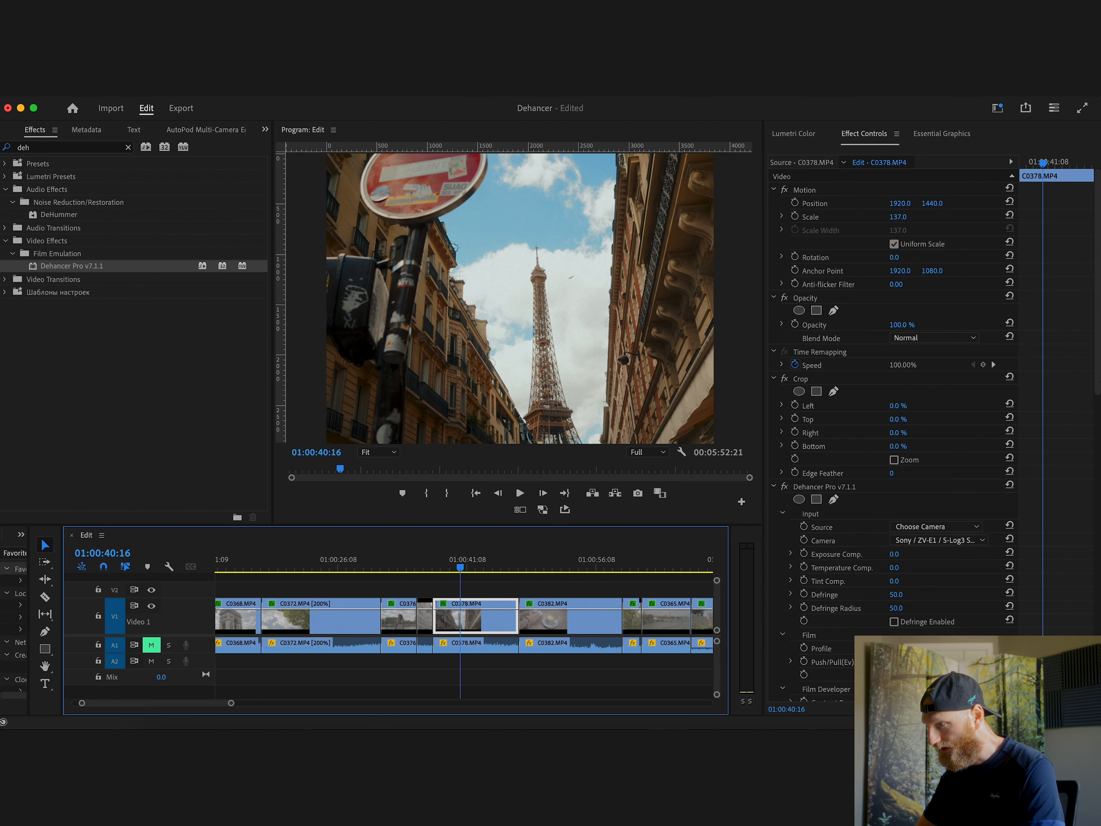
scroll(918, 580, down, 15)
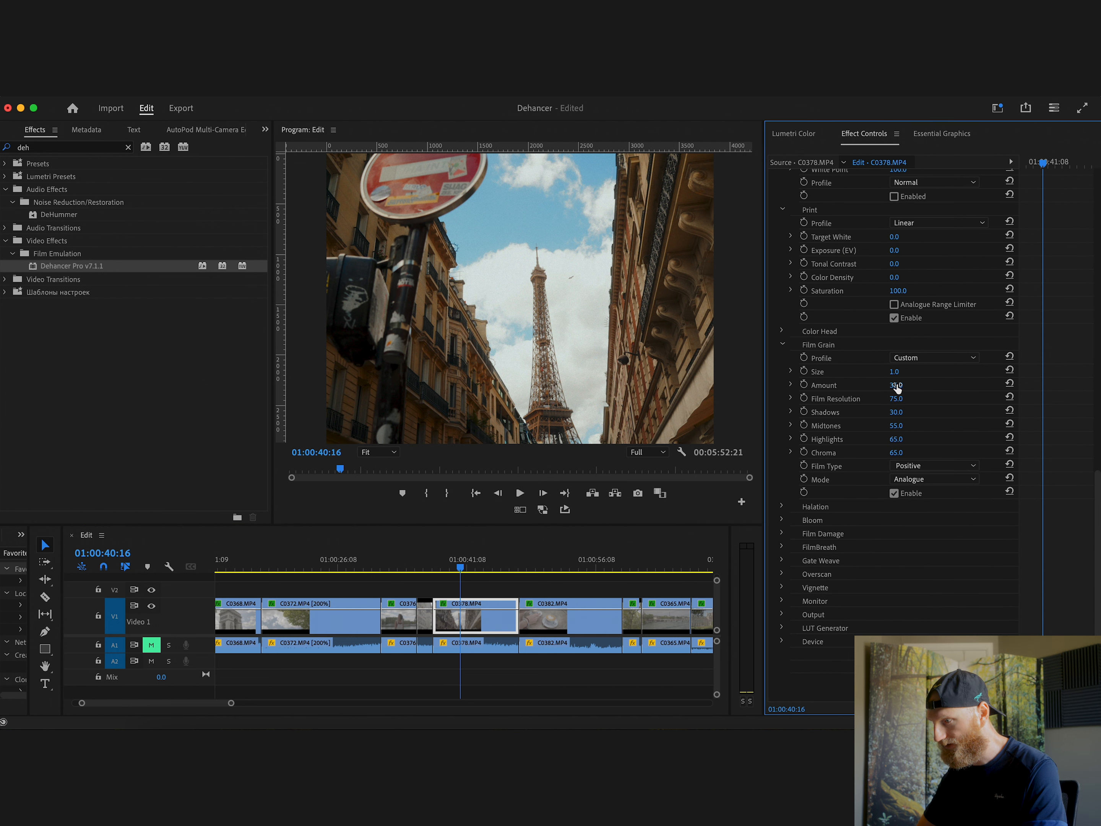
click(909, 386)
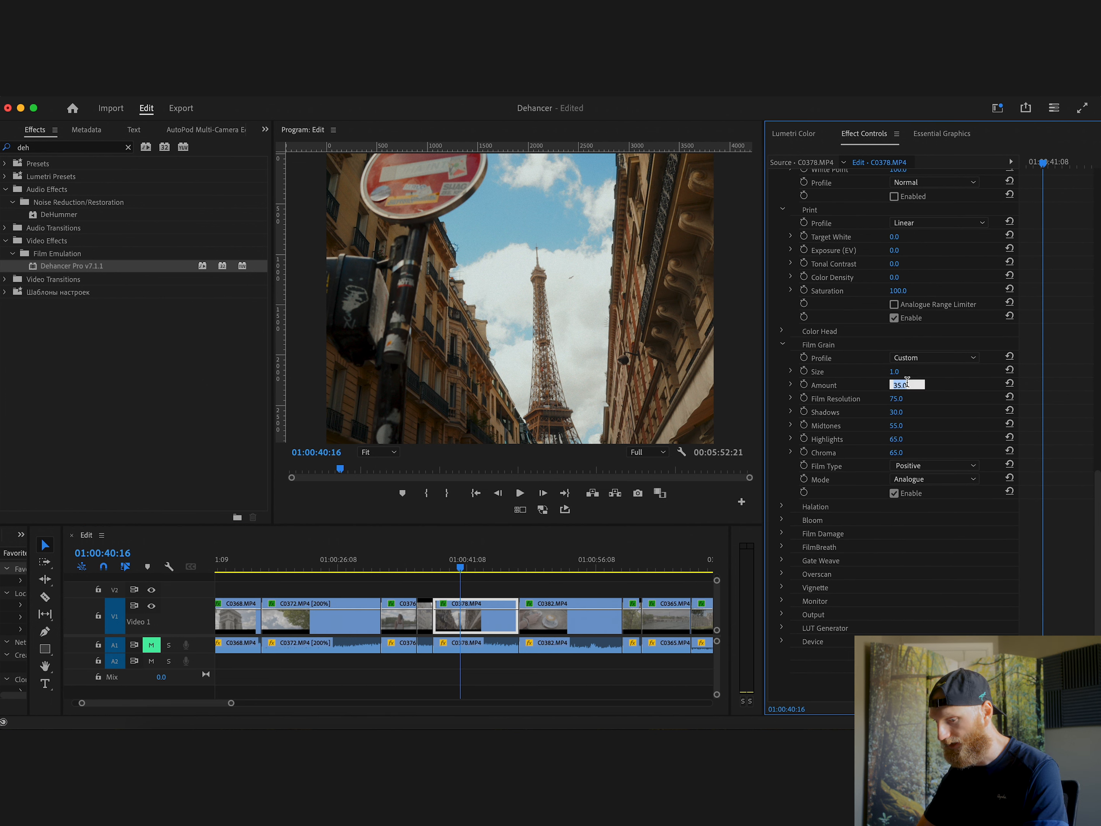
text(25)
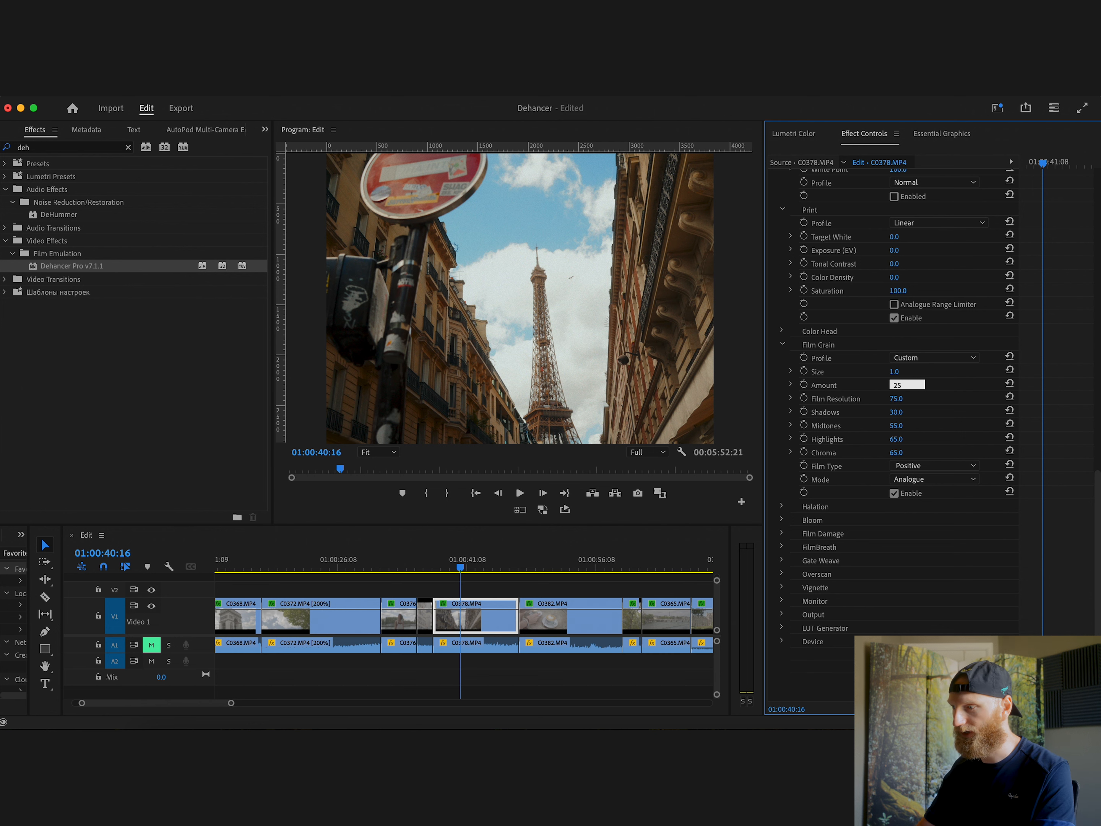
key(Return)
click(733, 322)
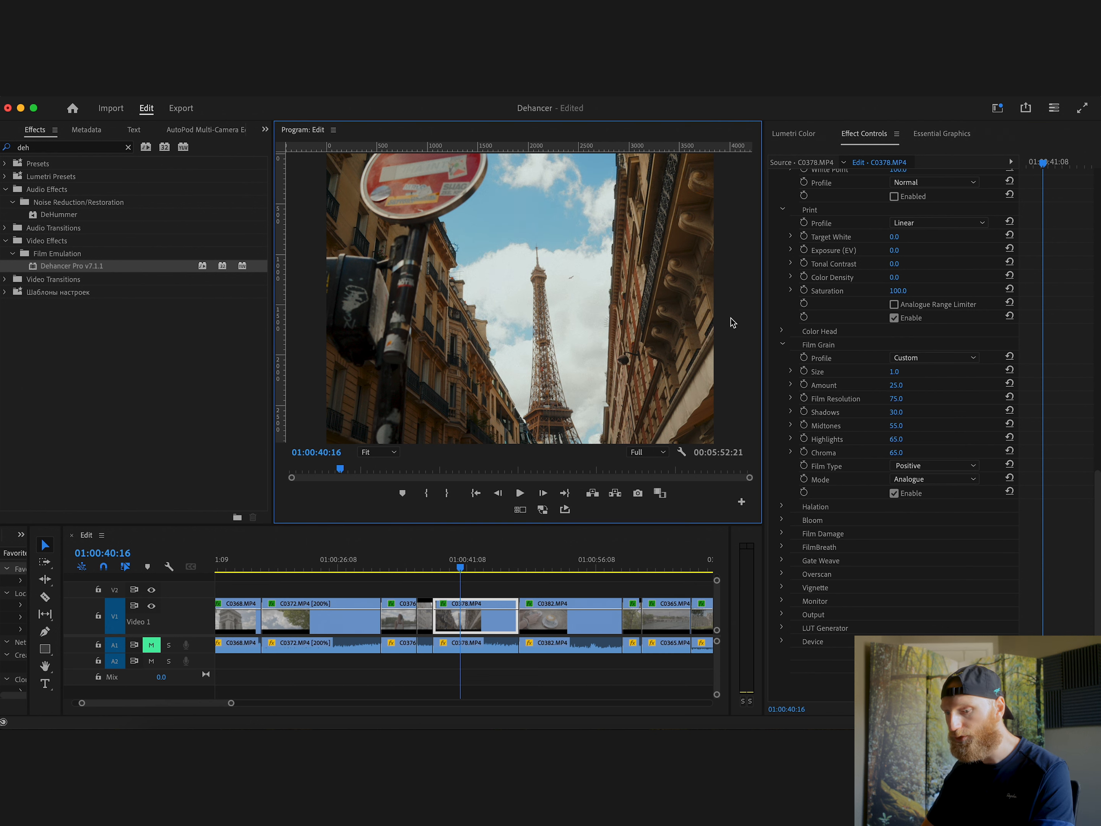
key(ctrl+grave)
key(space)
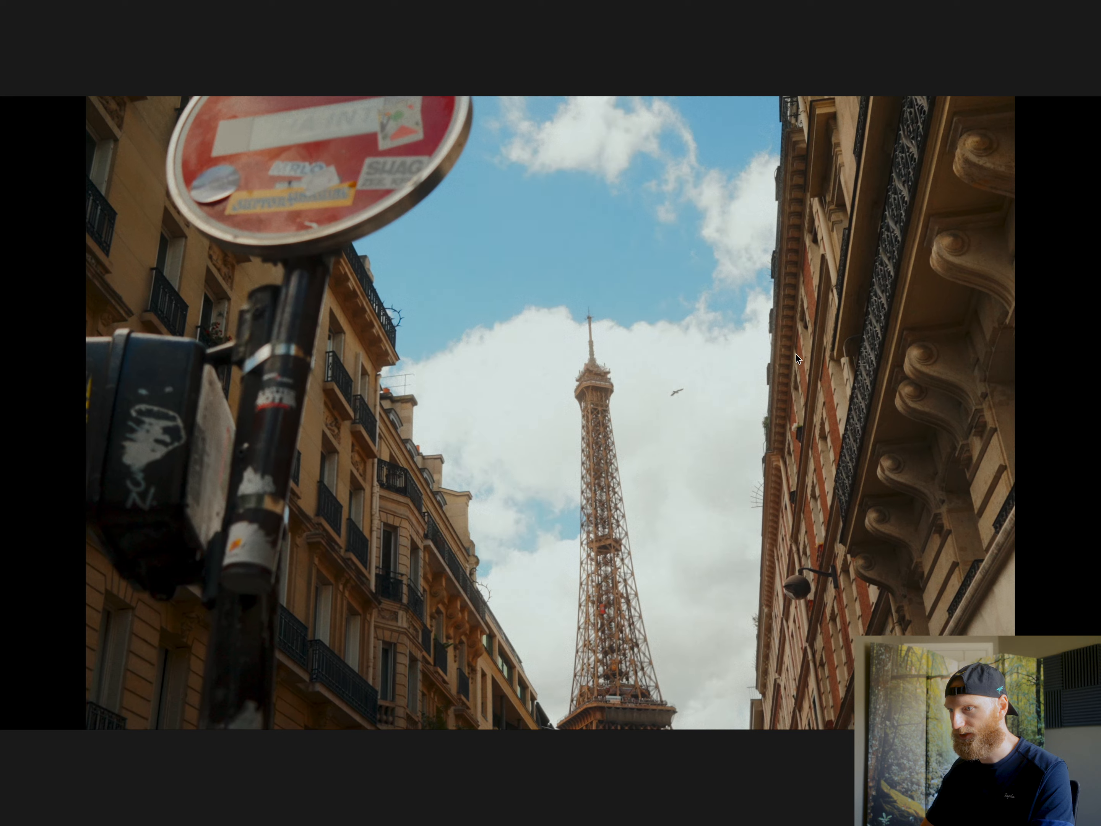
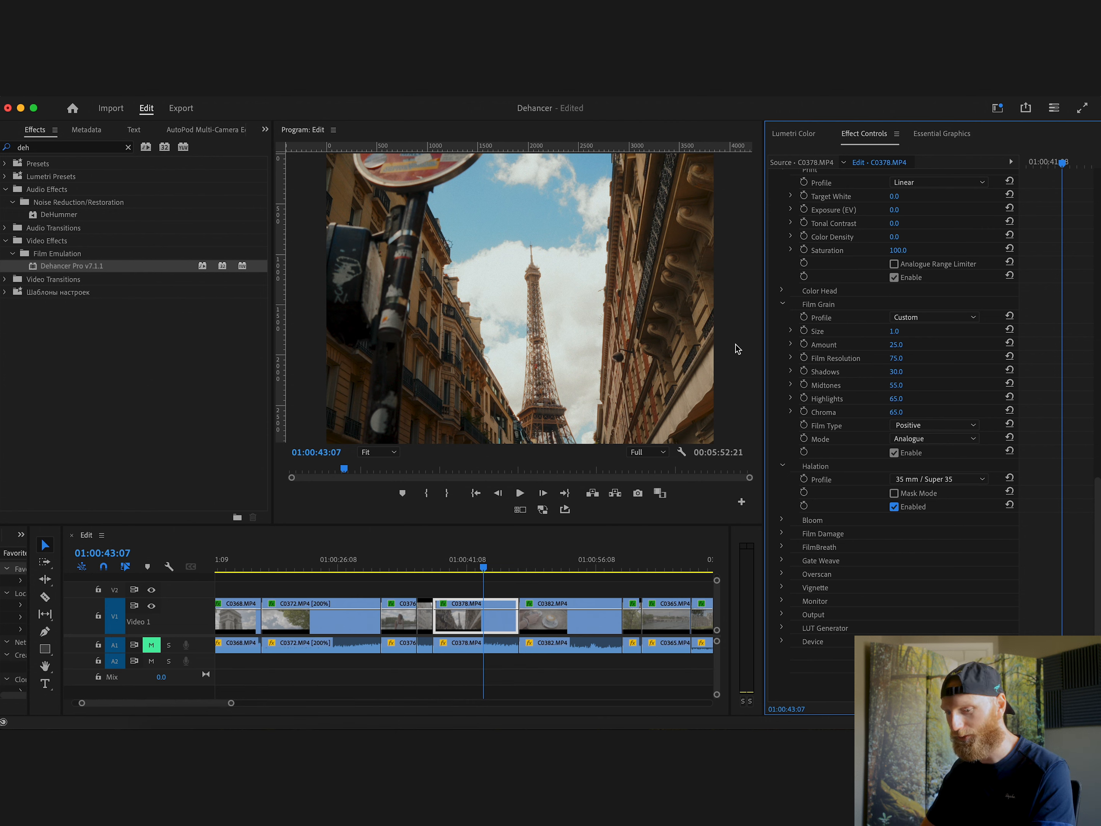
Inspect the halation on the full-screen image, switch the Halation profile to Custom and raise its Impact to 100
key(ctrl+grave)
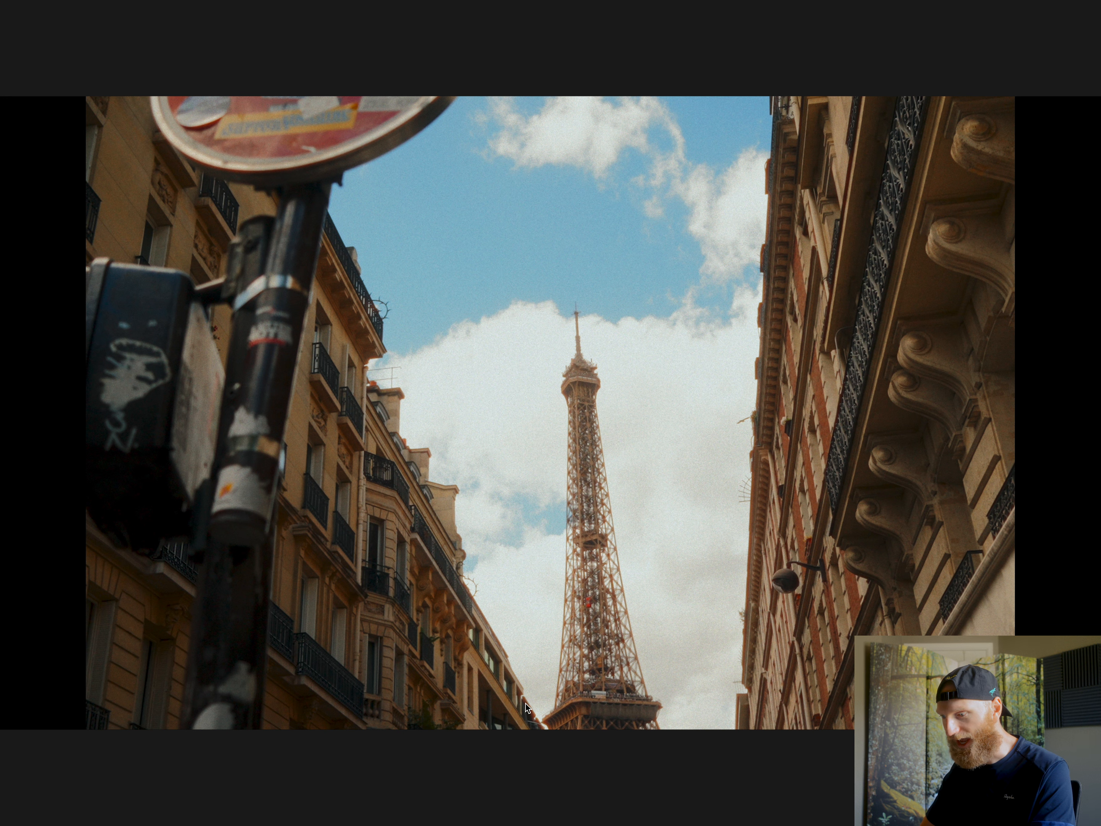
key(ctrl+grave)
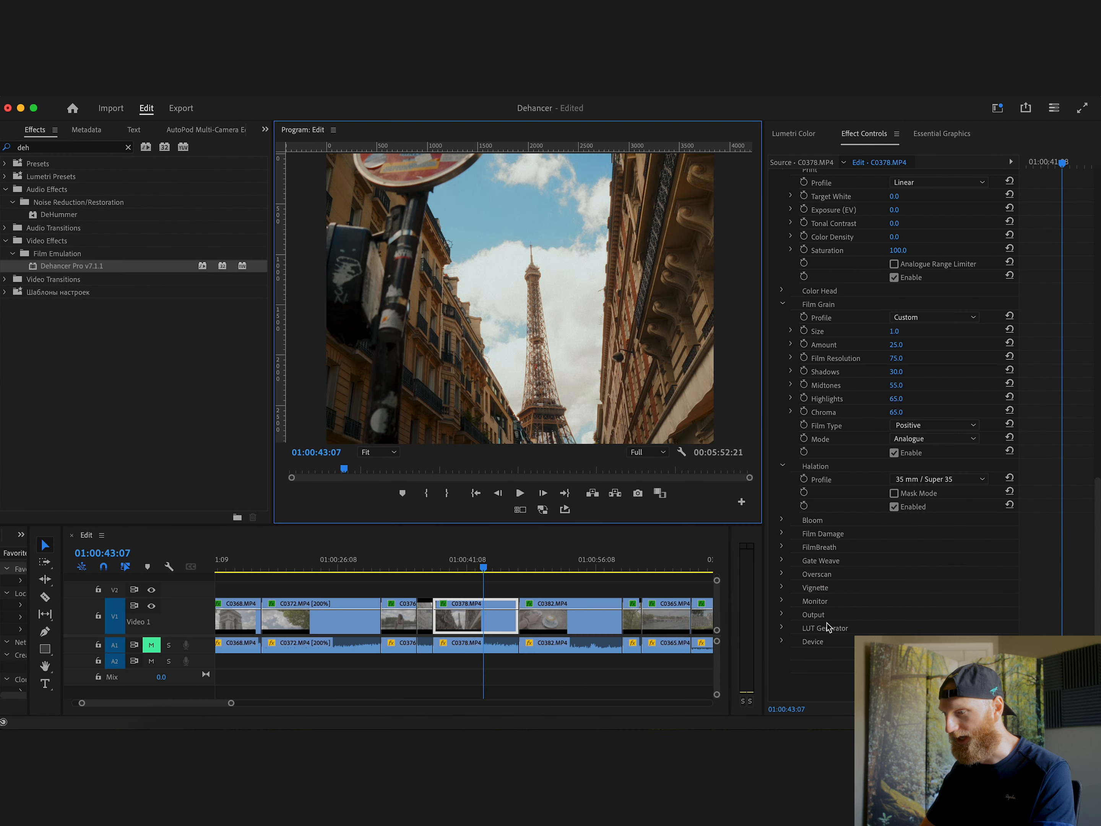
click(917, 481)
click(918, 494)
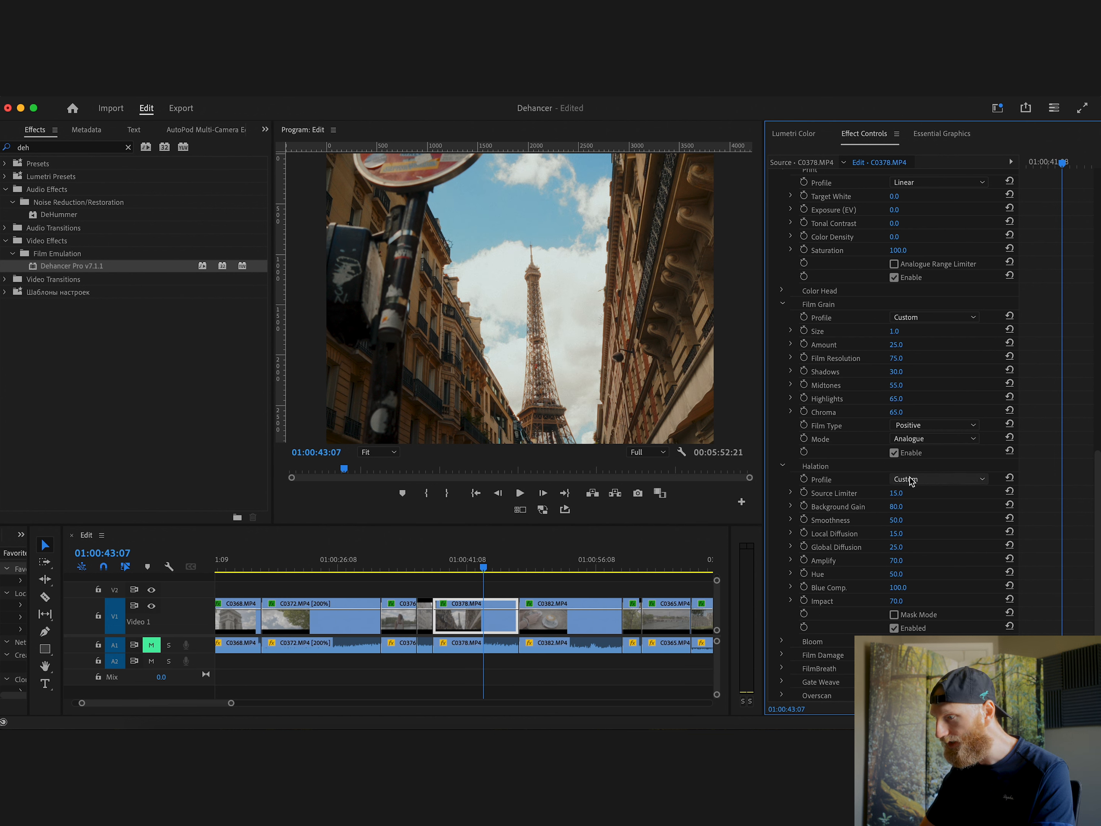
drag(896, 600, 914, 601)
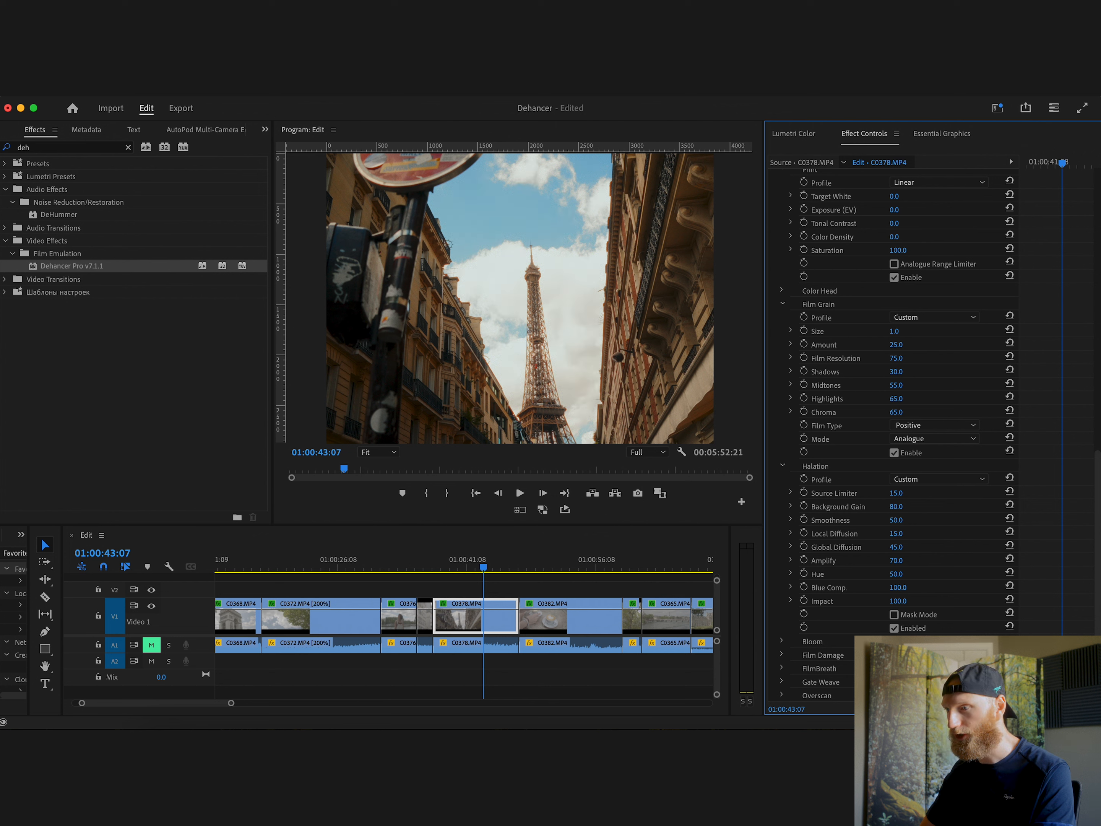
Try a Halation Global Diffusion of 100 and inspect the glow on the full-screen image
drag(897, 547, 906, 548)
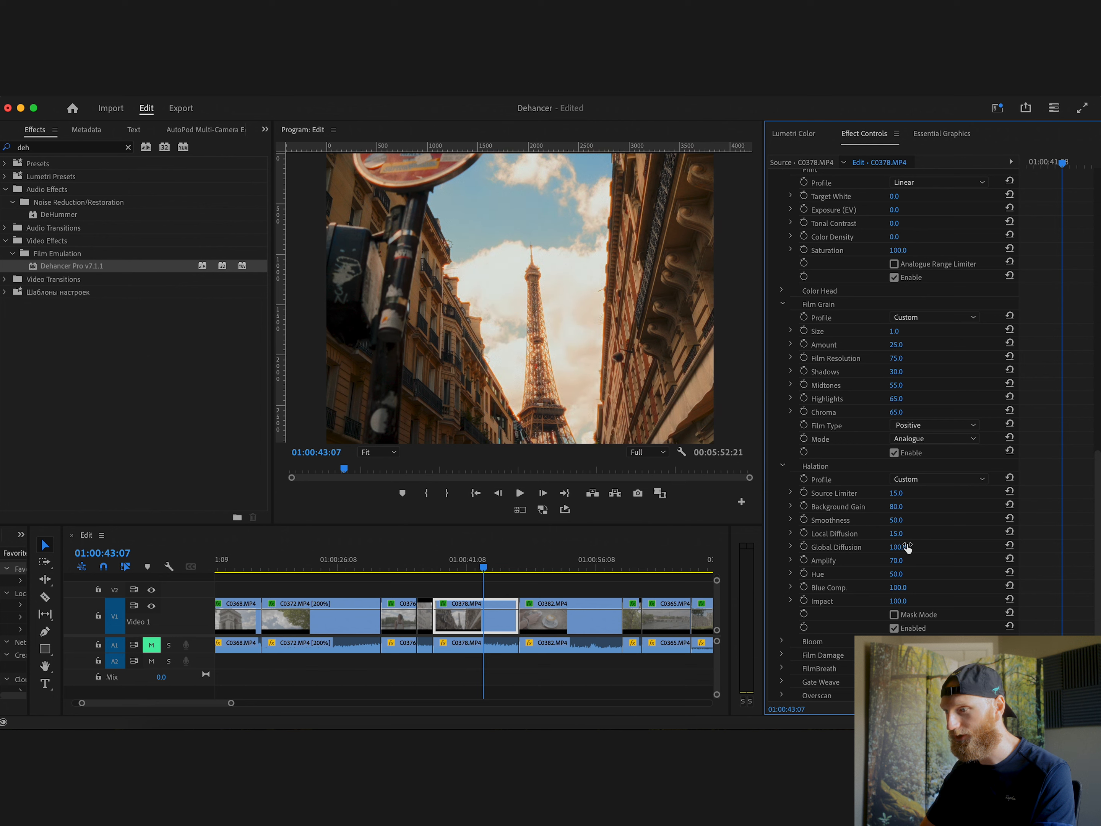
click(624, 312)
key(ctrl+grave)
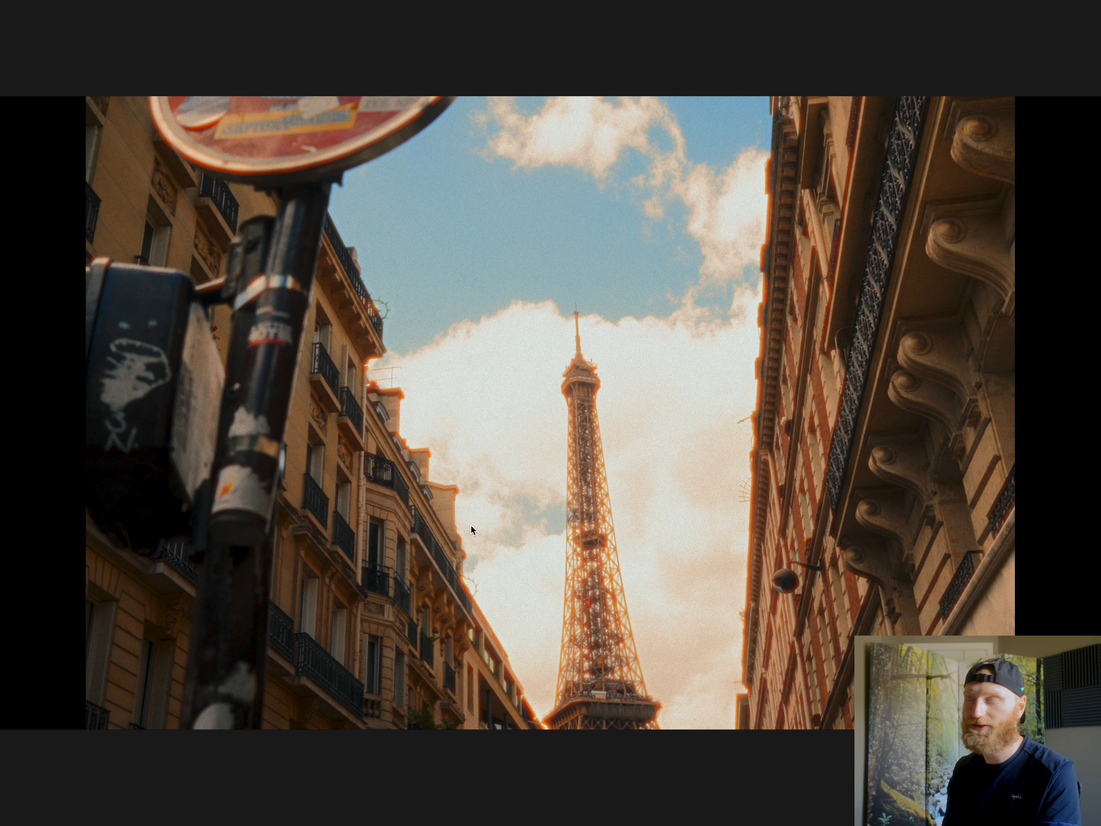
key(Escape)
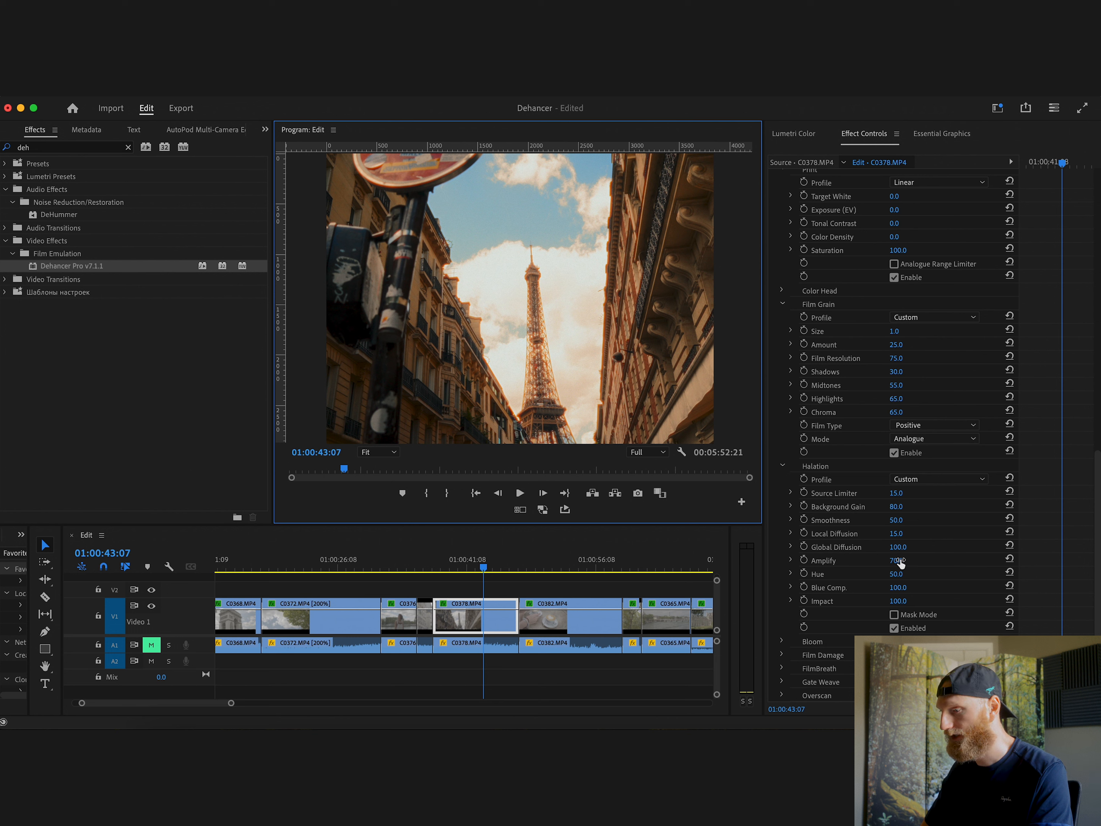
Lower the Halation Global Diffusion to 4 and check the subtler effect on the full-screen image
drag(904, 546, 890, 546)
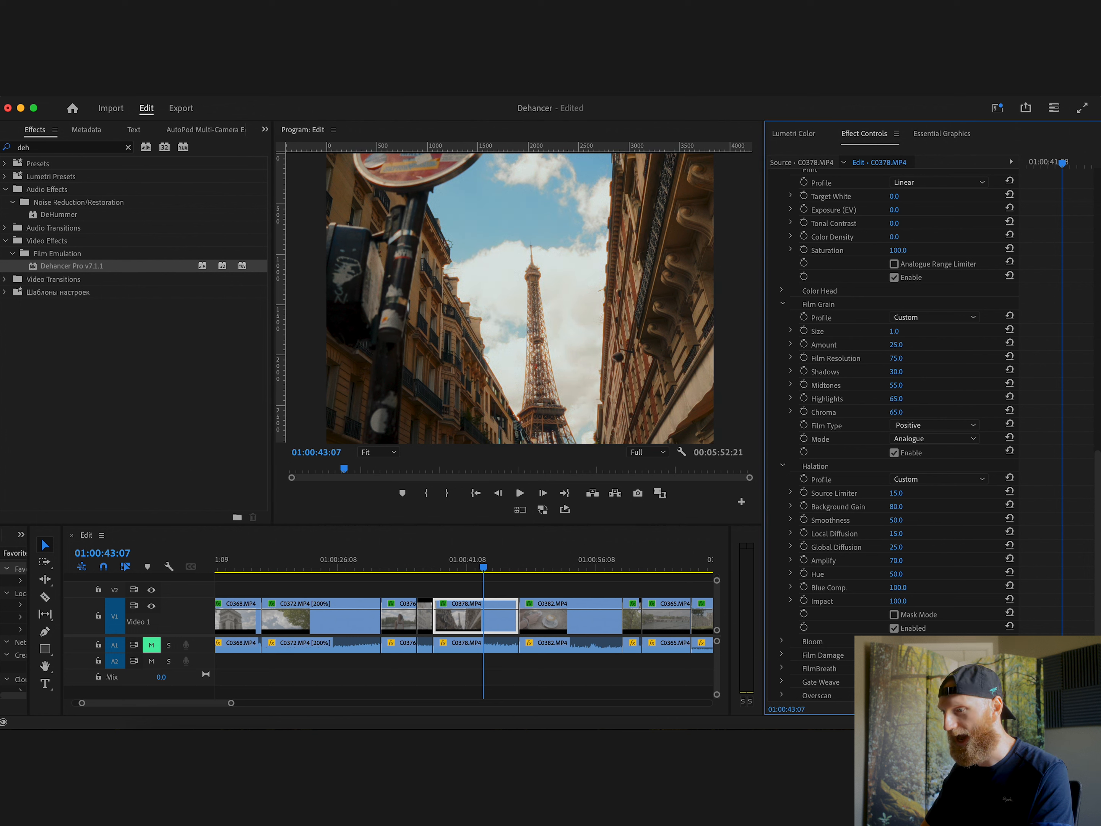
drag(895, 547, 908, 548)
click(614, 292)
key(Tab)
click(610, 289)
key(ctrl+grave)
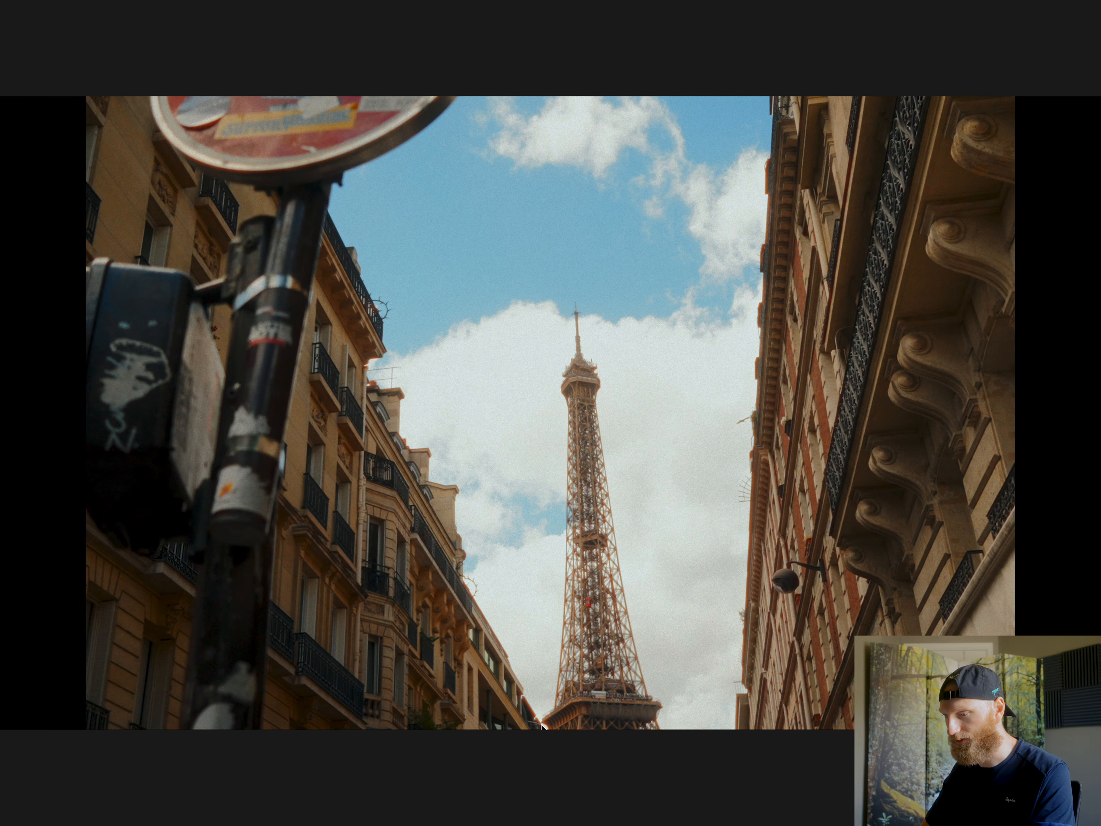
key(ctrl+grave)
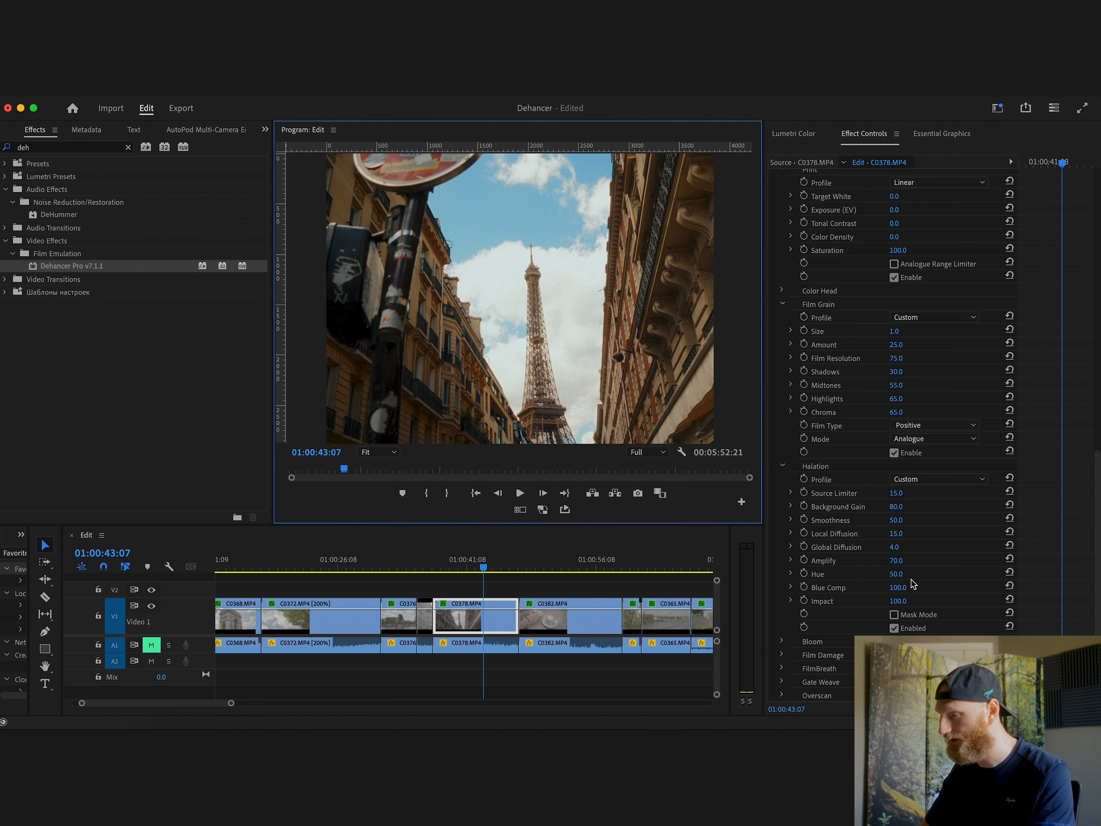
Reduce the Halation Impact to 38 and check the clip in full-screen view
drag(902, 602, 885, 602)
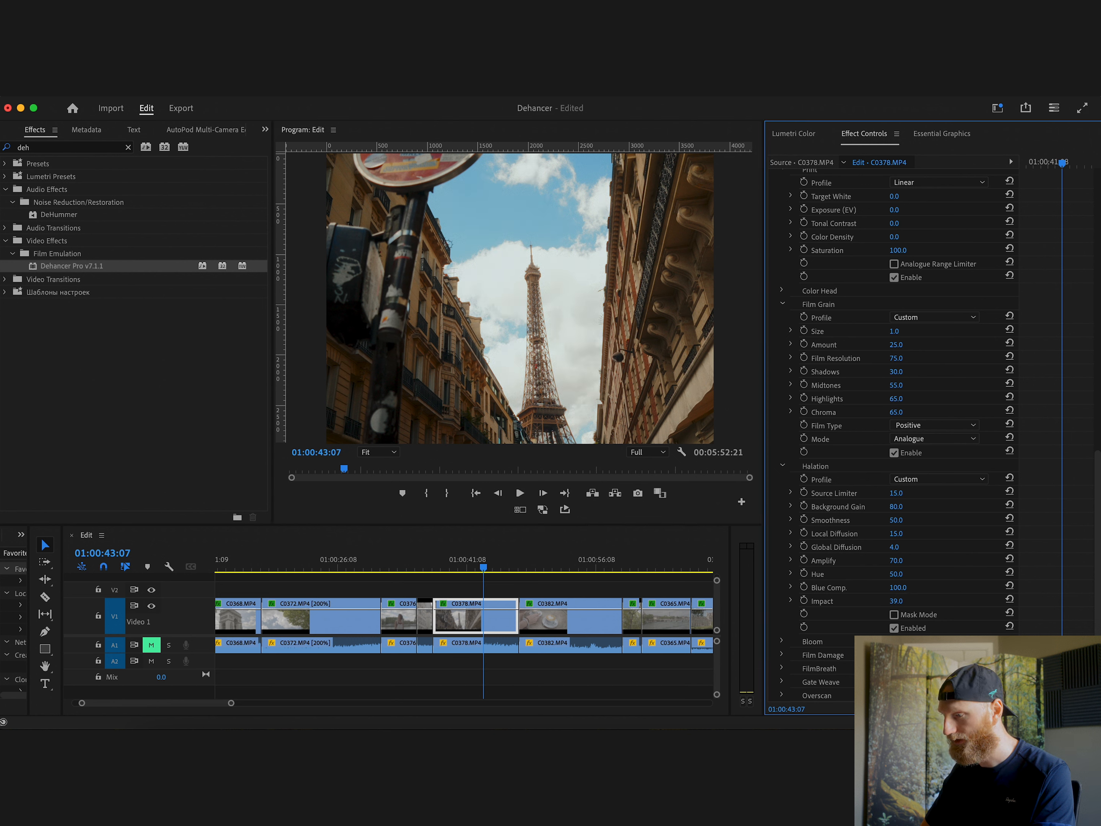
drag(885, 601, 900, 603)
key(ctrl+grave)
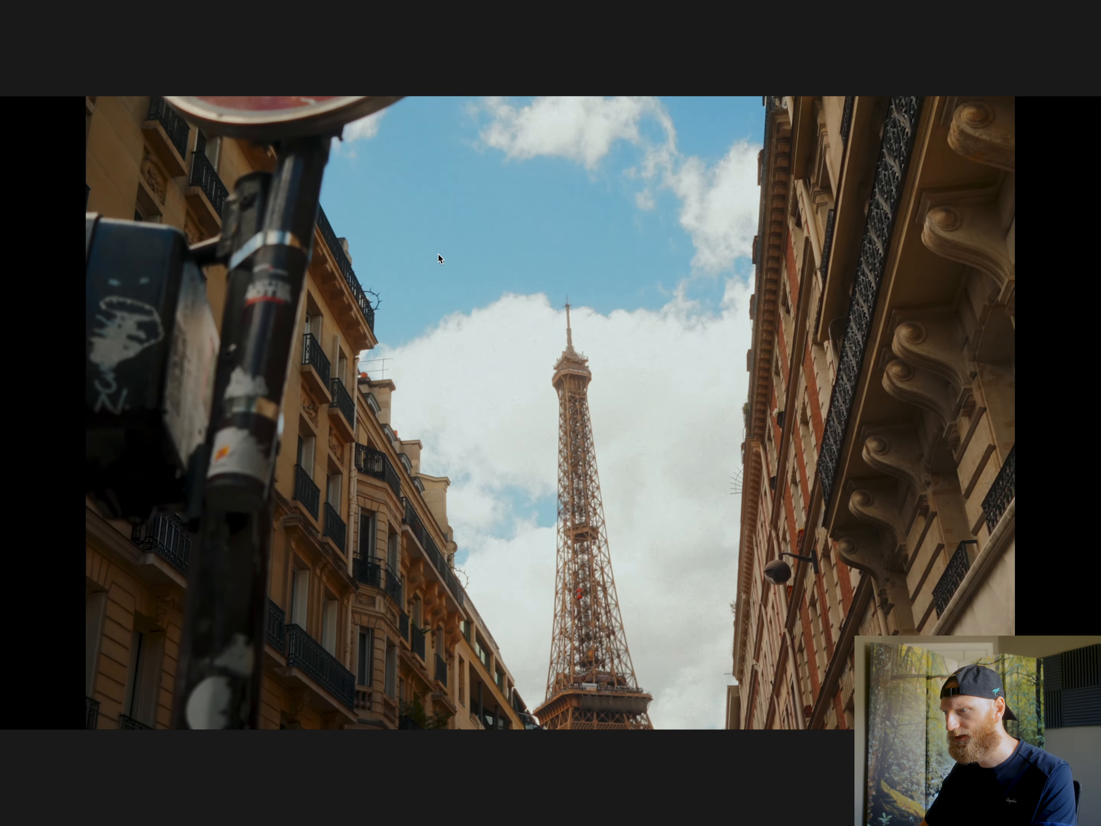
key(Escape)
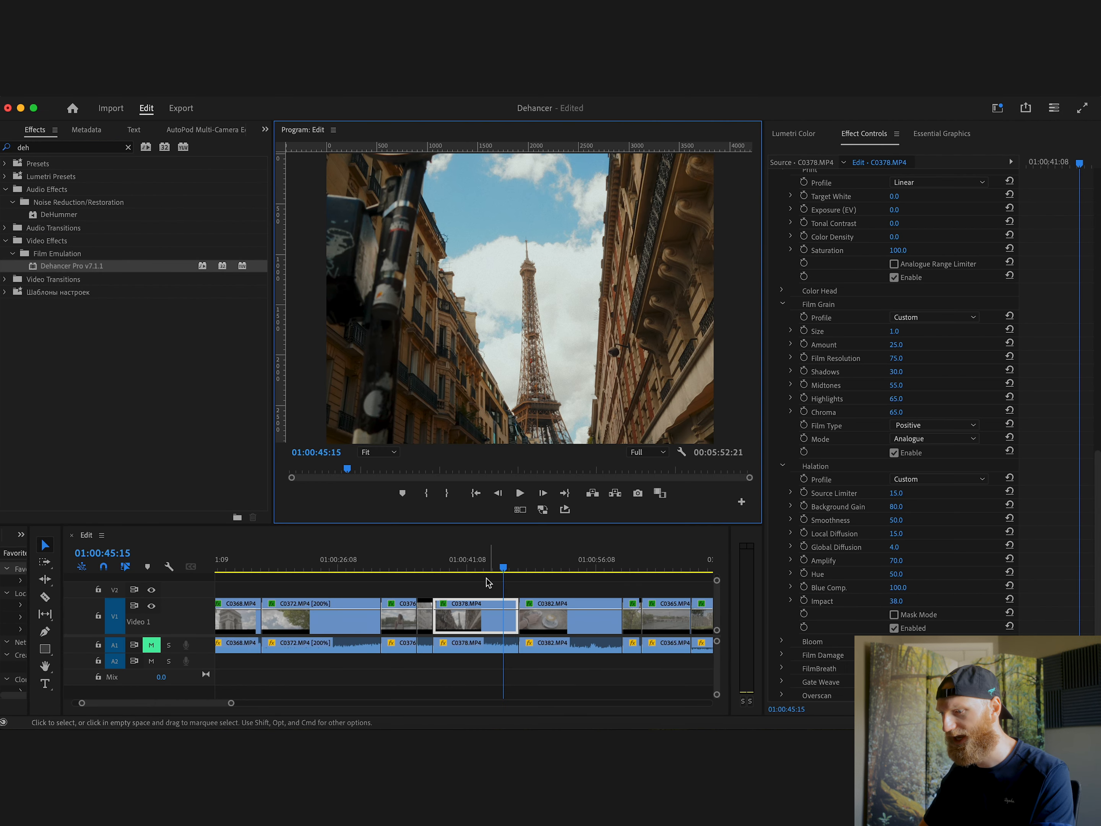
Compare the image at 01:00:40:20 with and without the 35 mm / Super 35 Bloom and leave Bloom enabled
drag(479, 569, 463, 569)
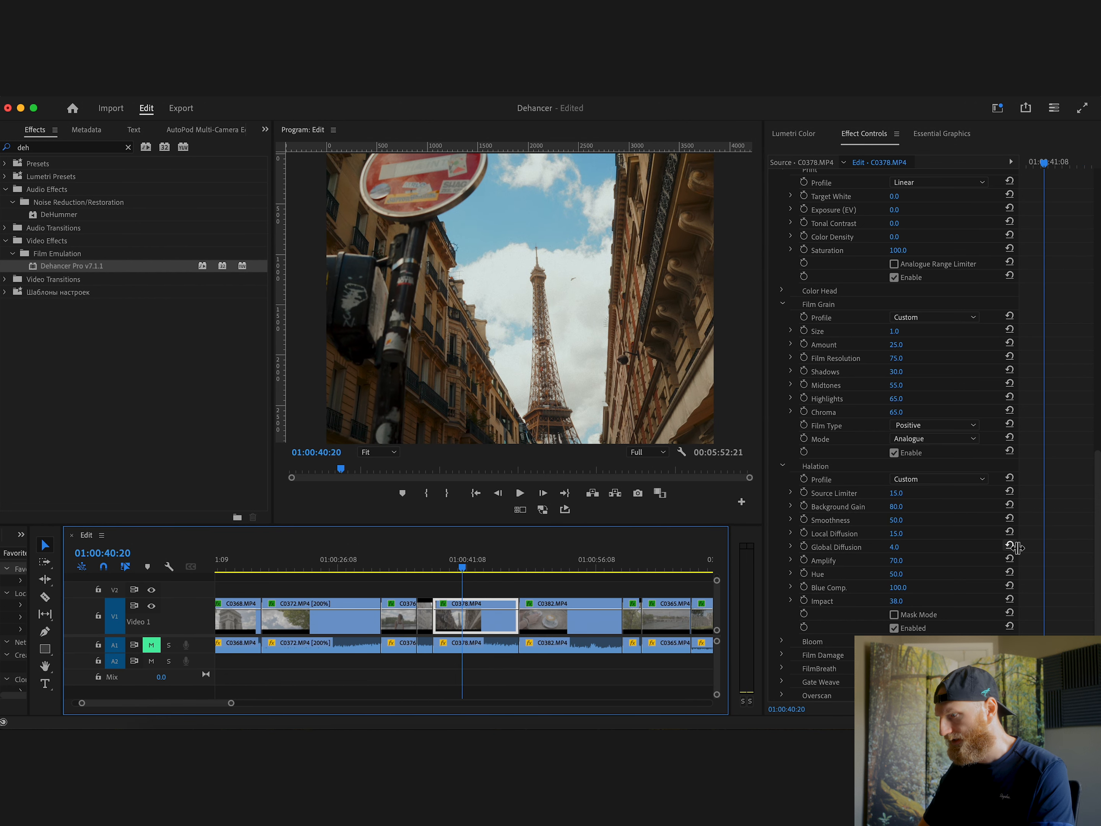
drag(1094, 485, 1094, 530)
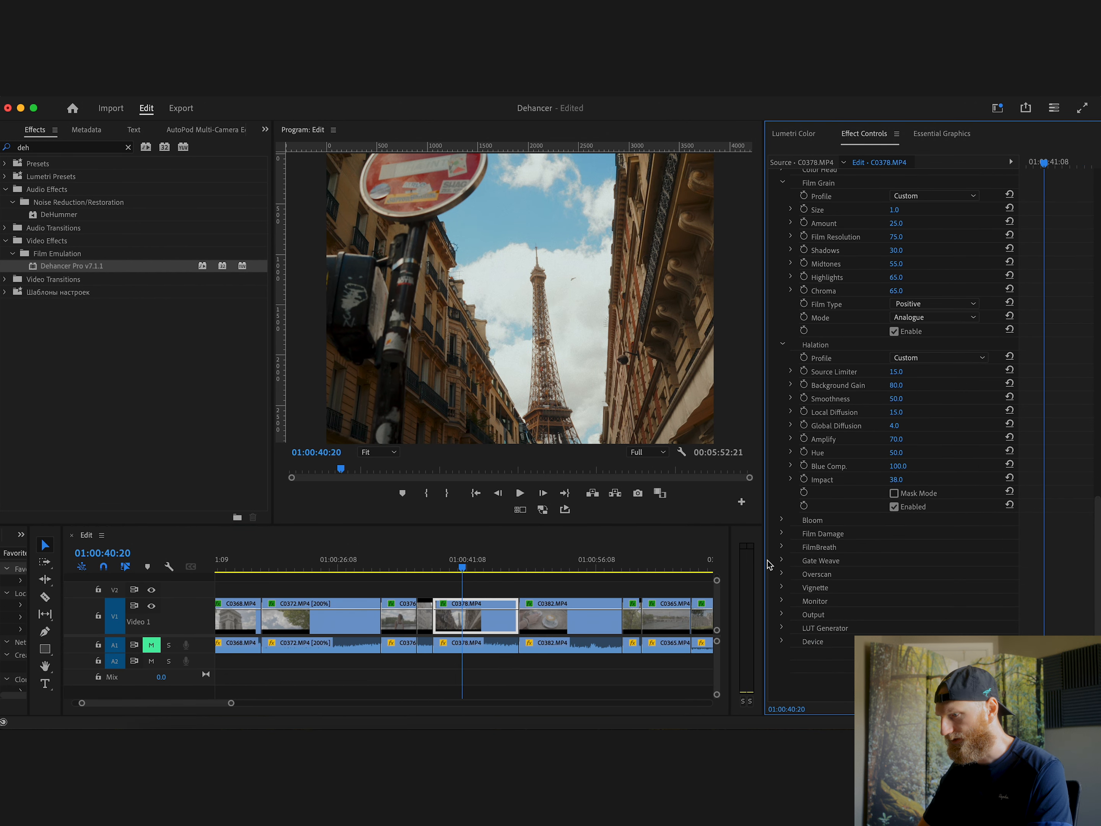
click(782, 521)
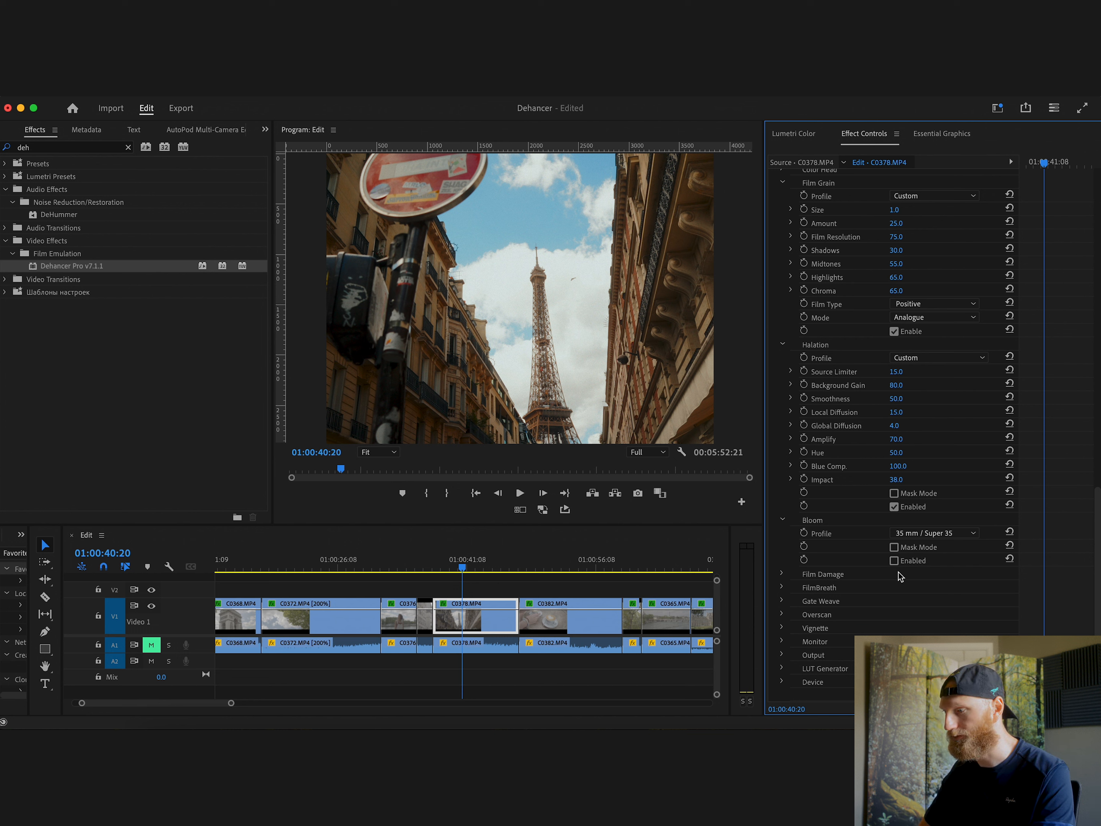
click(894, 560)
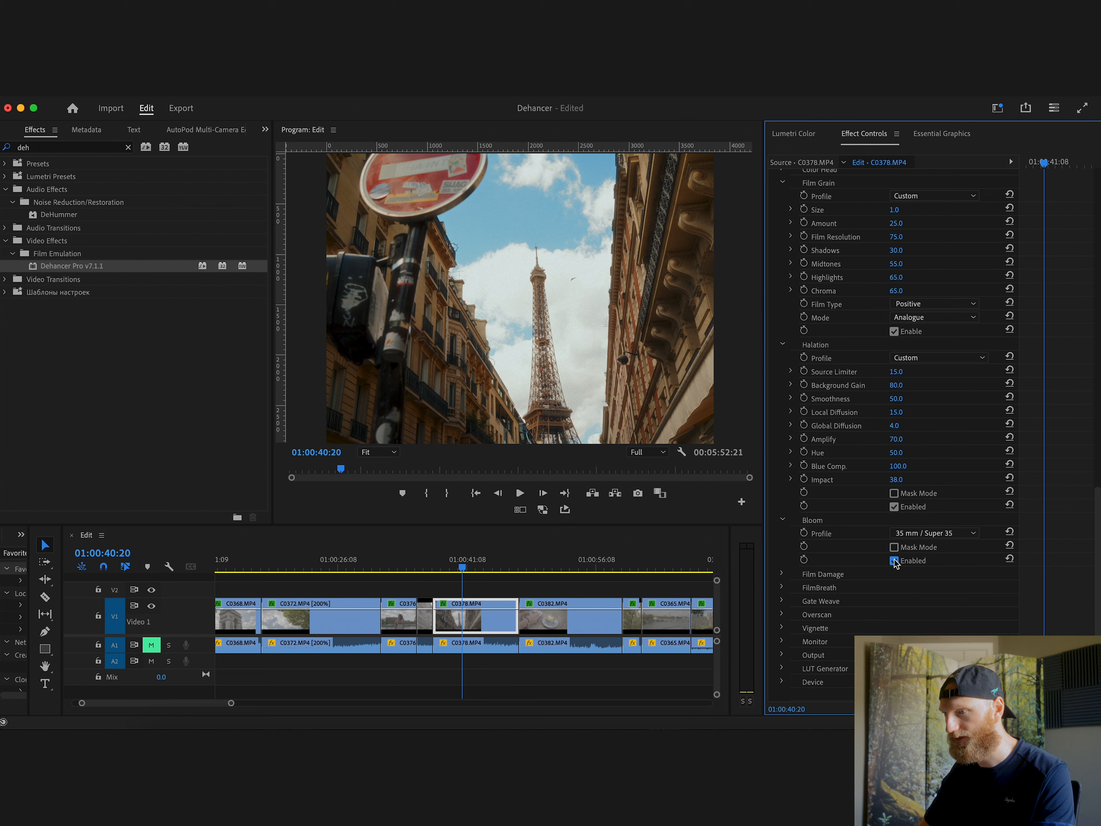
click(894, 561)
click(894, 561)
click(894, 561)
click(894, 561)
click(894, 561)
click(894, 561)
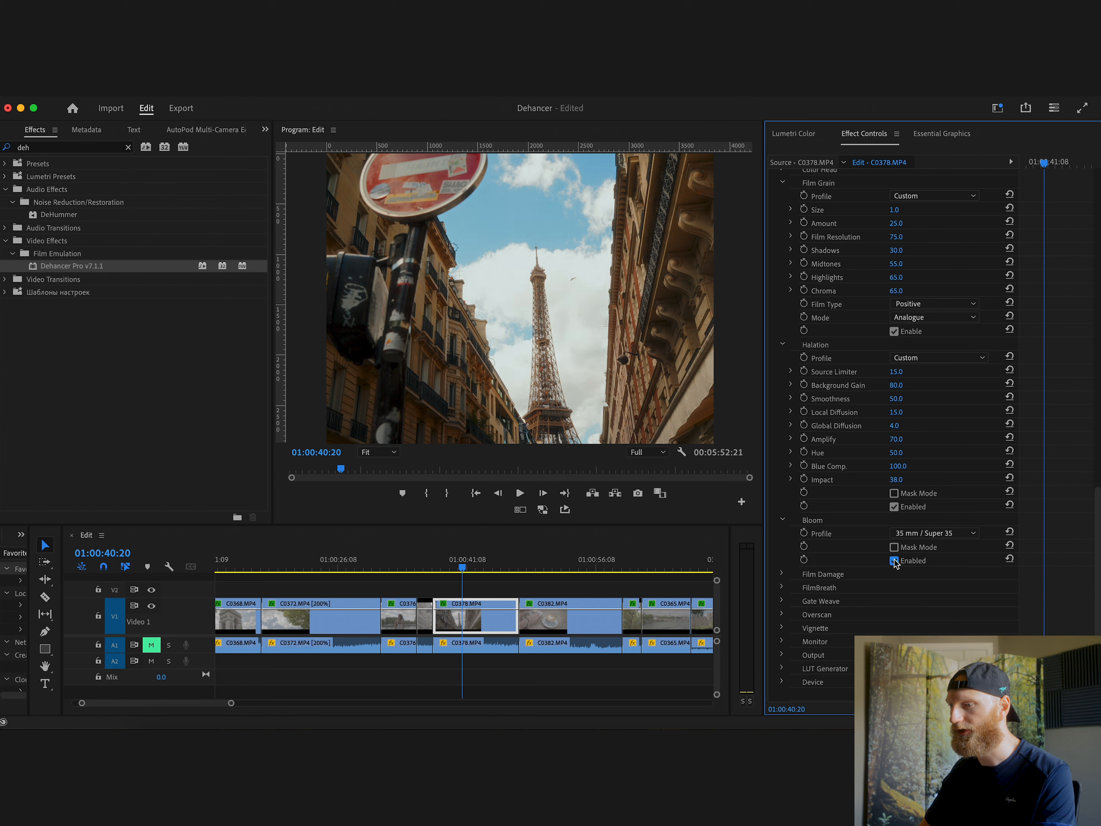
click(894, 561)
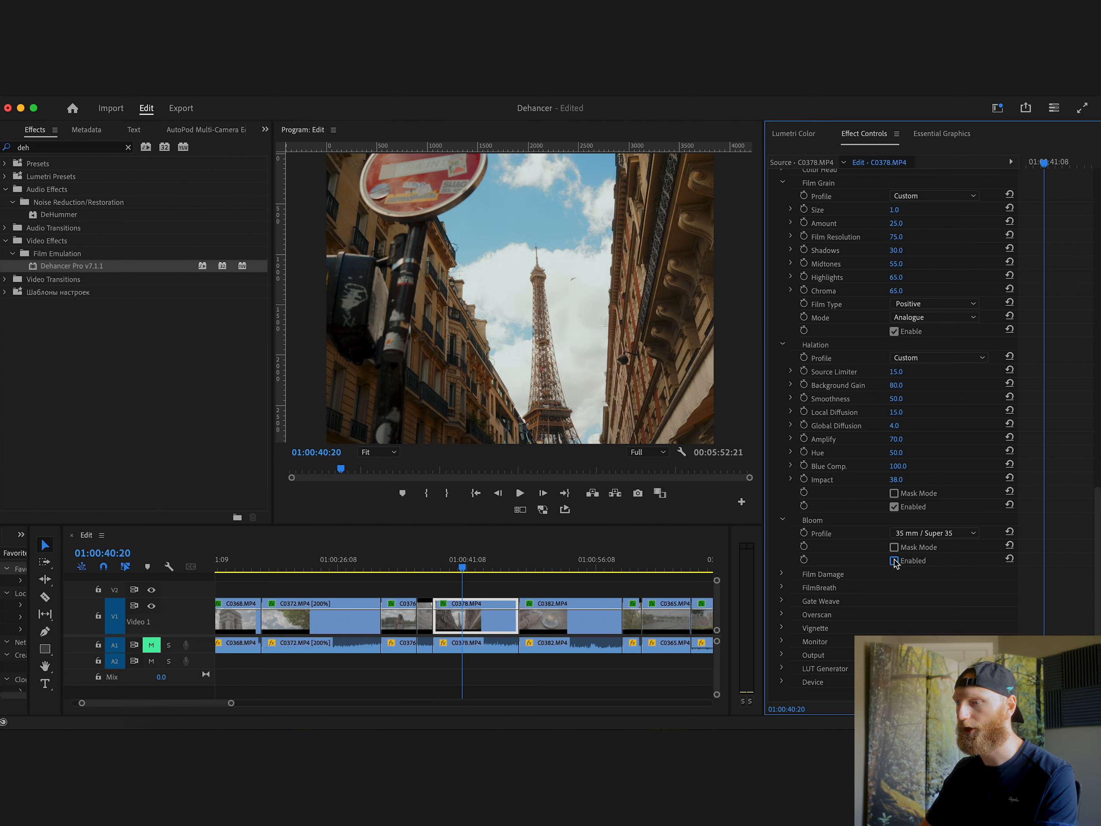
click(894, 561)
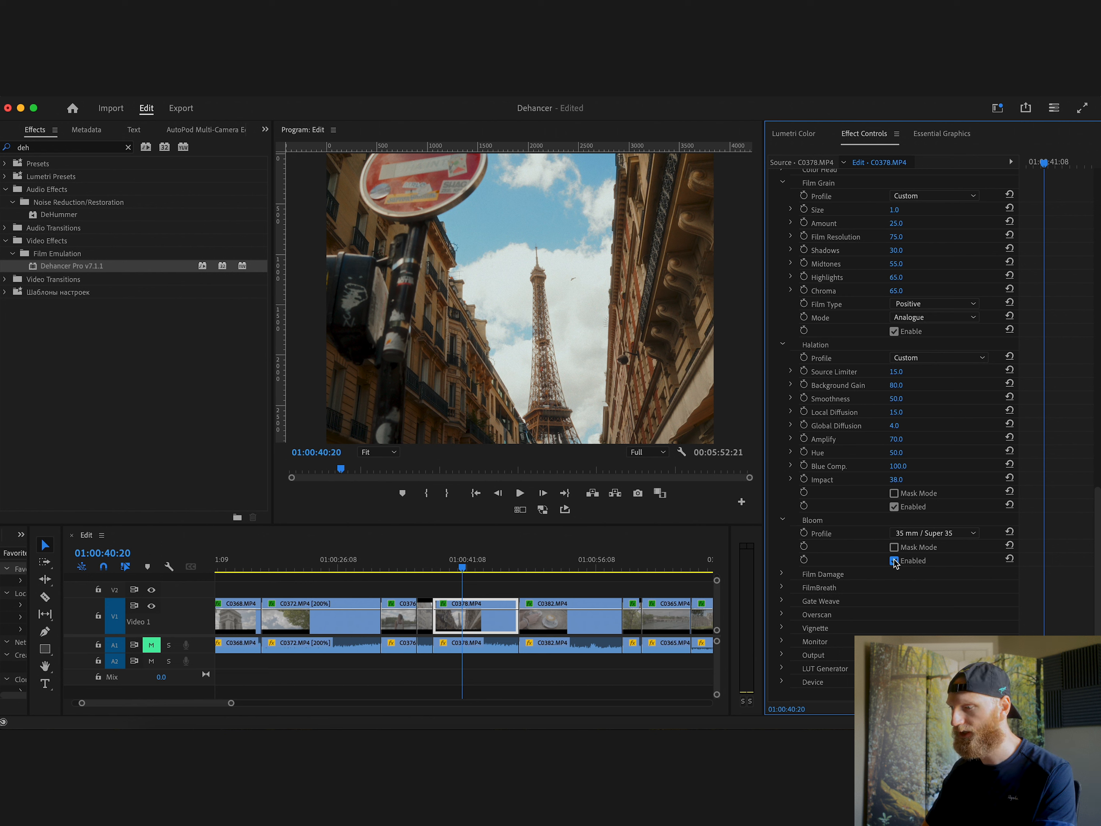
Set the Bloom profile to Custom and inspect its effect on the full-screen image
click(916, 536)
click(915, 545)
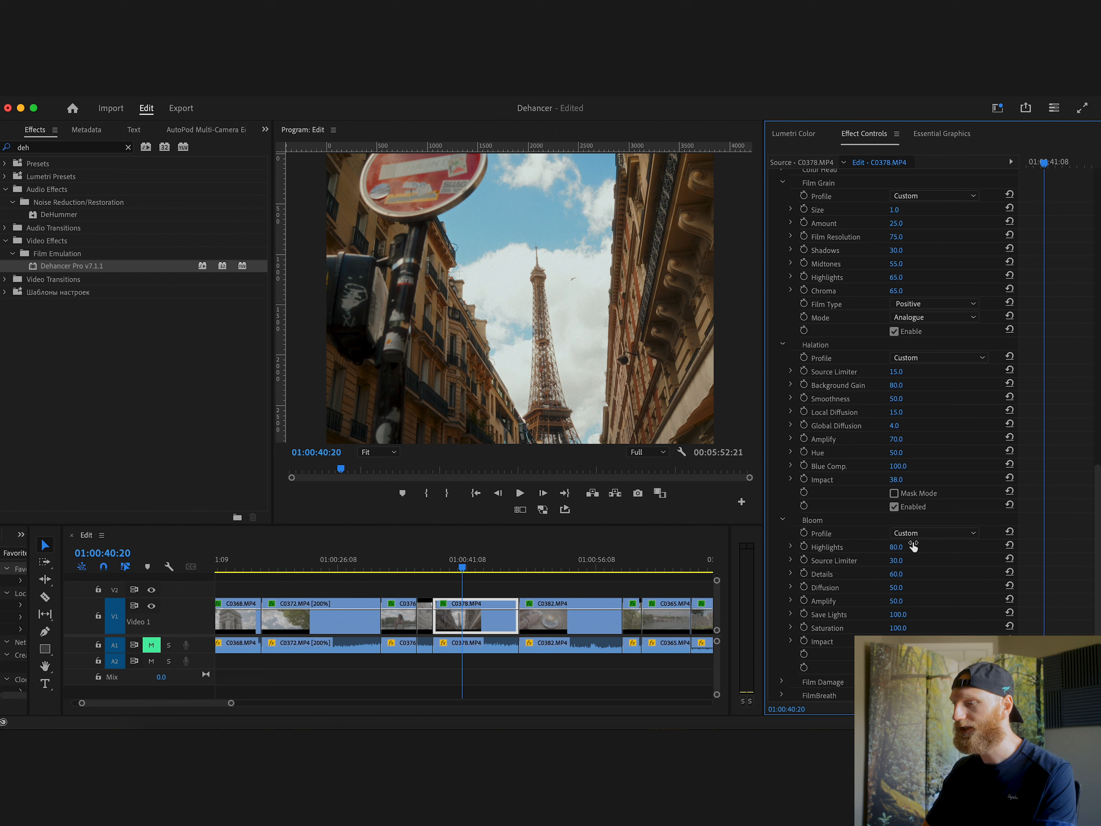
click(710, 251)
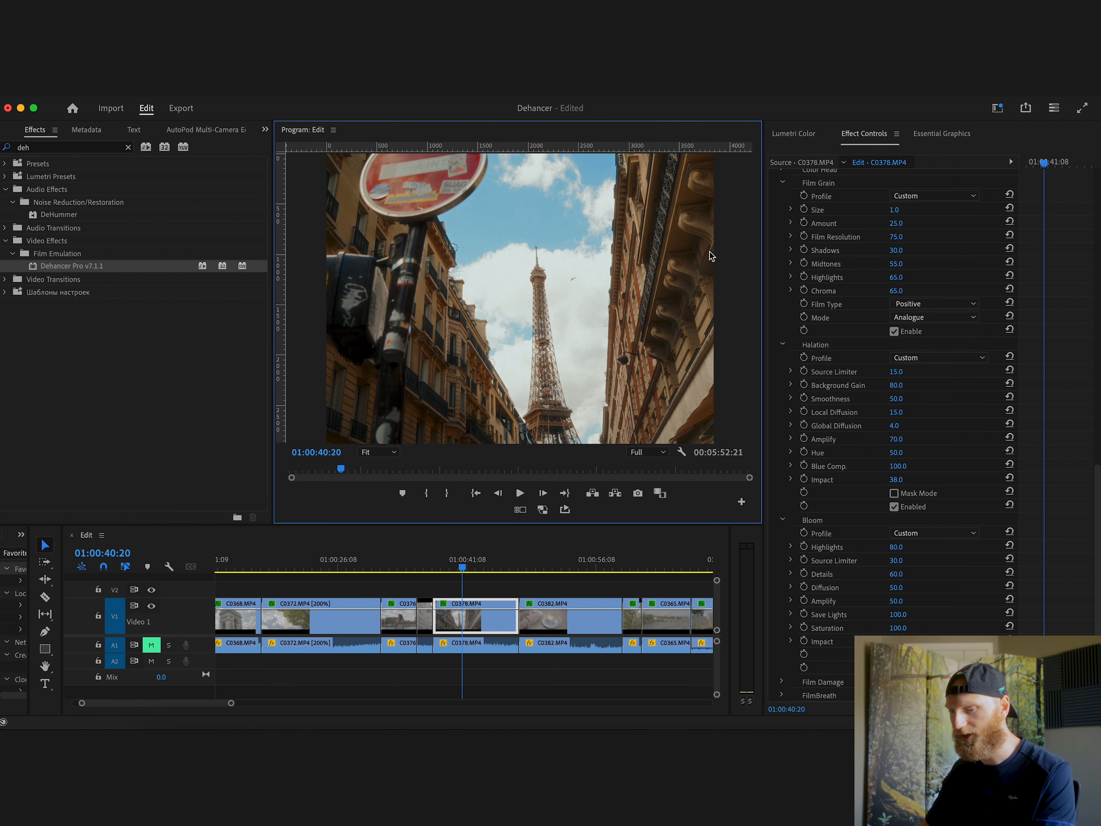
key(ctrl+grave)
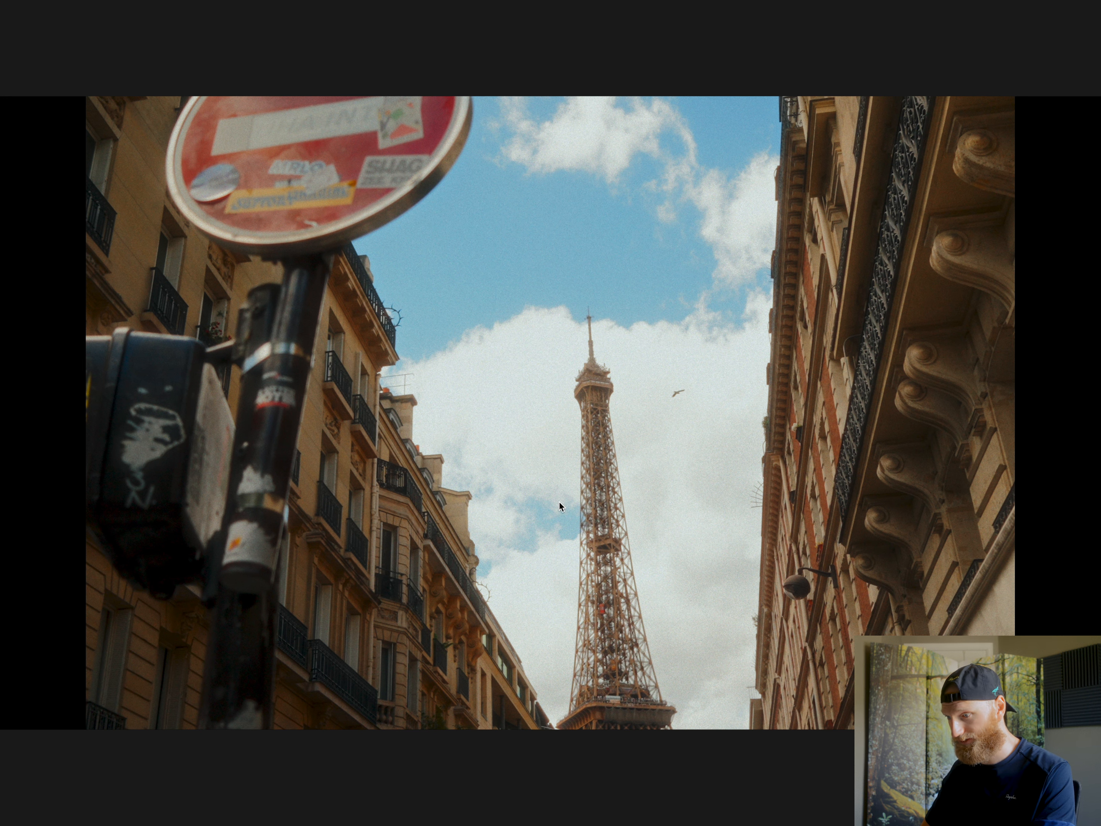
key(Escape)
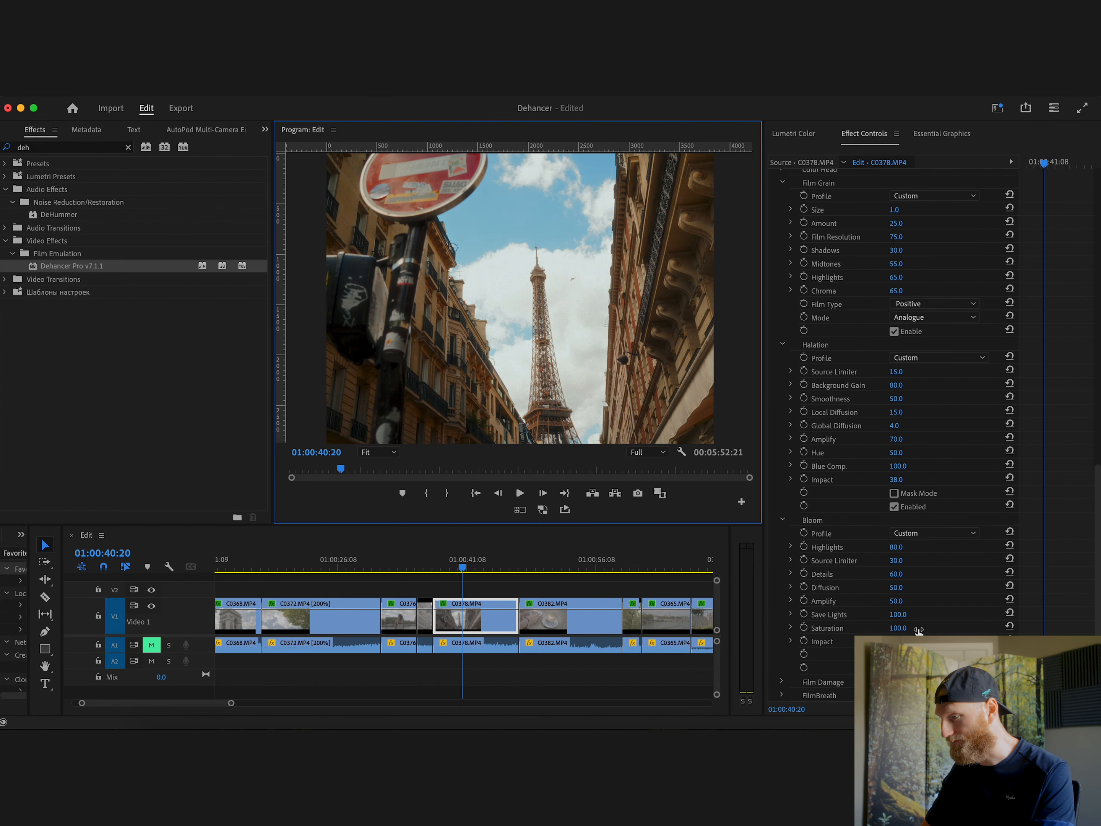
click(907, 634)
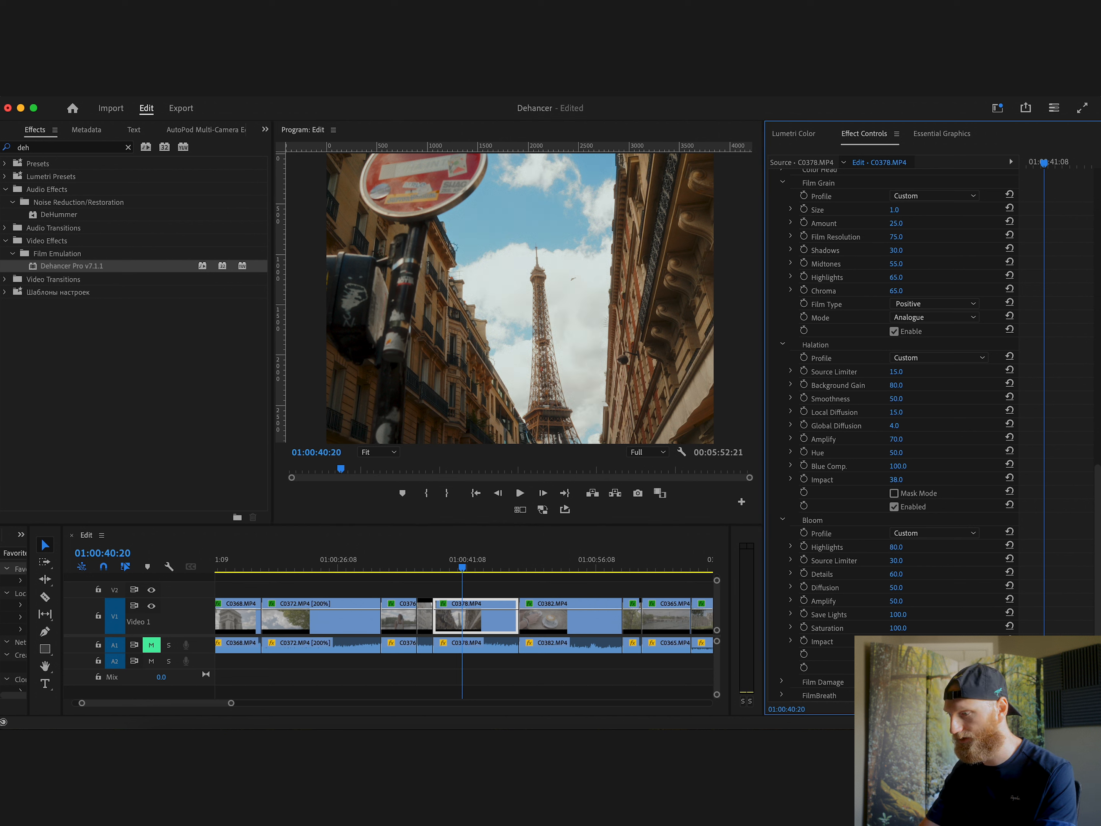
click(634, 416)
key(ctrl+grave)
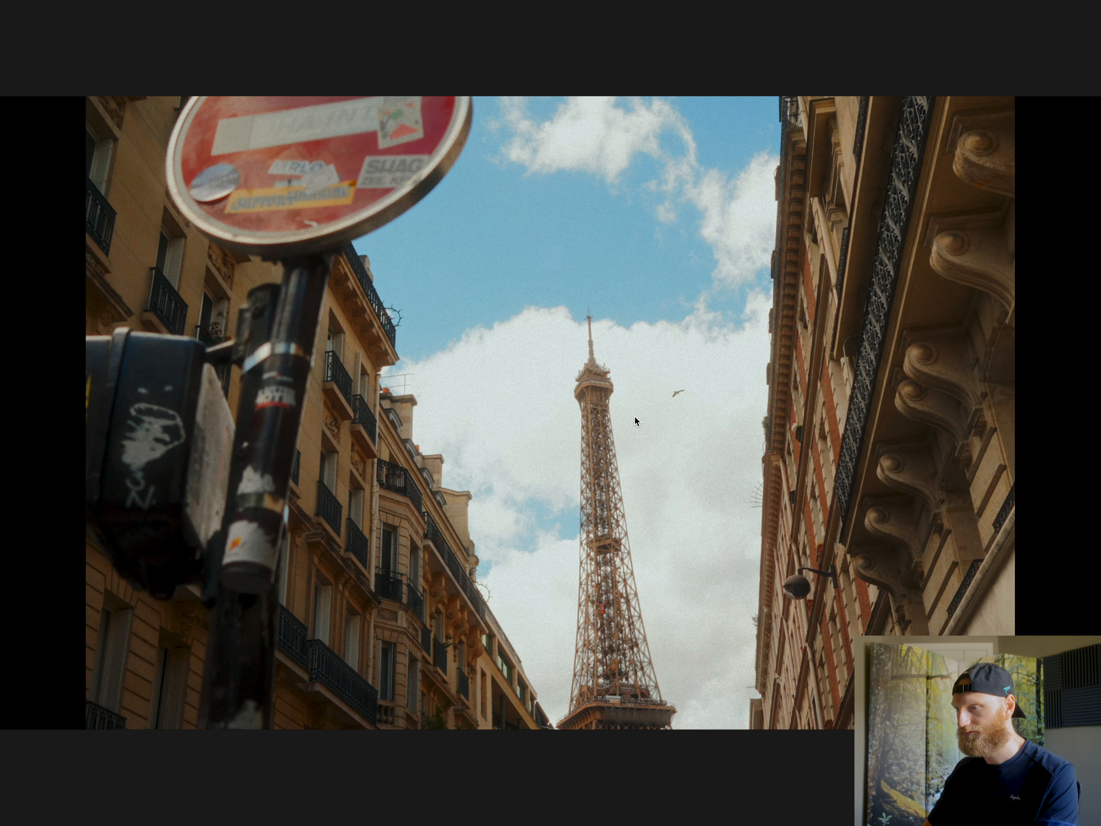
Return from full-screen view to the editing layout and park the playhead at 01:00:41:14 in C0378.MP4
key(ctrl+grave)
click(448, 566)
mouse_move(448, 567)
mouse_down()
mouse_move(492, 573)
mouse_move(468, 574)
mouse_up()
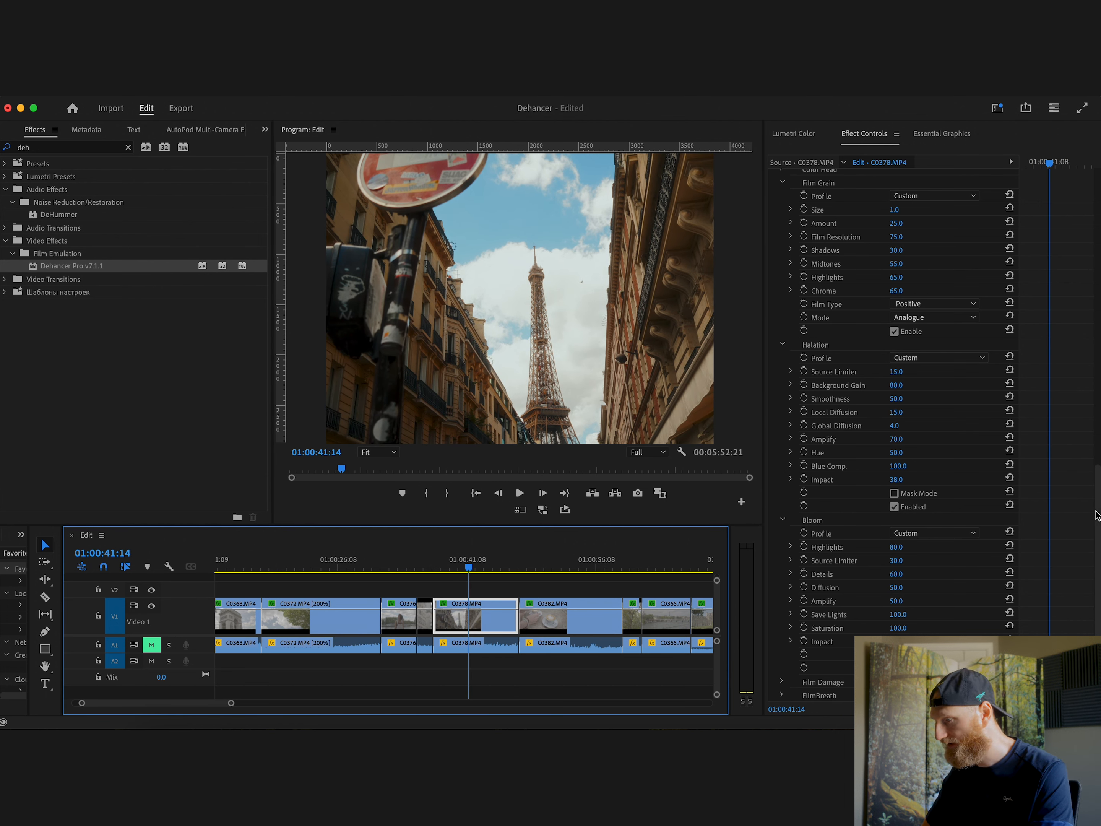
Expand Dehancer's Film Damage, FilmBreath, Gate Weave, Overscan and Vignette sections to examine their available settings
drag(1097, 523, 1096, 576)
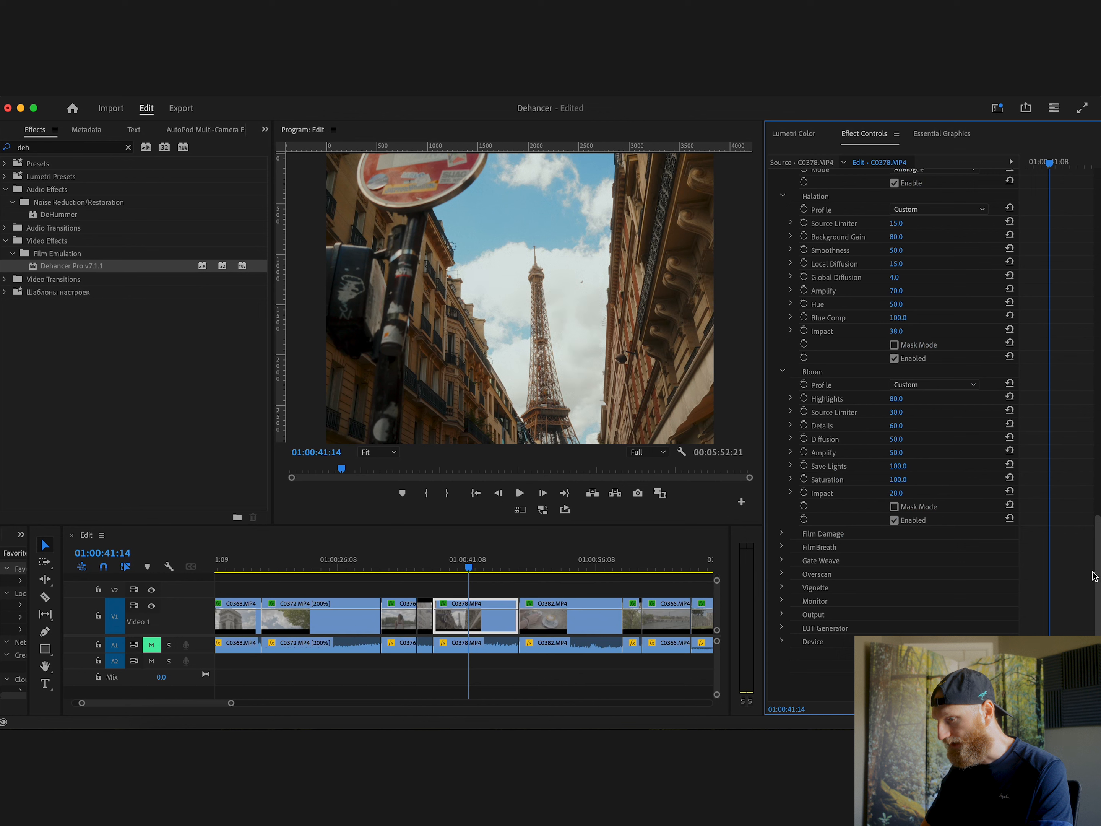
click(782, 534)
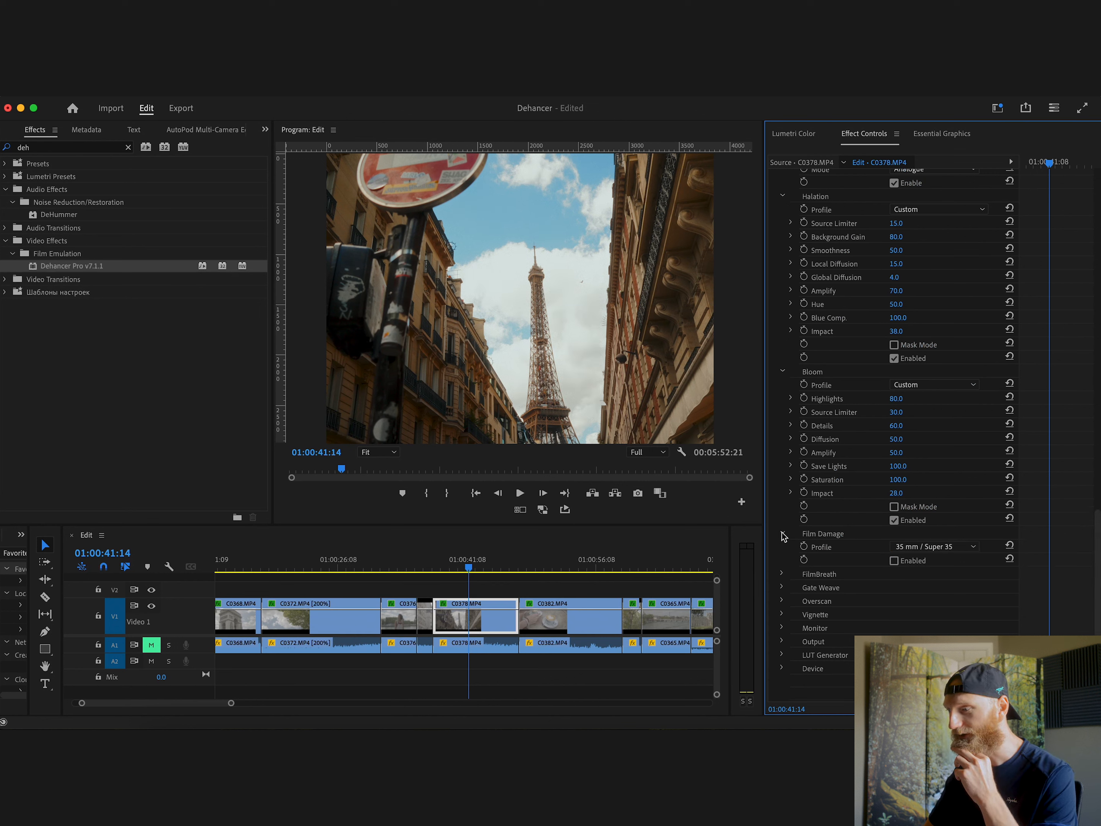
click(781, 574)
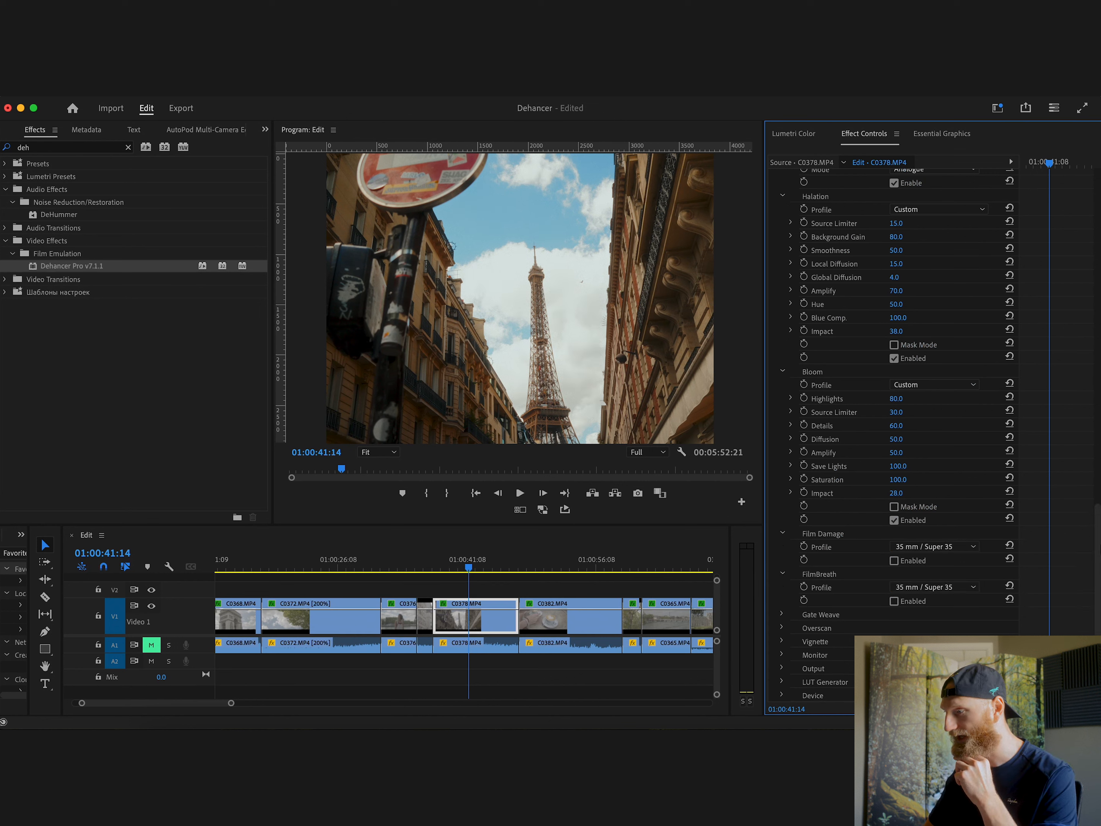
scroll(890, 400, up, 10)
scroll(987, 622, down, 10)
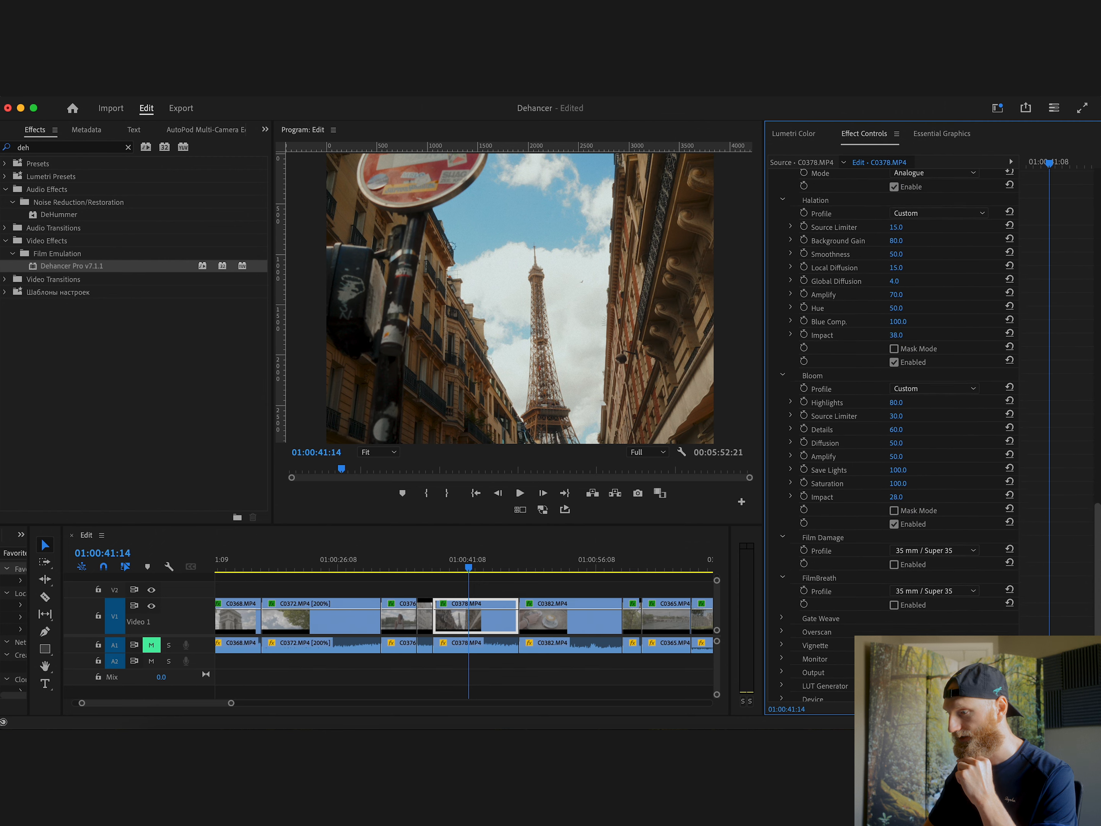
click(782, 562)
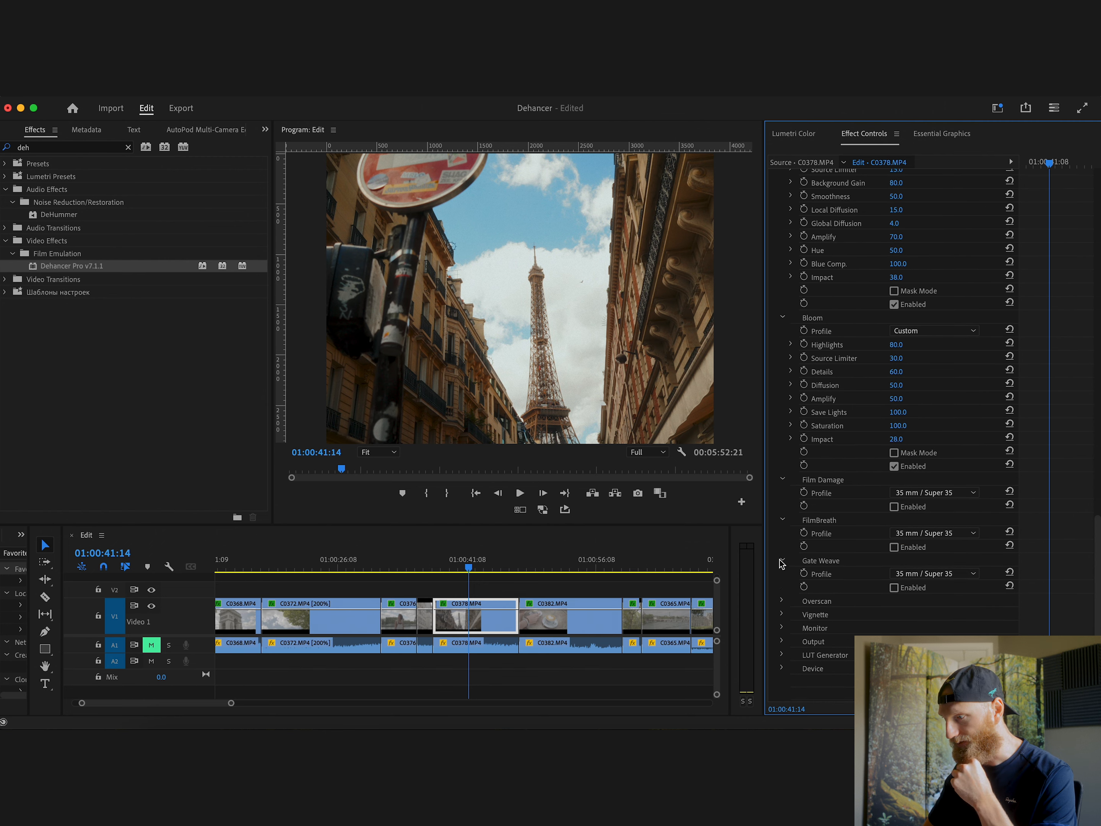
click(782, 601)
scroll(1099, 544, down, 3)
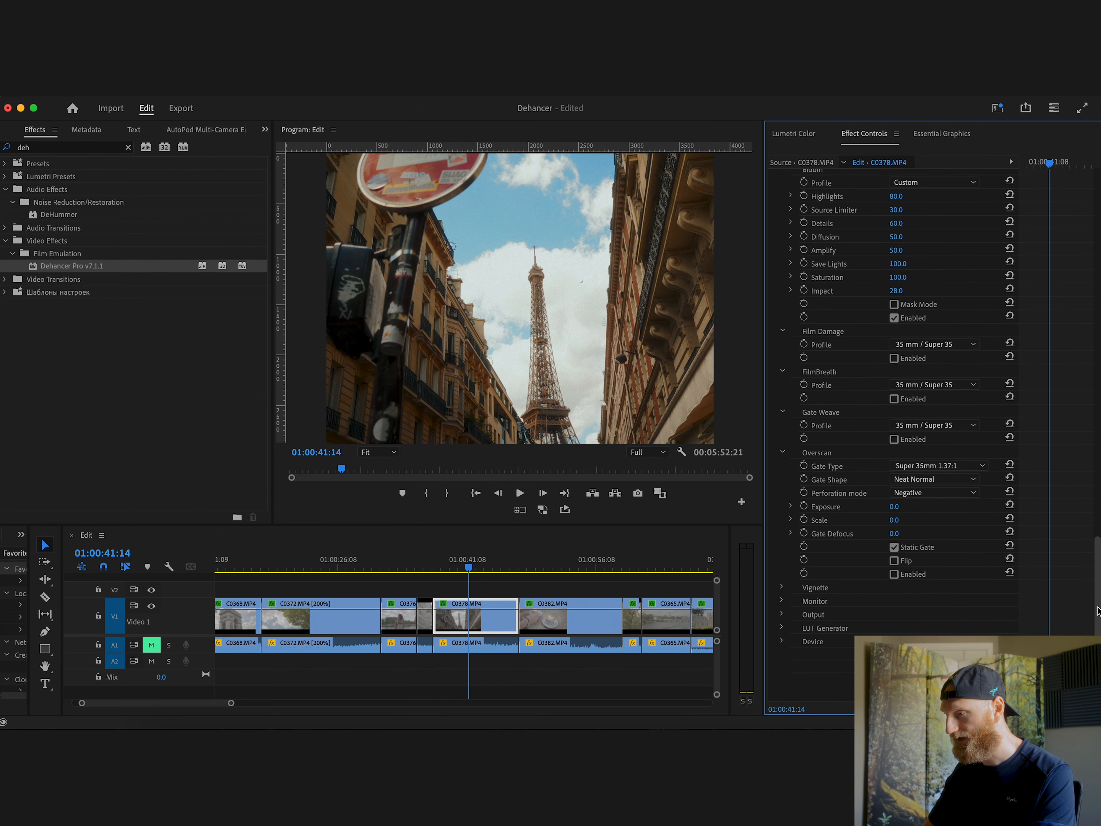
click(783, 589)
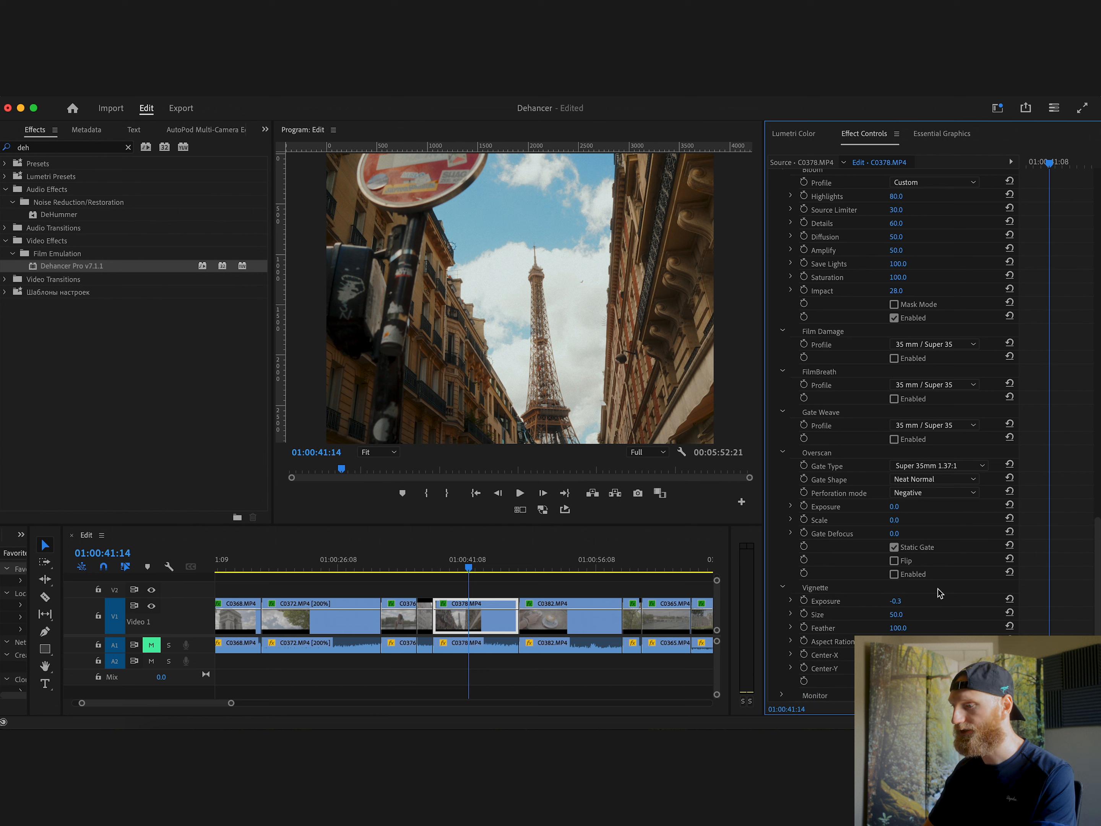
scroll(1099, 620, down, 2)
Compare the clip several times with and without the whole Dehancer Pro effect and leave the effect enabled
drag(1100, 620, 1095, 464)
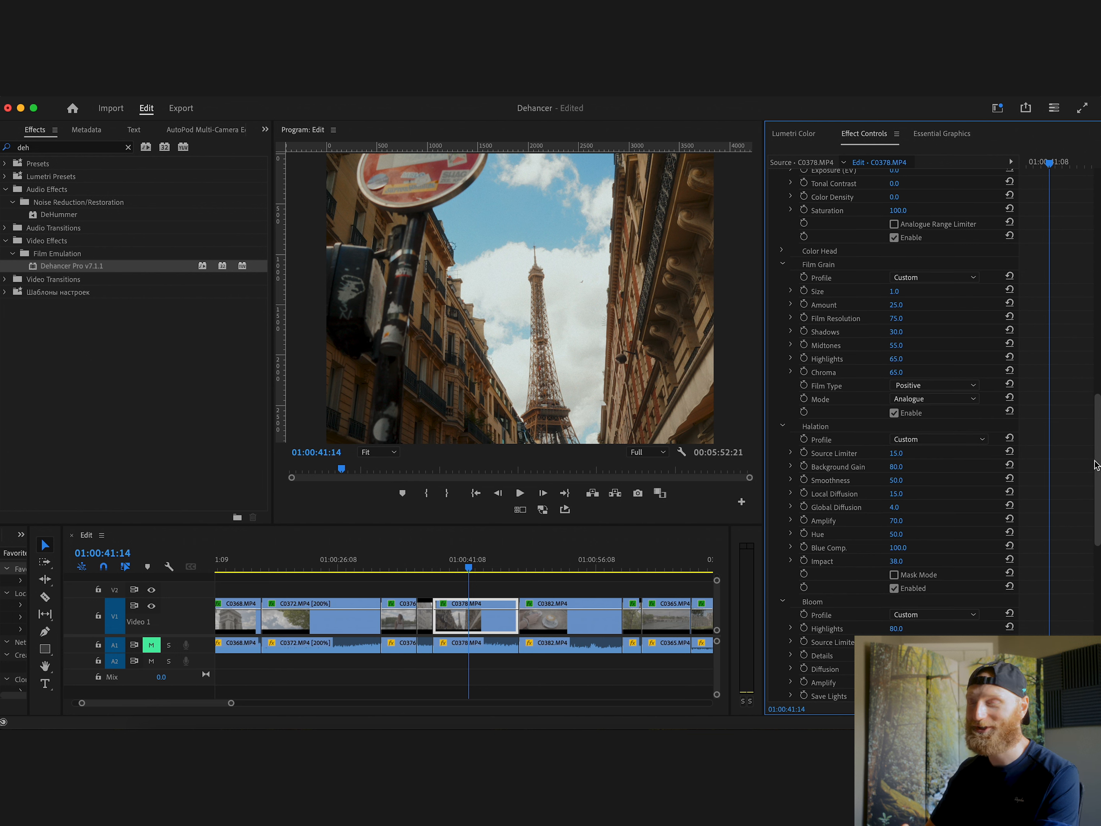
drag(1095, 464, 1095, 440)
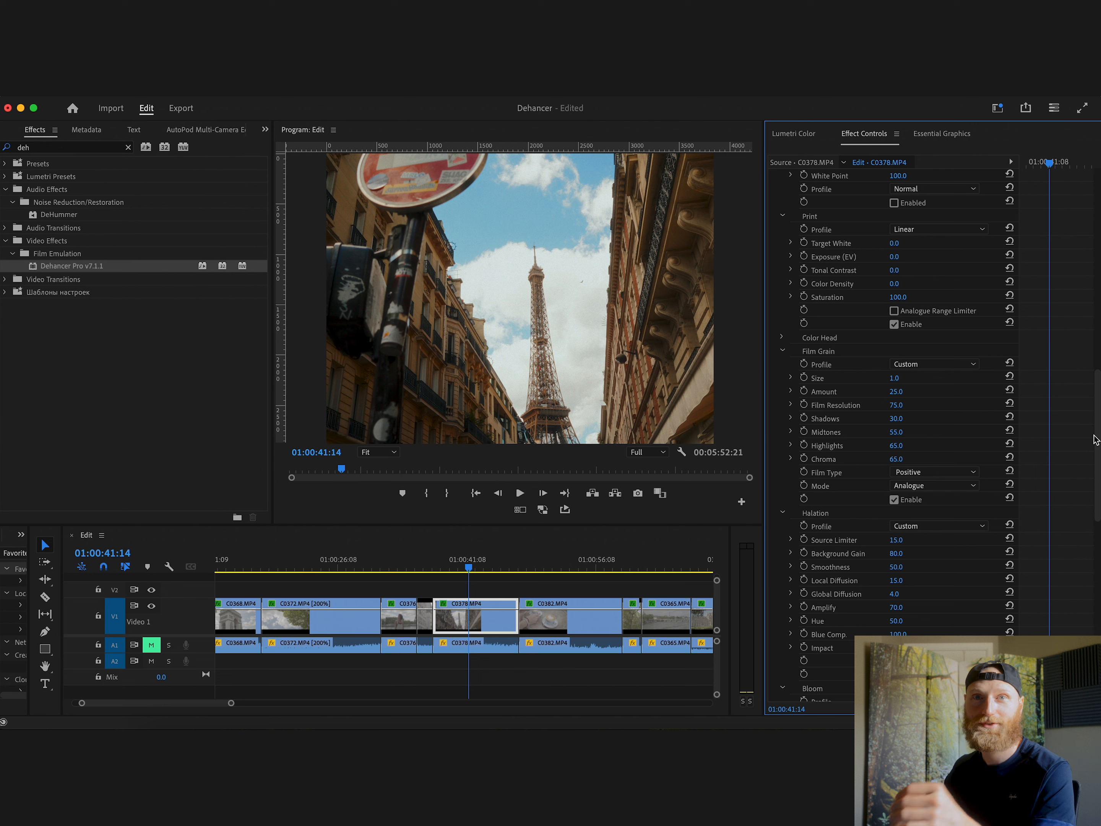
drag(1099, 443, 1099, 320)
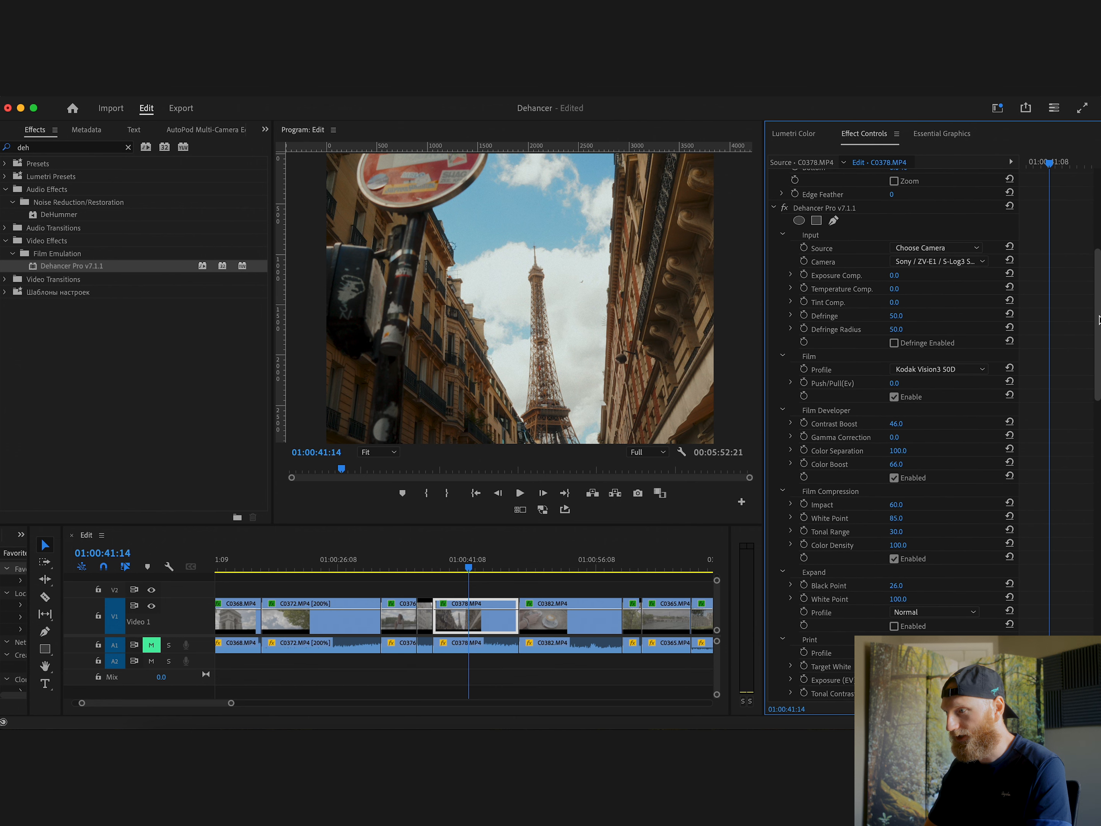
click(784, 207)
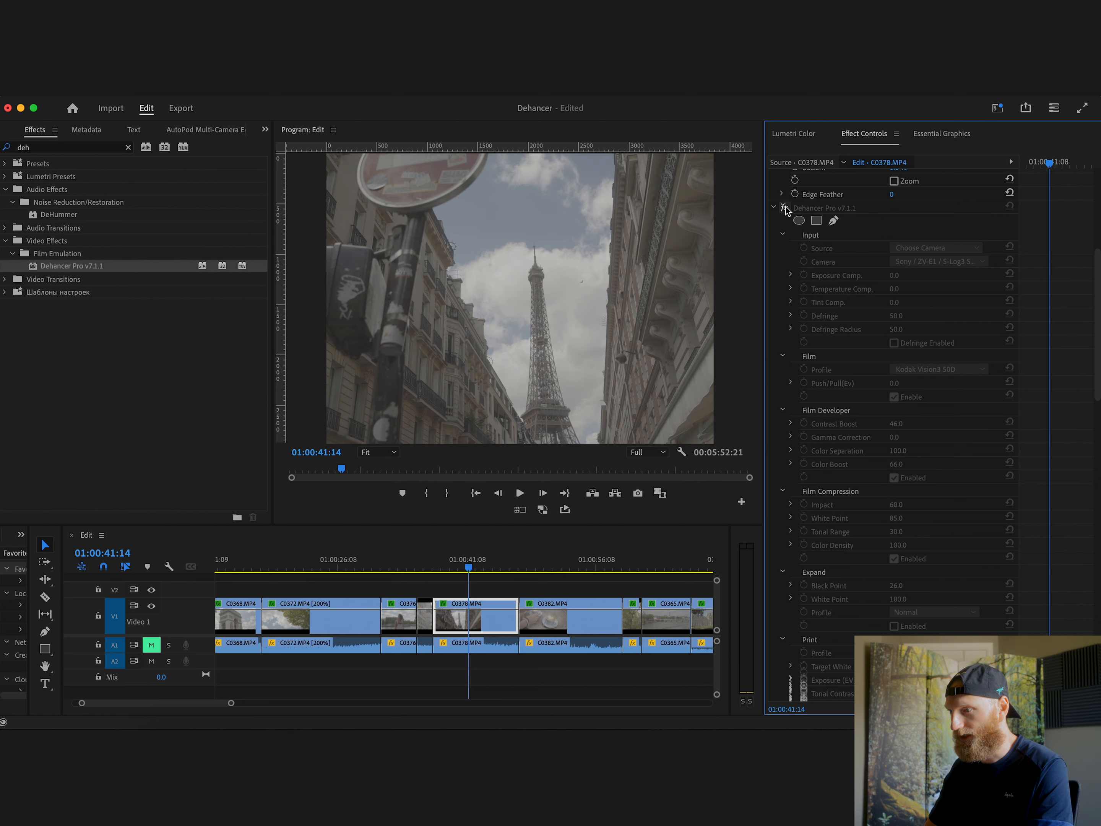
click(784, 208)
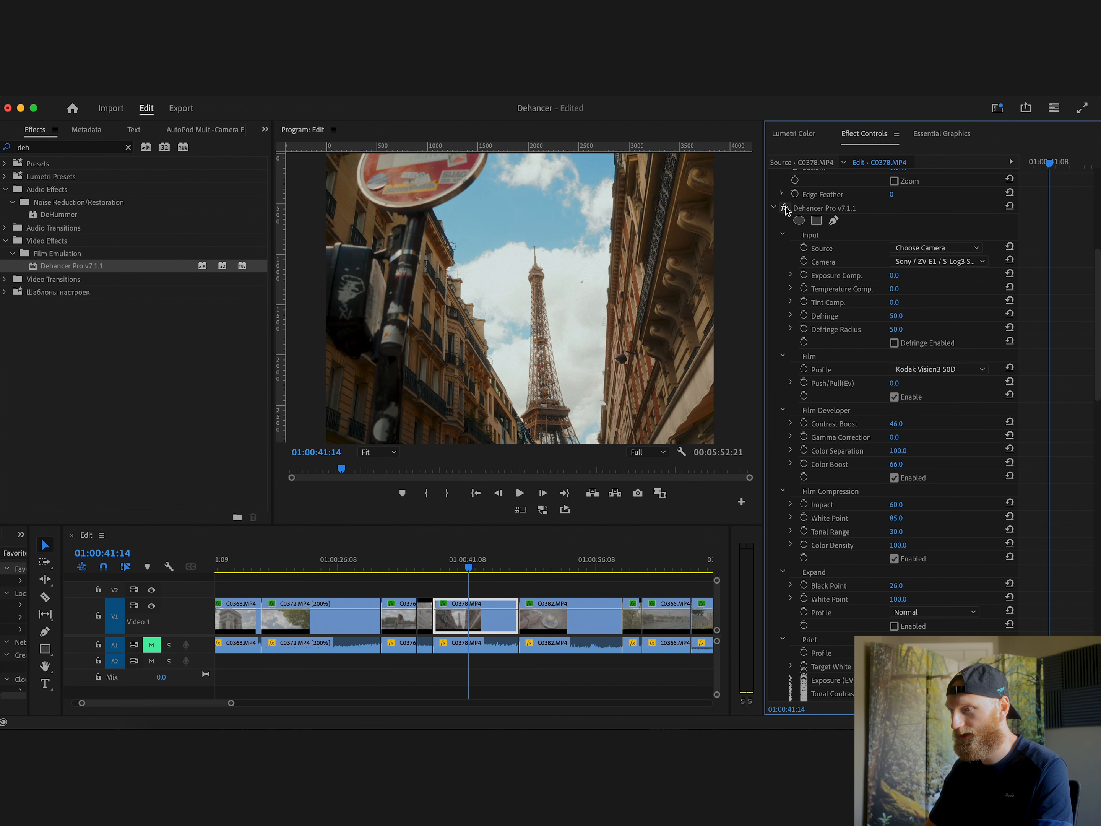
click(784, 208)
click(783, 207)
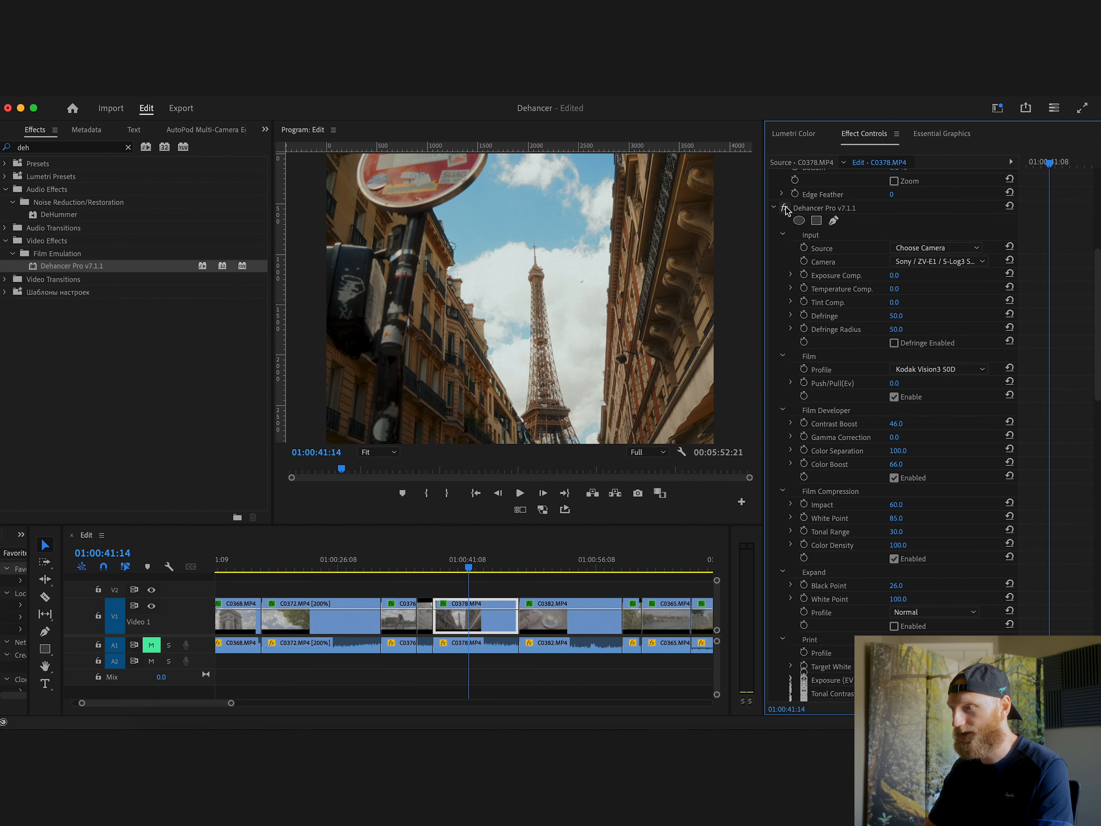
click(784, 208)
click(784, 207)
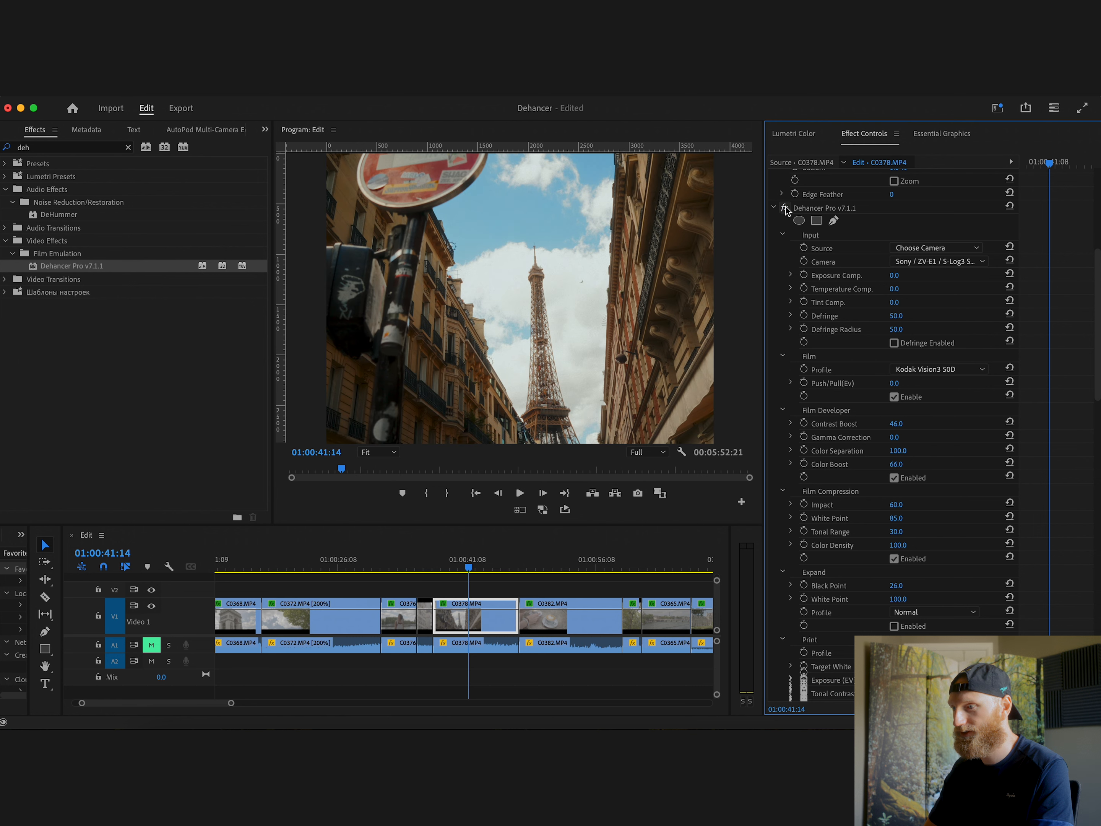
click(784, 207)
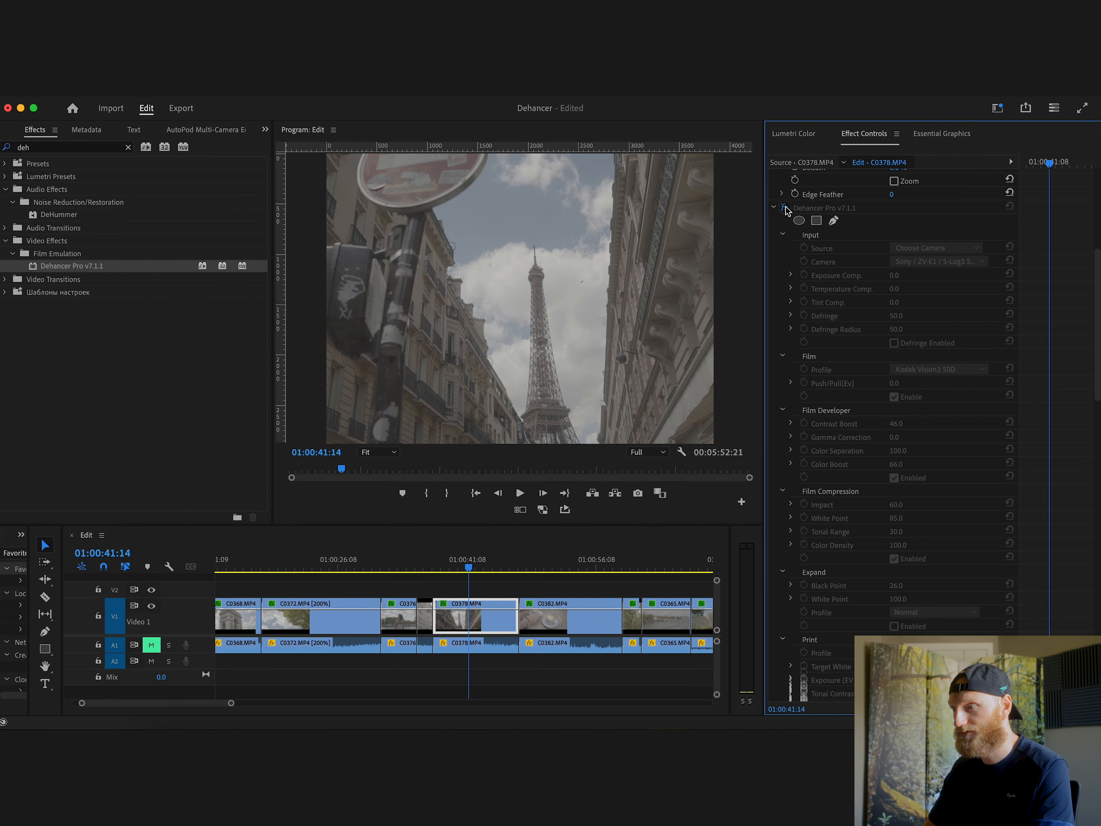
click(784, 208)
click(784, 208)
click(784, 208)
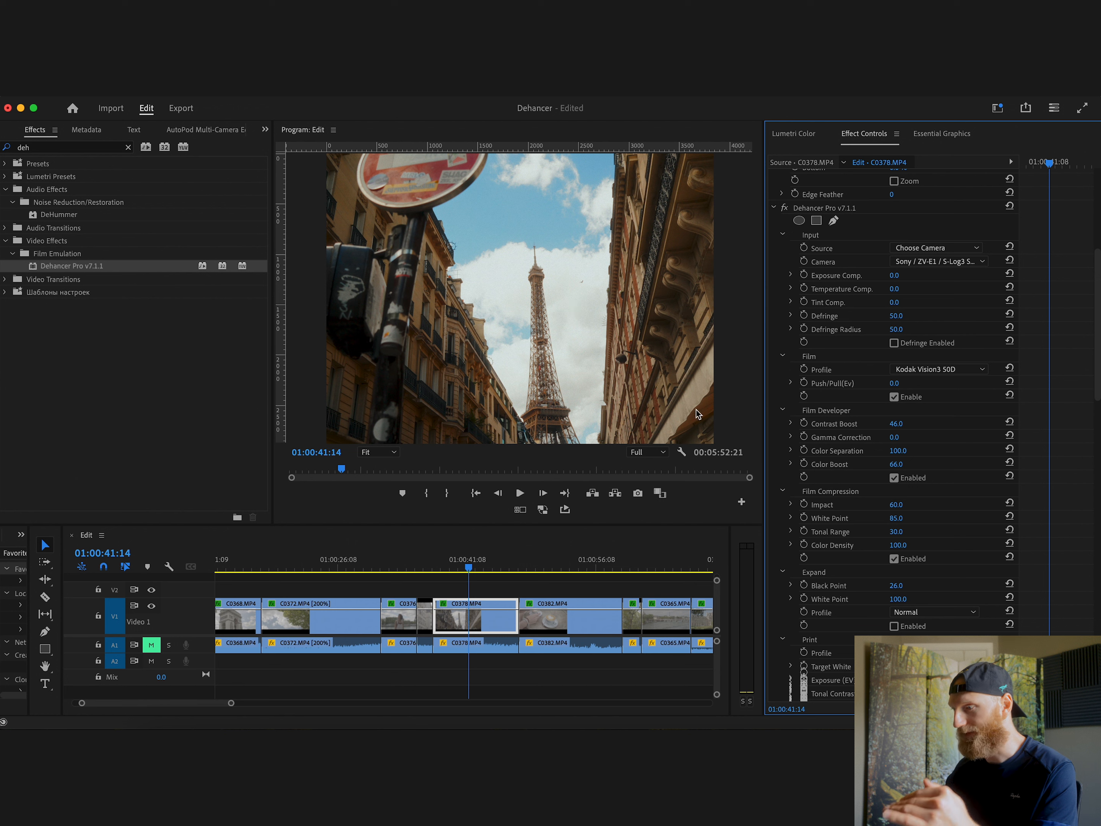
Set the Film Compression White Point to 84
scroll(889, 424, down, 10)
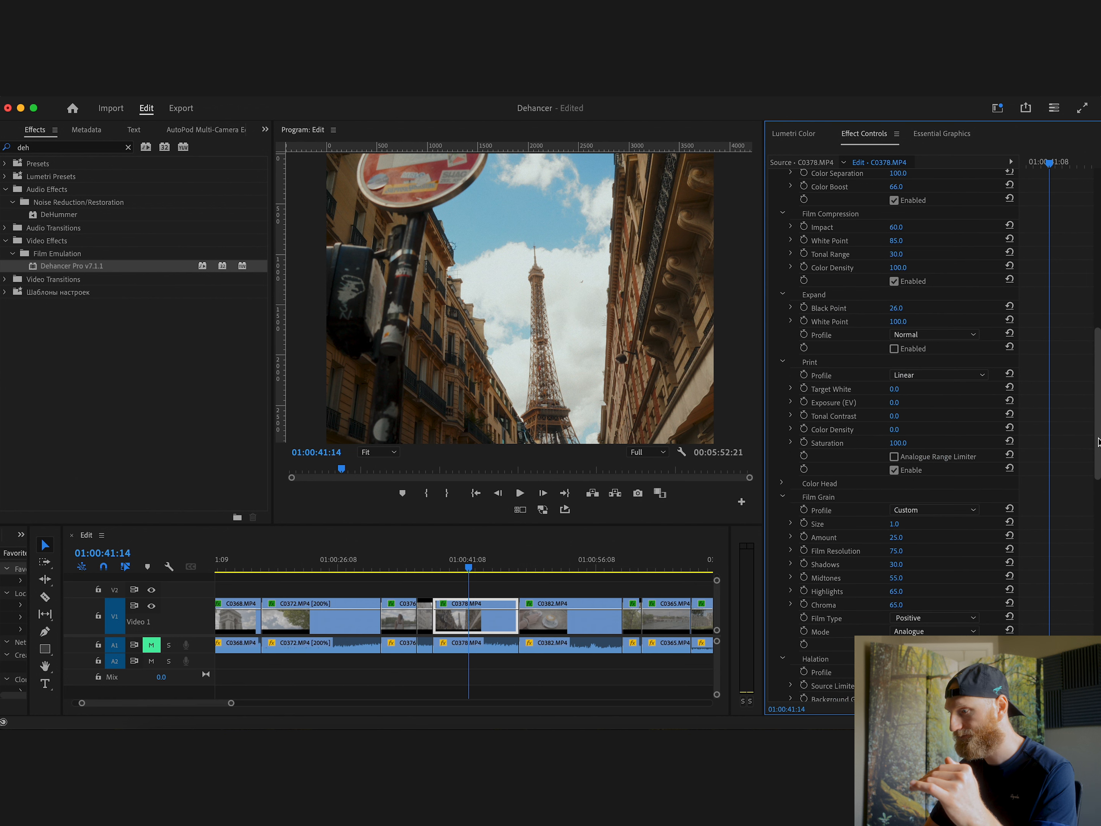
scroll(896, 400, up, 3)
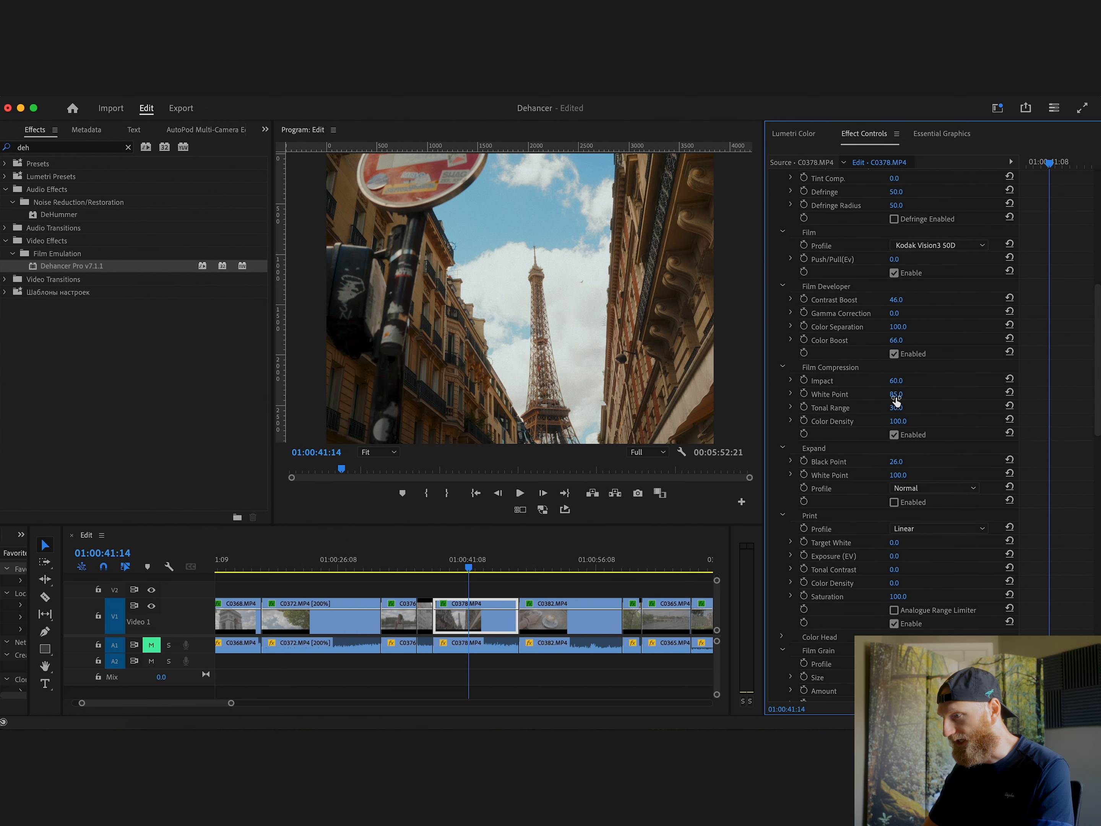
drag(896, 395, 899, 395)
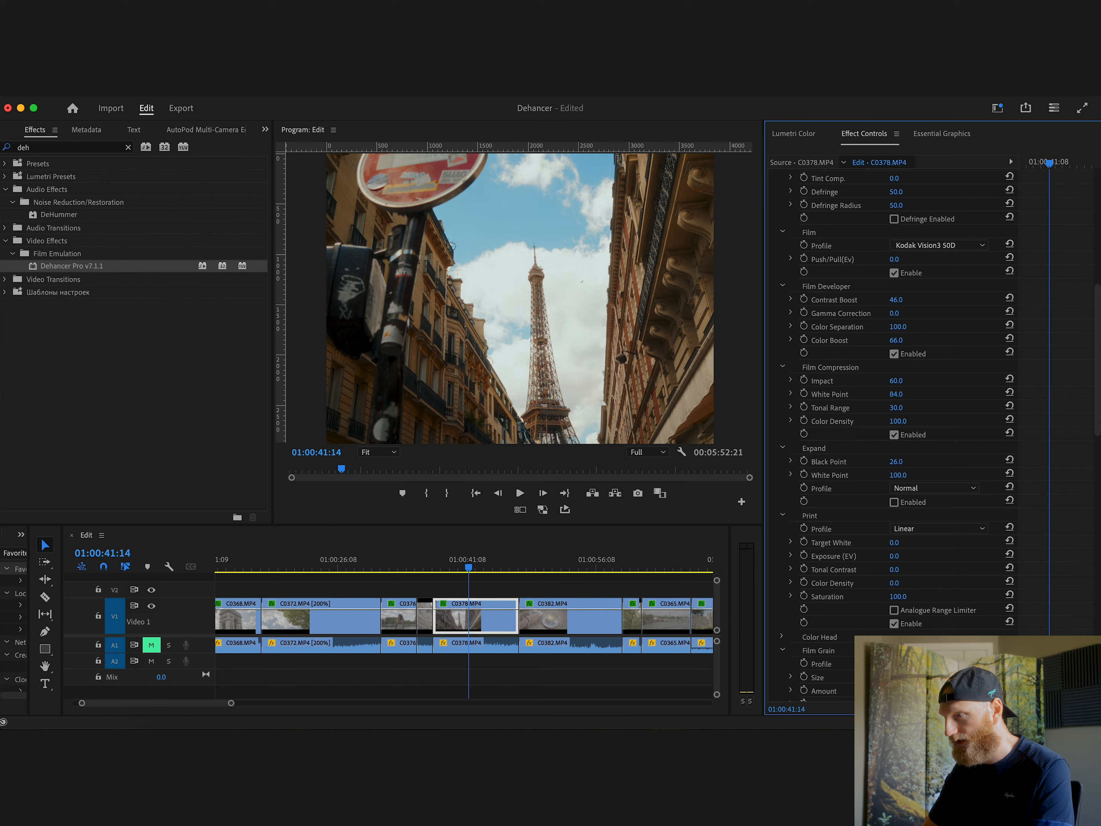
Set the Film Developer Color Boost to 83
drag(1097, 345, 1097, 313)
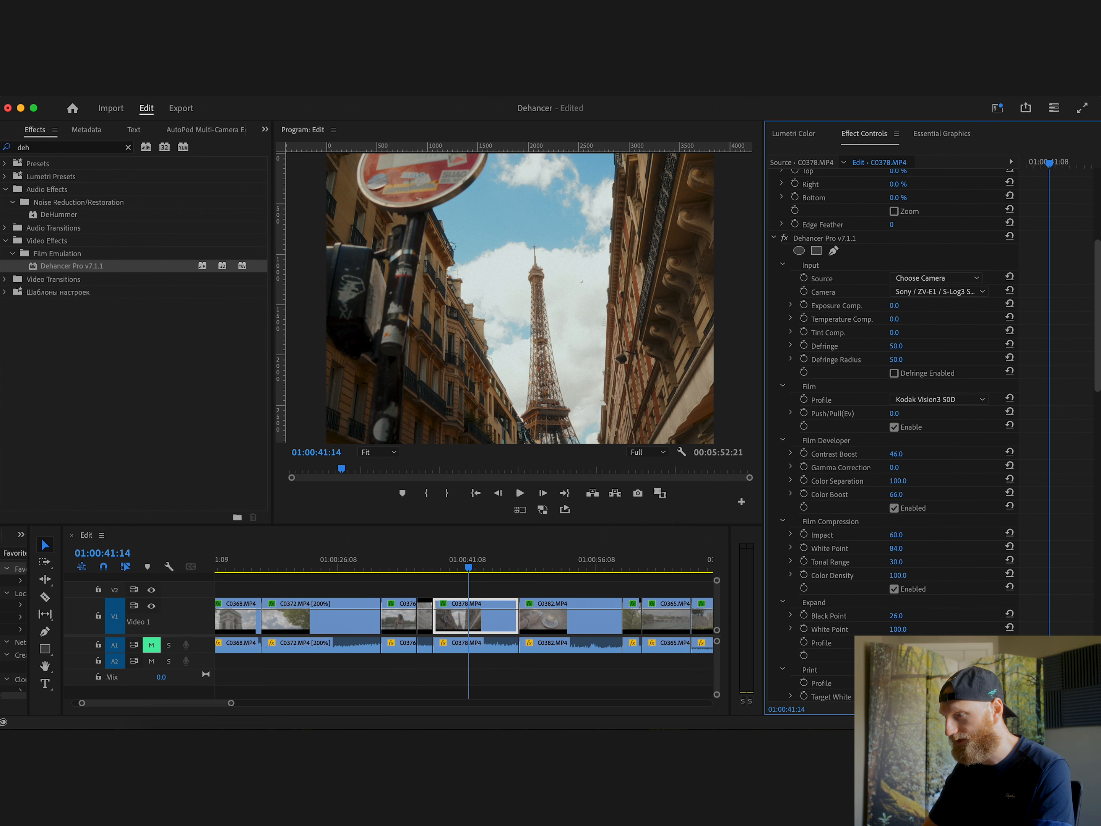
drag(1098, 313, 1097, 327)
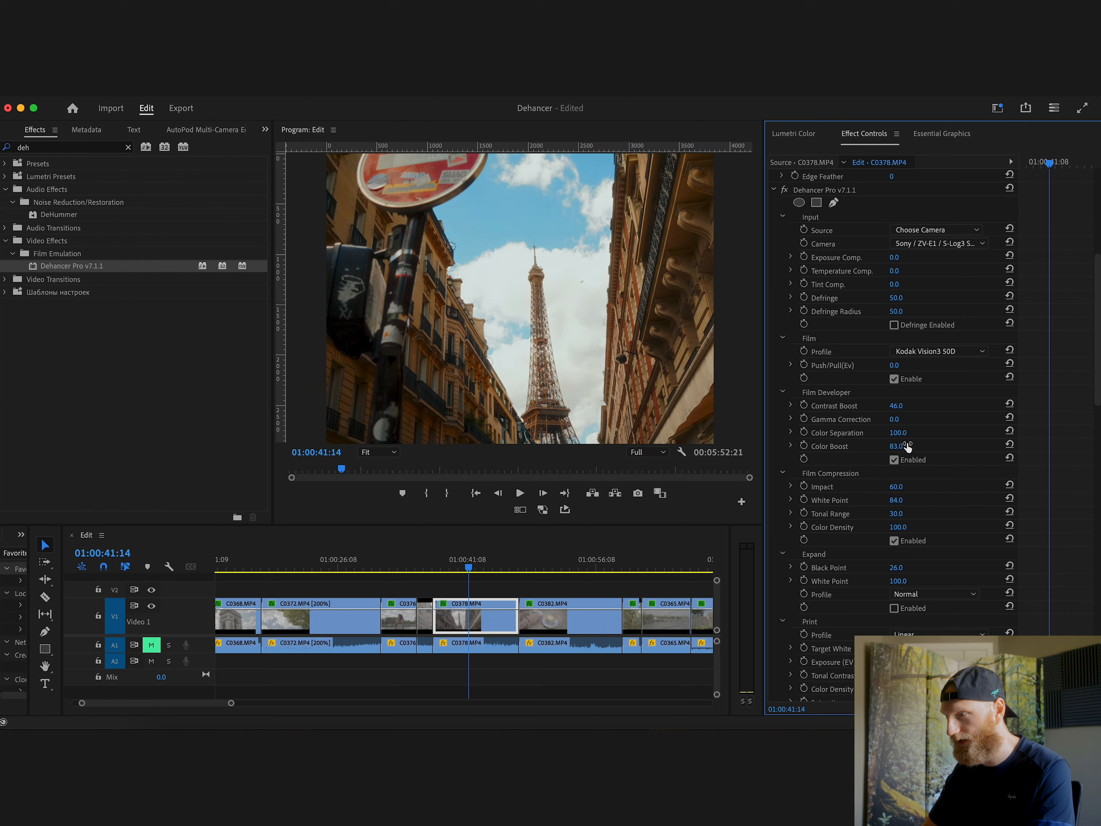
Cool the clip by setting the Dehancer Input Temperature Comp. to -12
drag(1097, 390, 1098, 357)
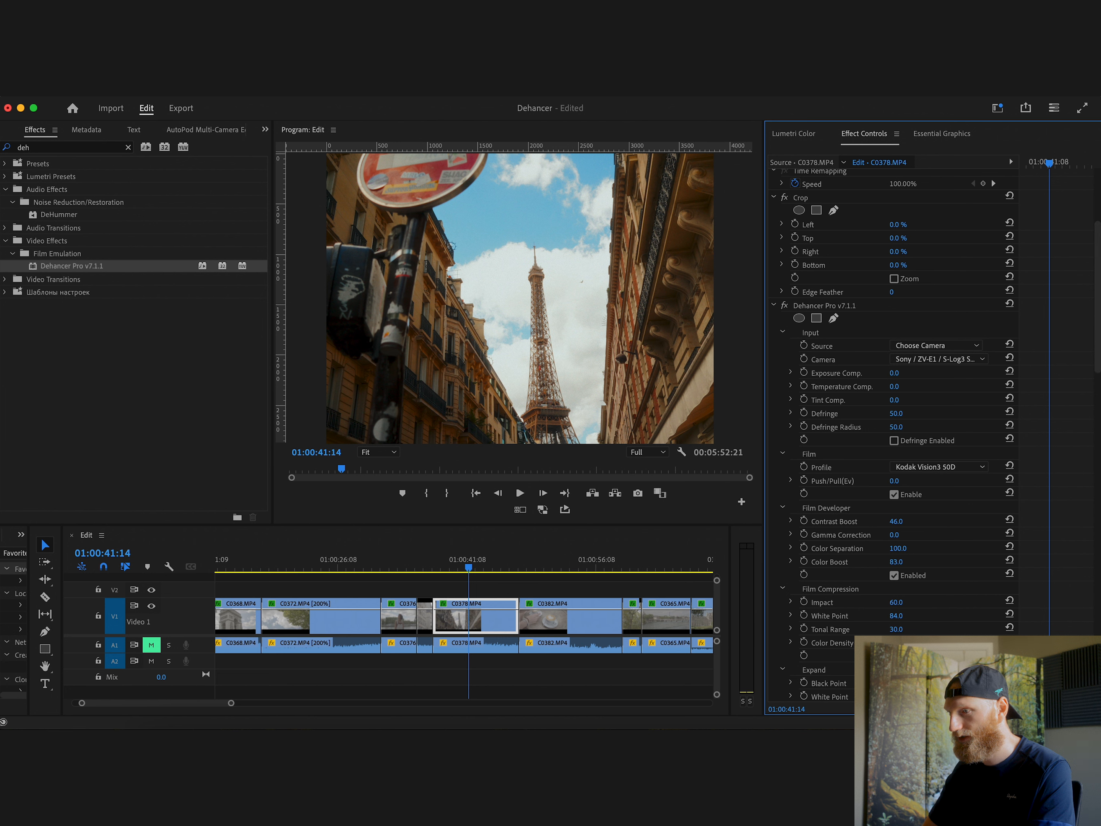
drag(894, 387, 868, 386)
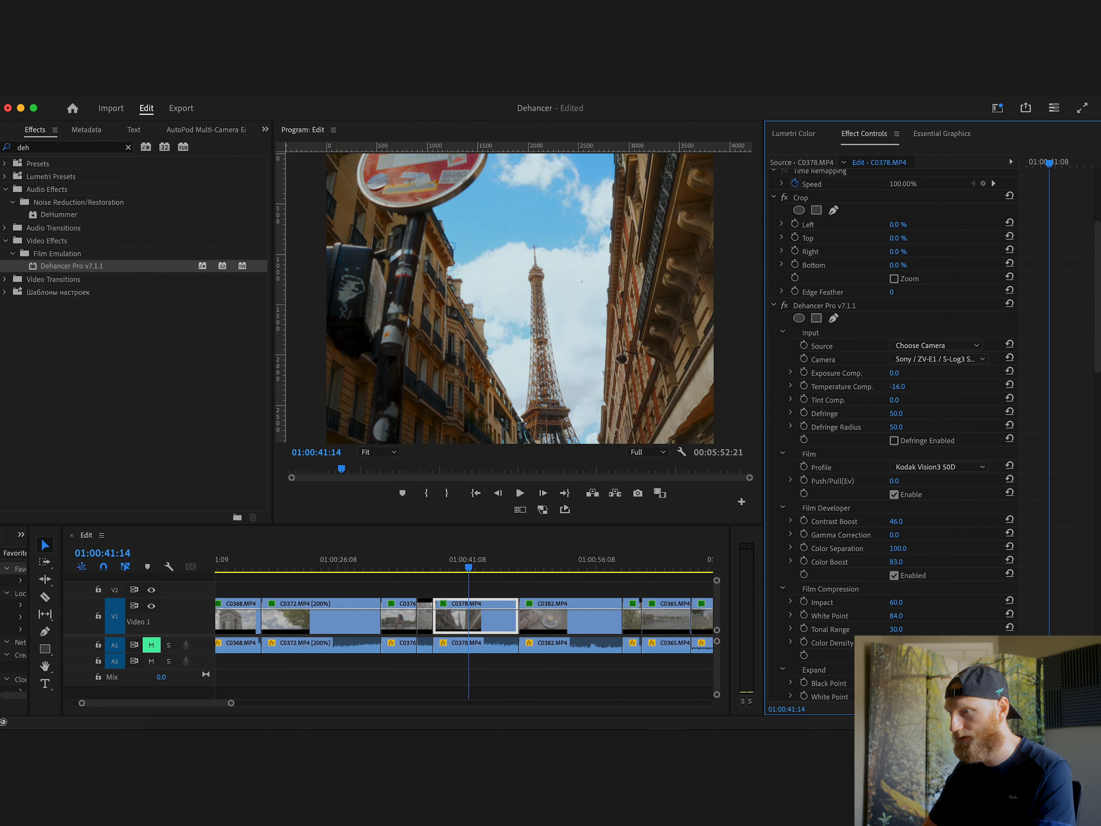
click(906, 387)
text(-12)
key(Return)
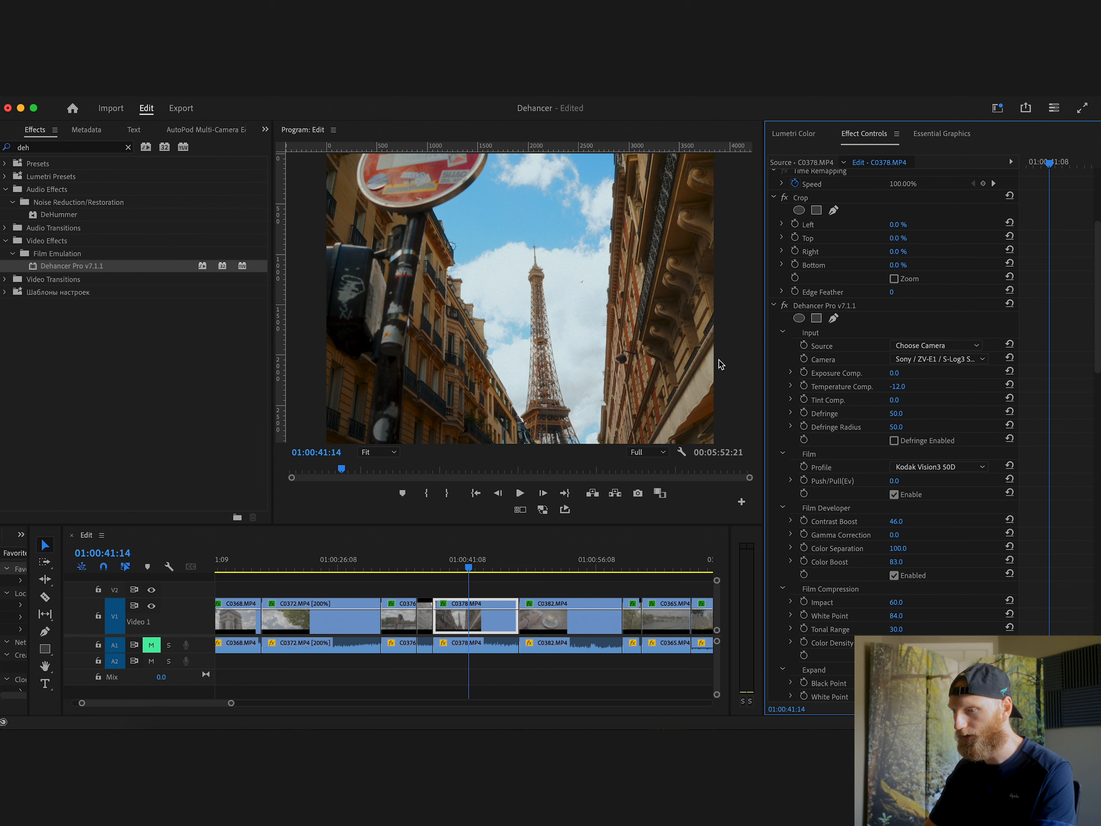
Play the graded clip in full-screen view from its beginning at 01:00:38:00, and return to the editing layout
drag(468, 568, 442, 570)
click(314, 371)
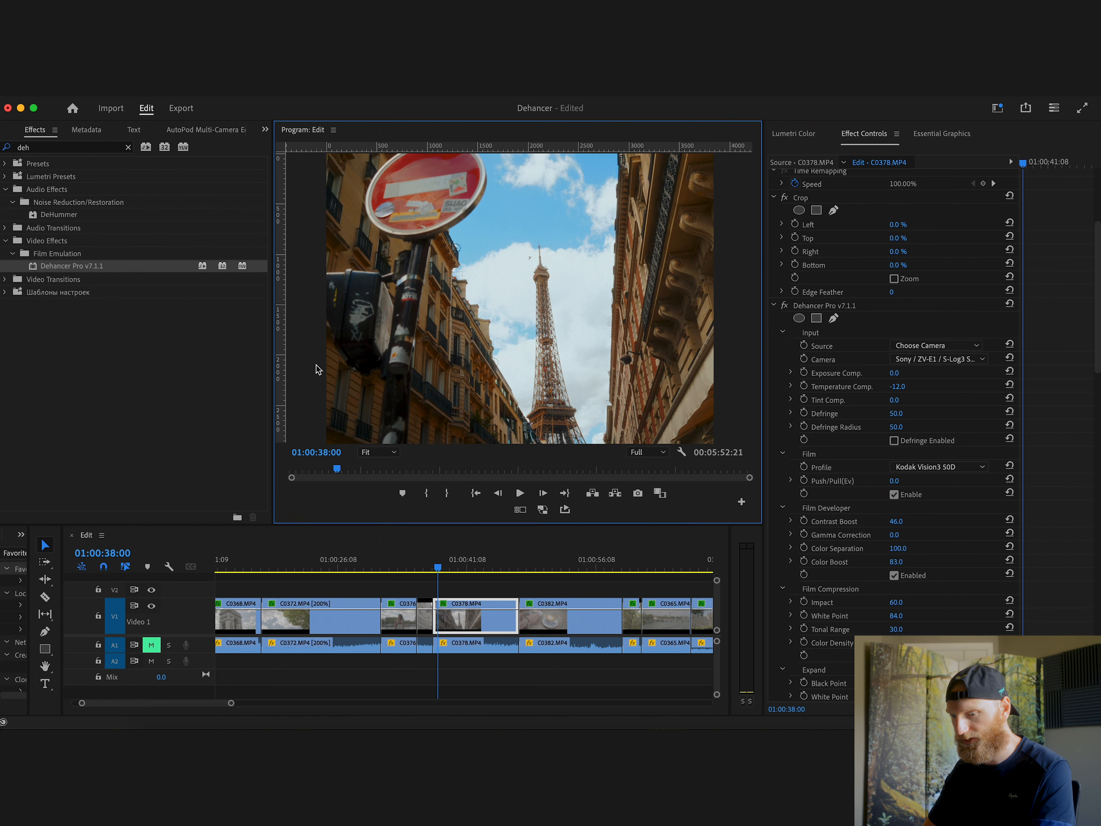
key(ctrl+grave)
key(space)
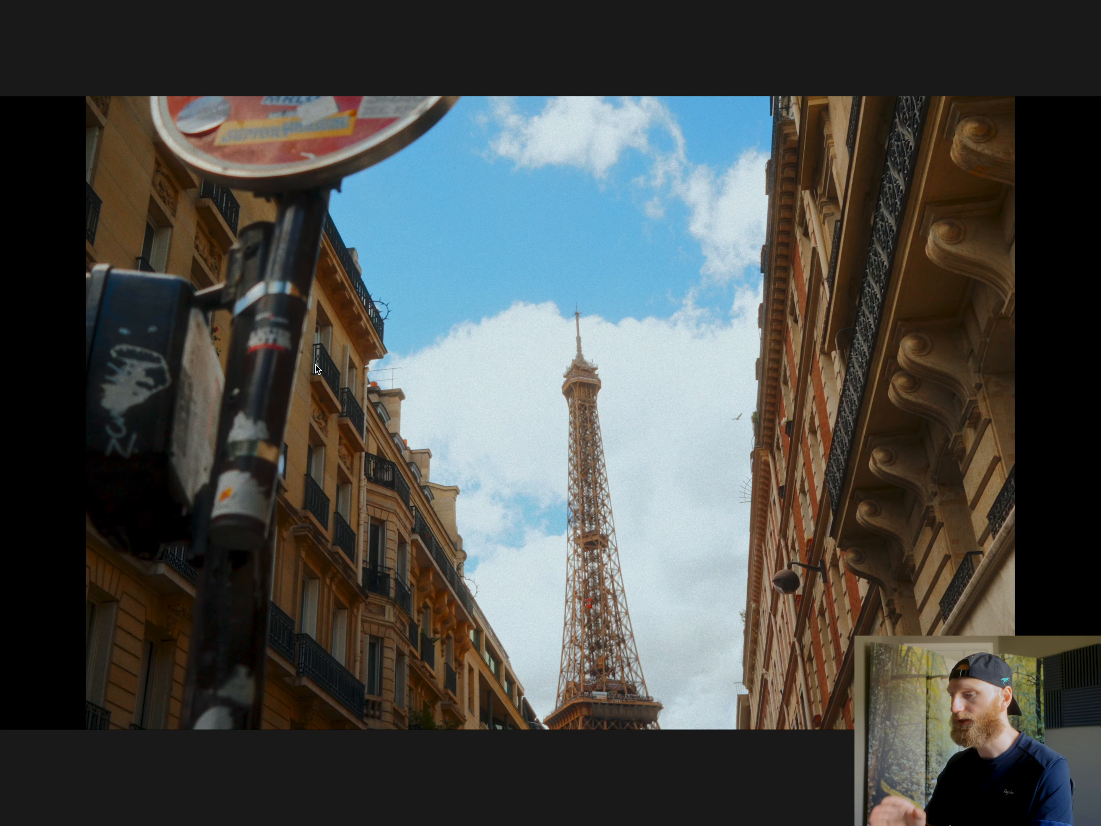
key(Escape)
Move the playhead back to 01:00:38:14 and review the clip's playback in full-screen view again
drag(482, 569, 453, 571)
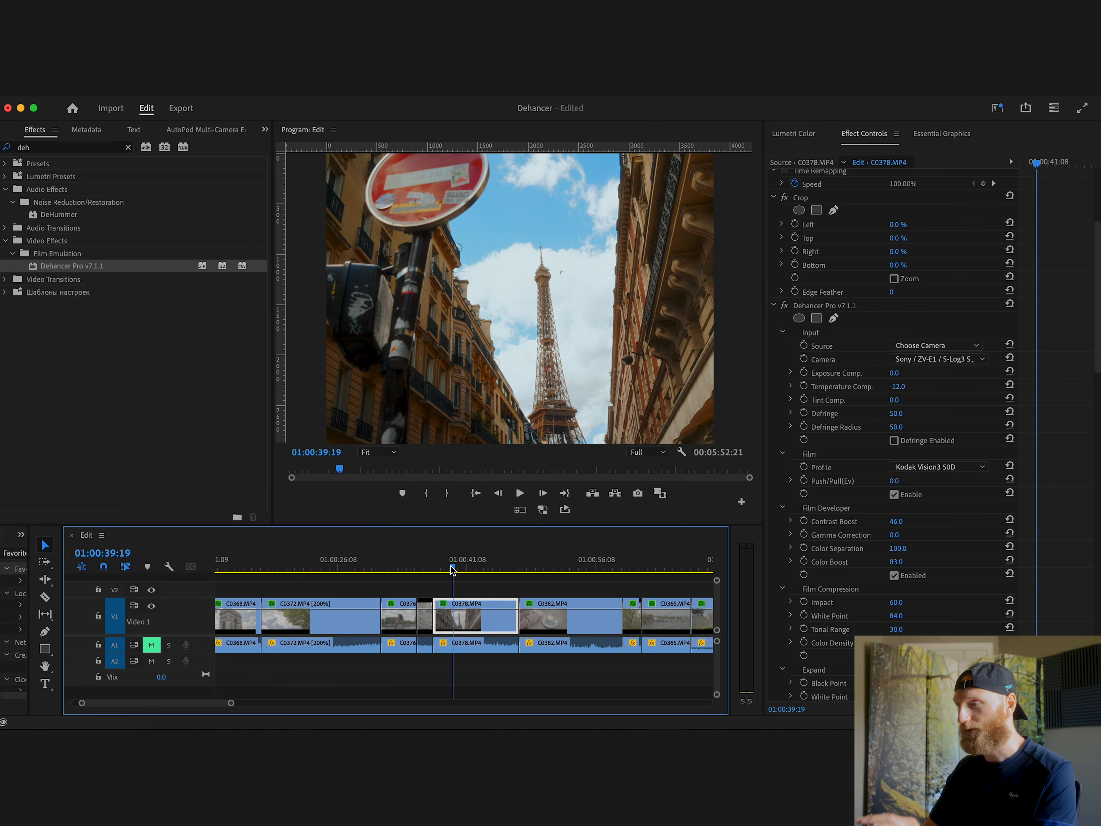
drag(452, 570, 442, 569)
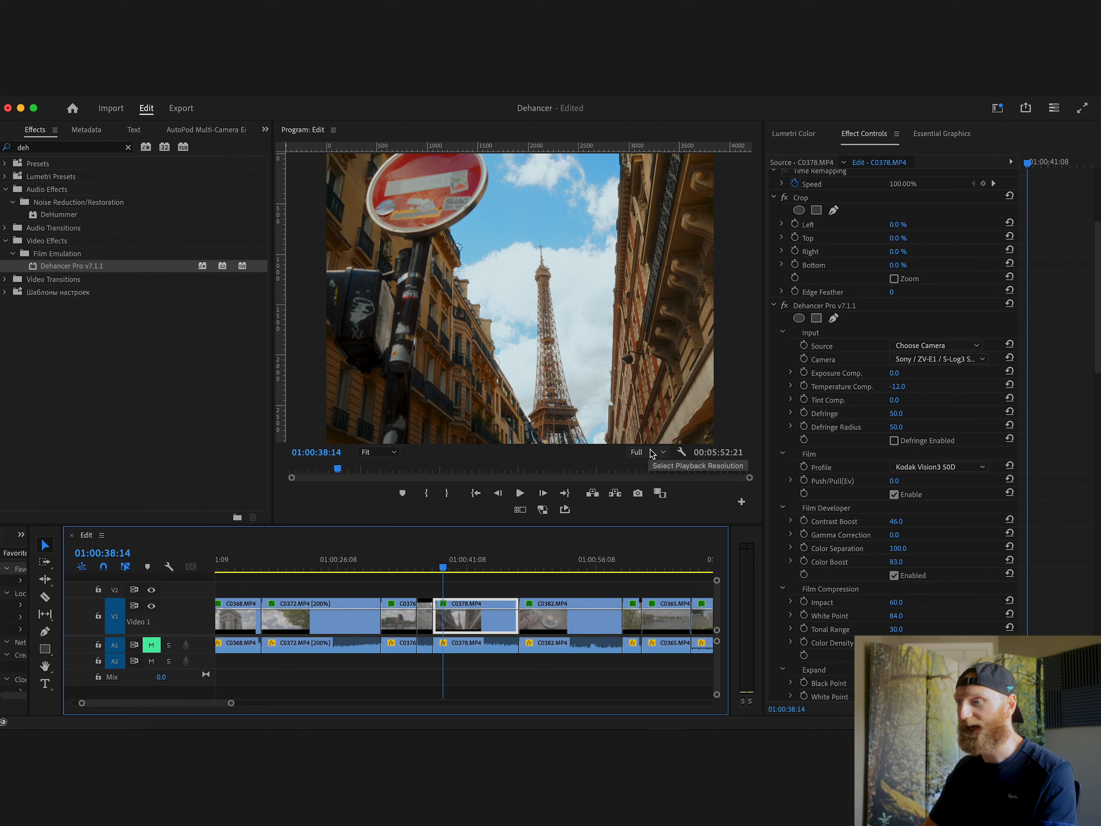
click(558, 460)
key(ctrl+grave)
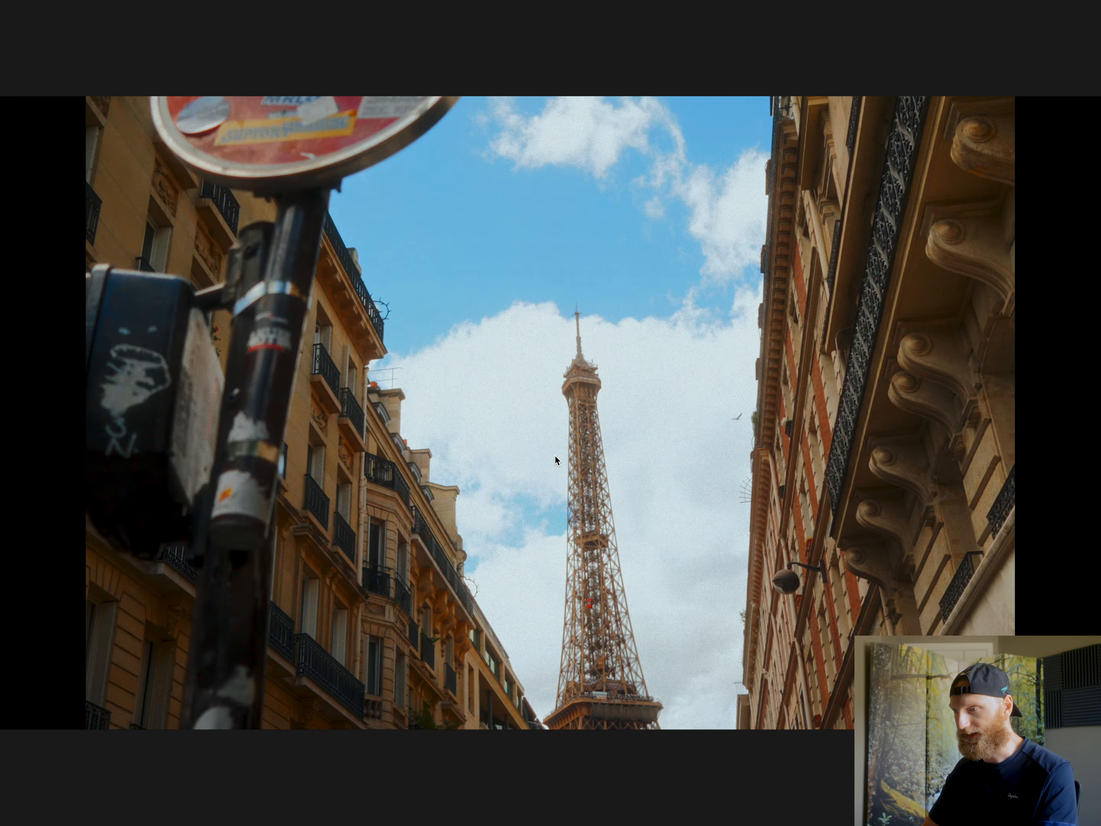
key(space)
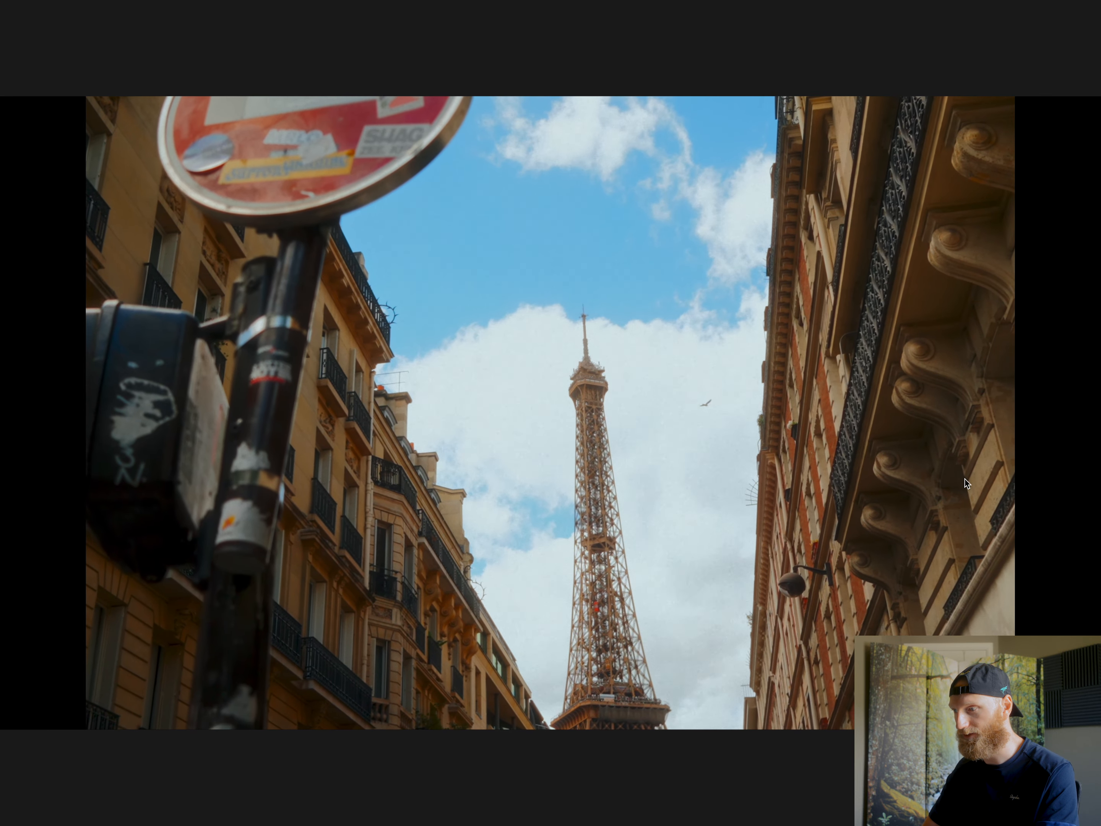
key(space)
key(ctrl+grave)
Park the playhead at 01:00:38:14, open the sequence's media export settings, and save the output as Edit on the Desktop
click(447, 567)
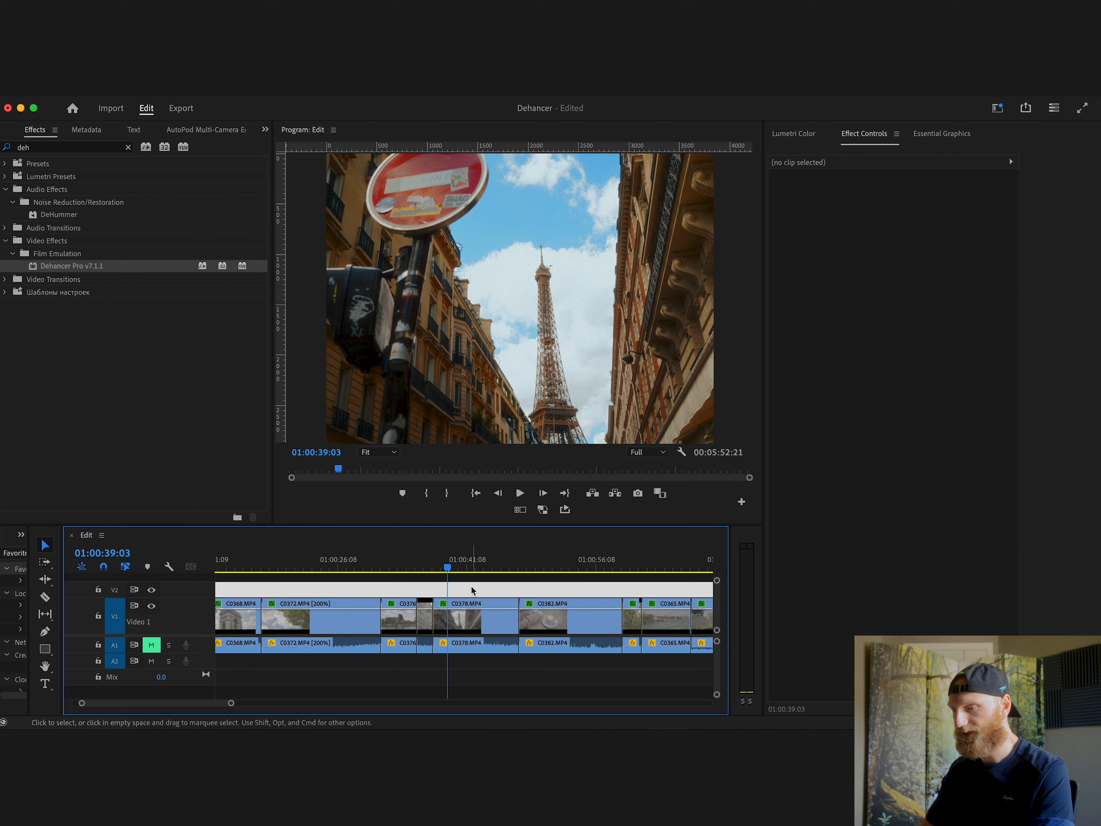
click(443, 567)
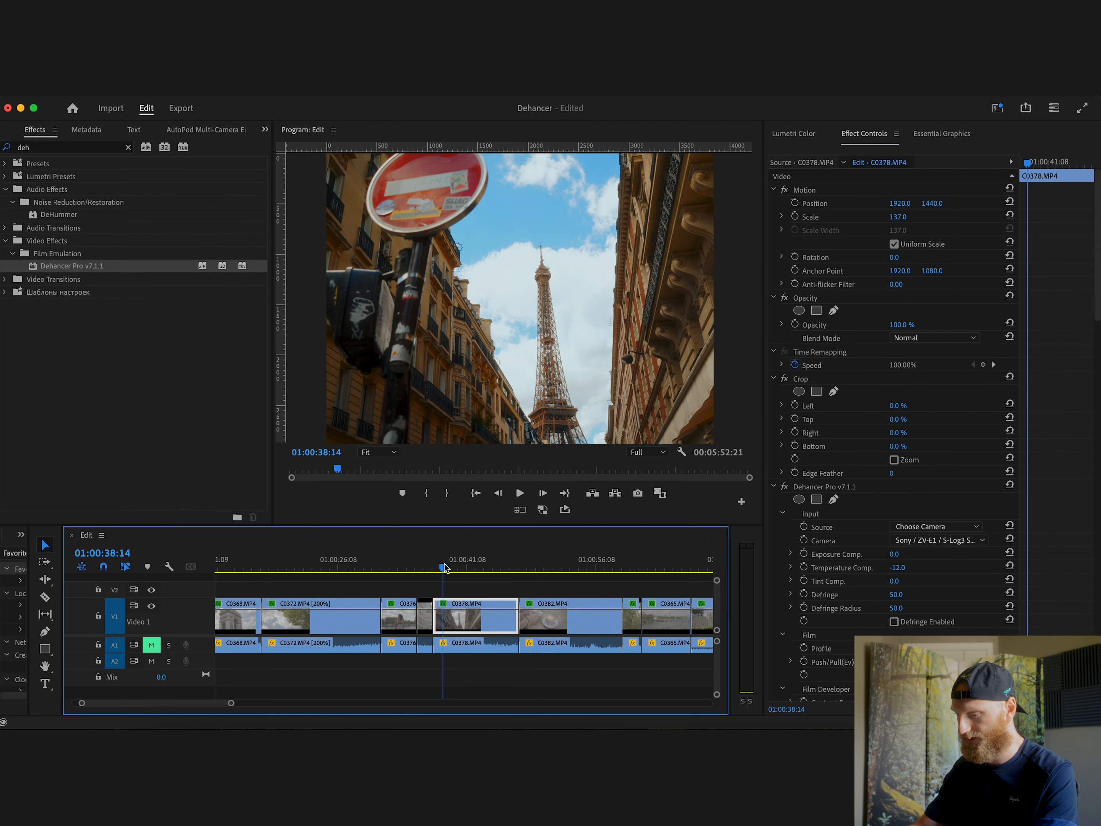
click(299, 467)
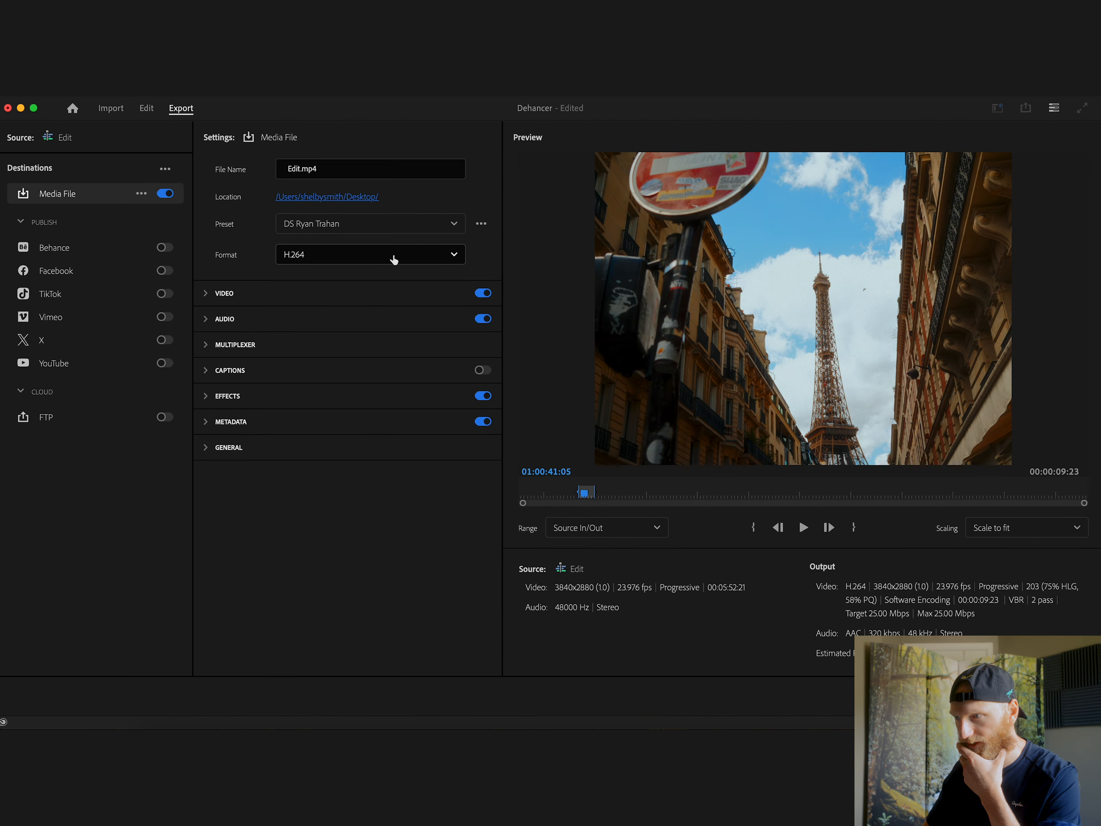
click(339, 198)
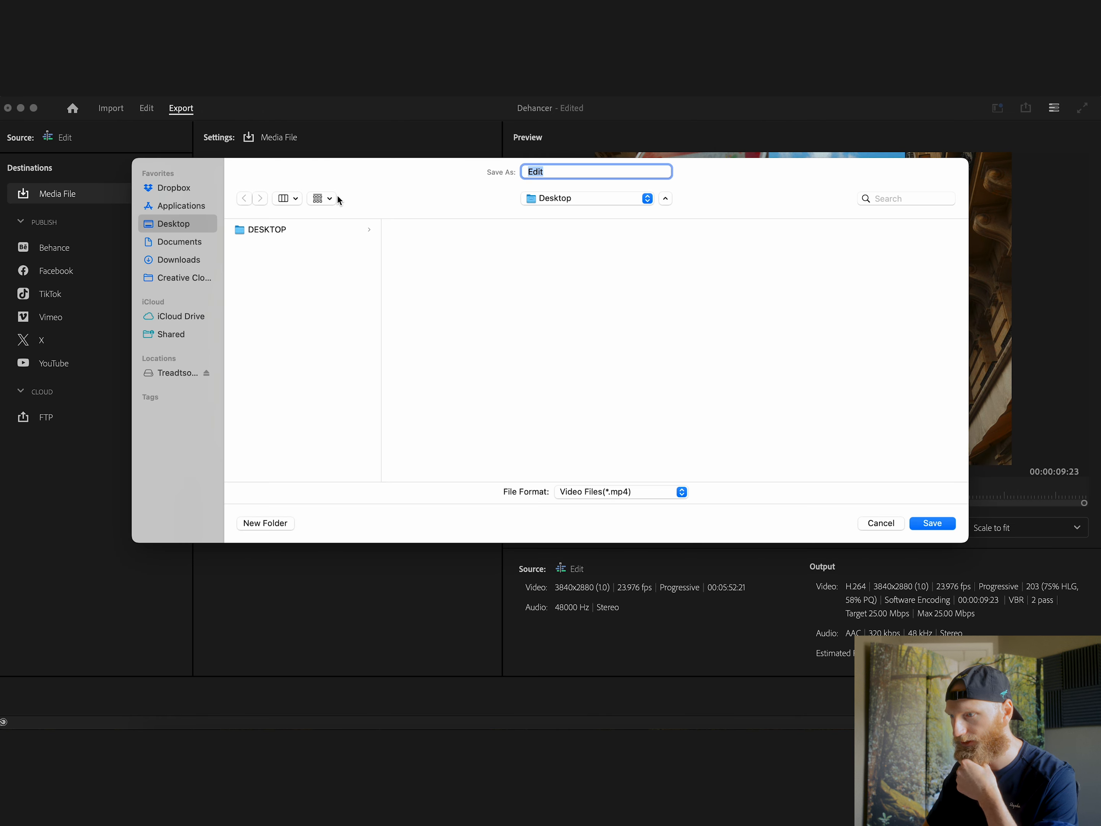
click(924, 524)
Match the export's video settings to the source and review the extended render, encoding and bitrate settings
click(242, 297)
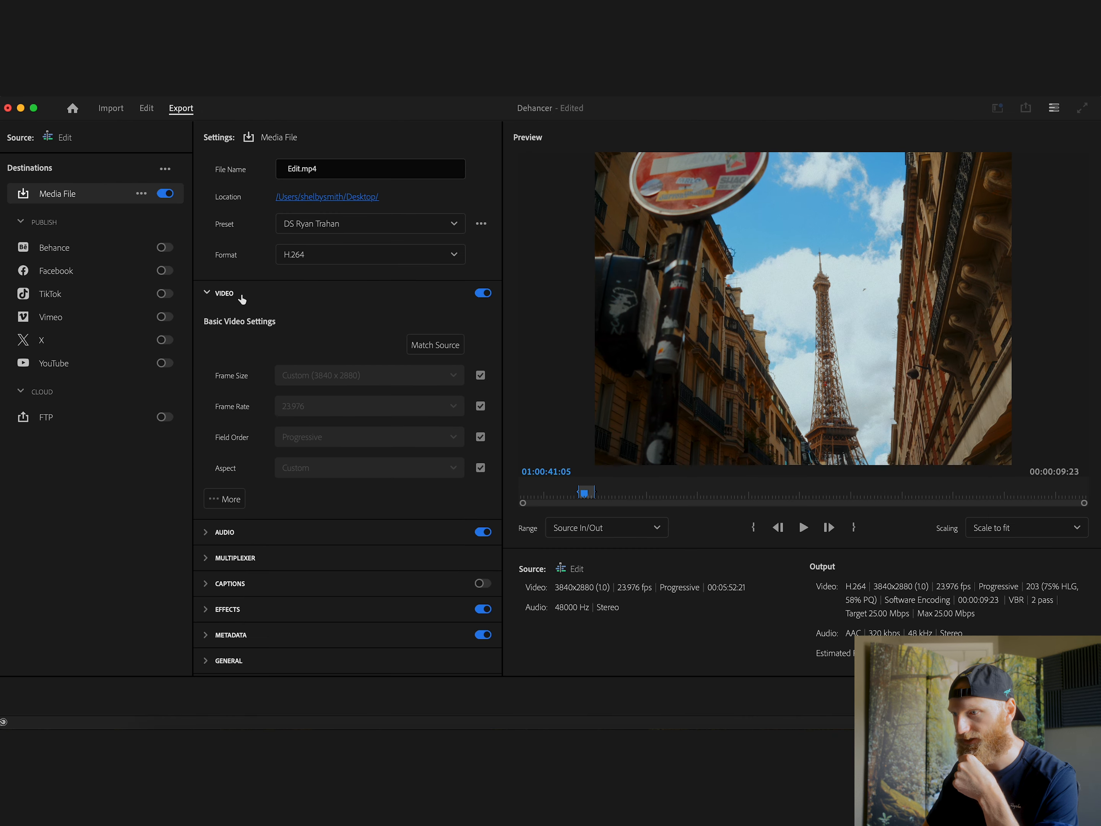
click(444, 347)
click(225, 498)
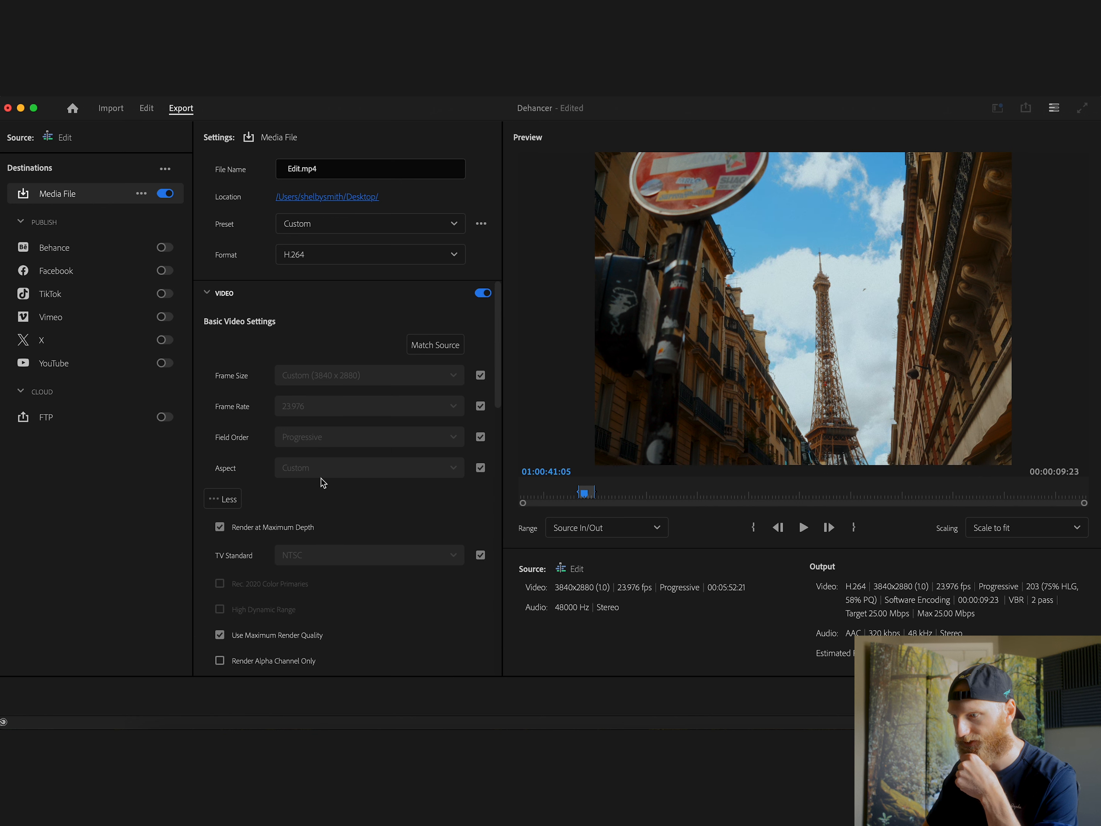
scroll(498, 385, down, 5)
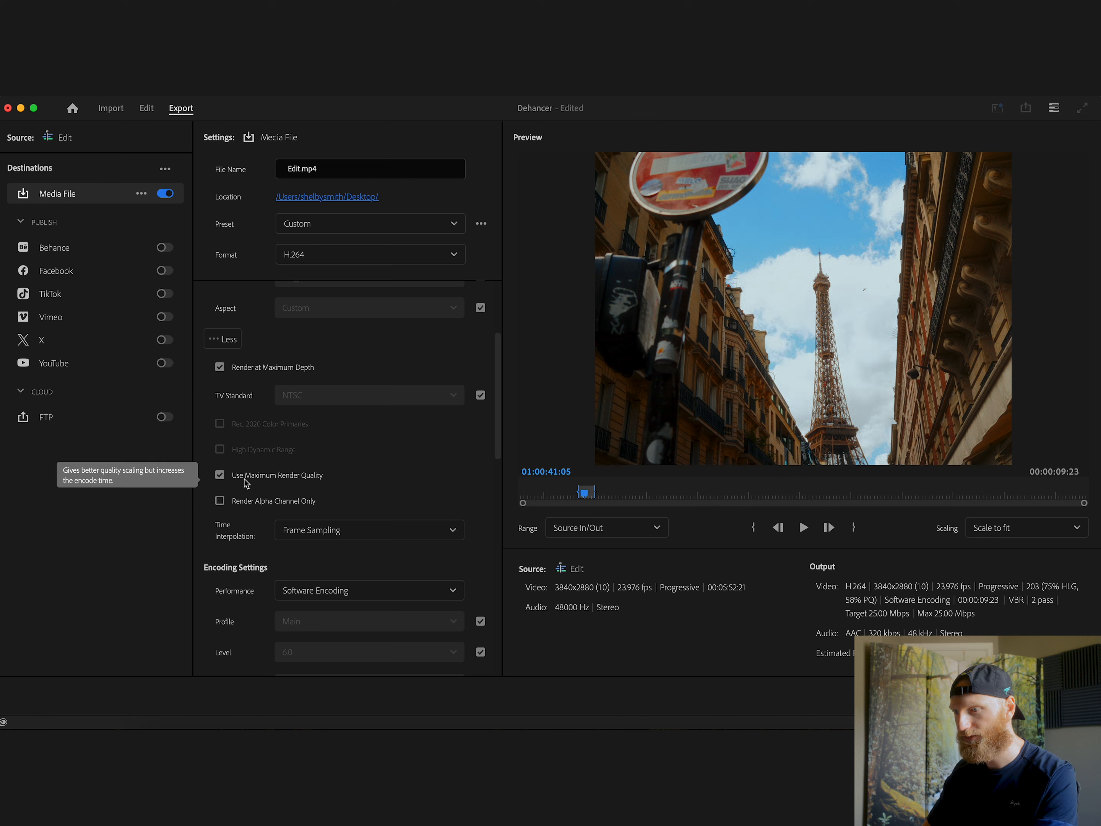
drag(498, 413, 499, 600)
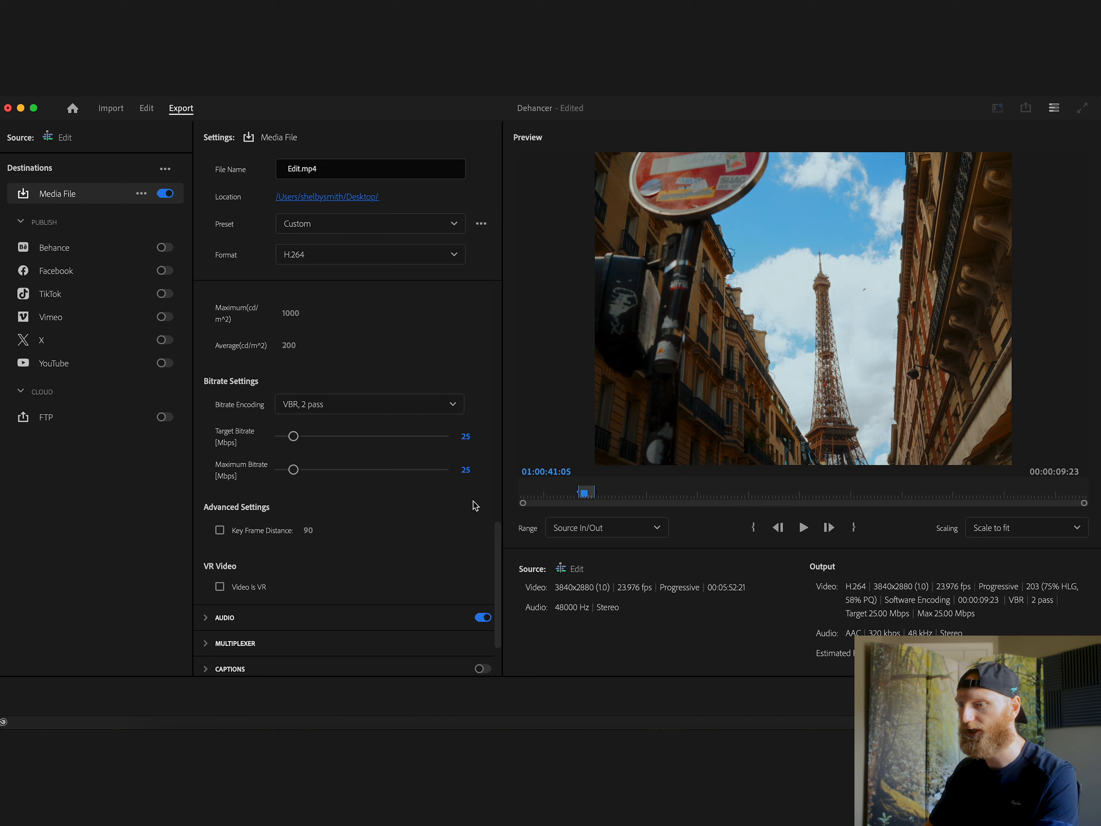
drag(499, 532, 499, 592)
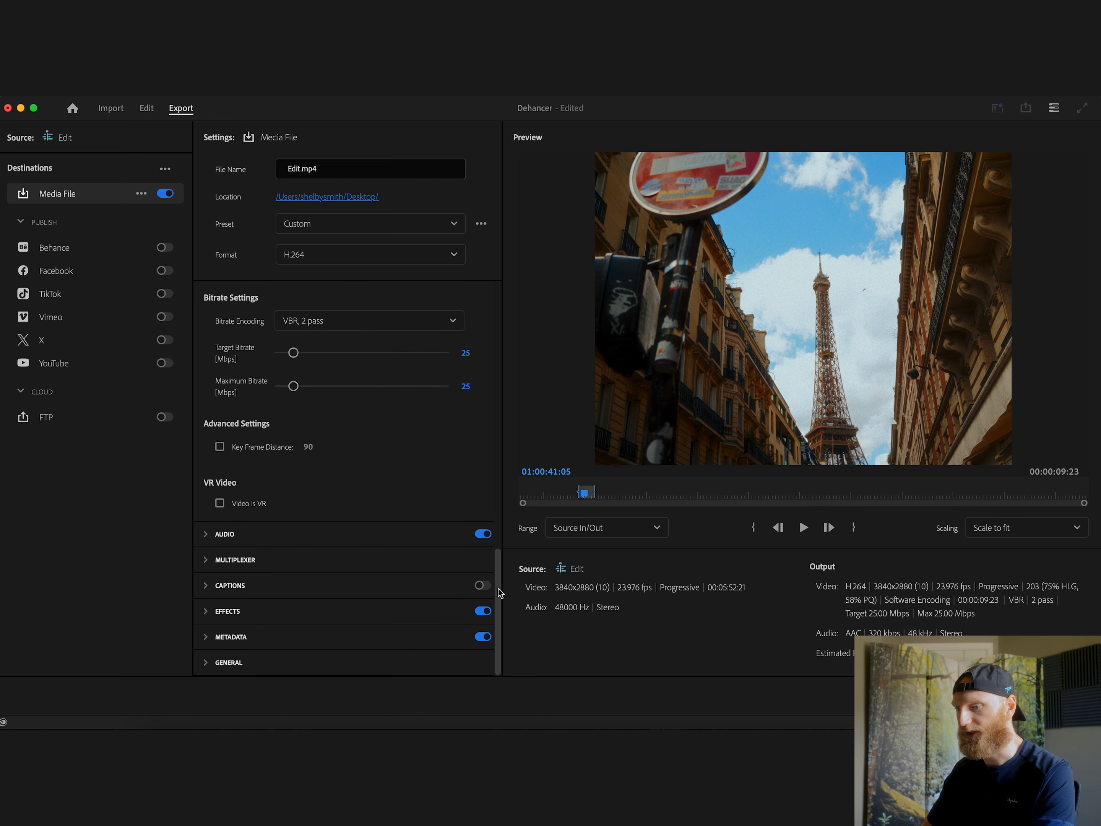
Turn off the Lumetri Look / LUT export effect and export Edit.mp4
click(230, 618)
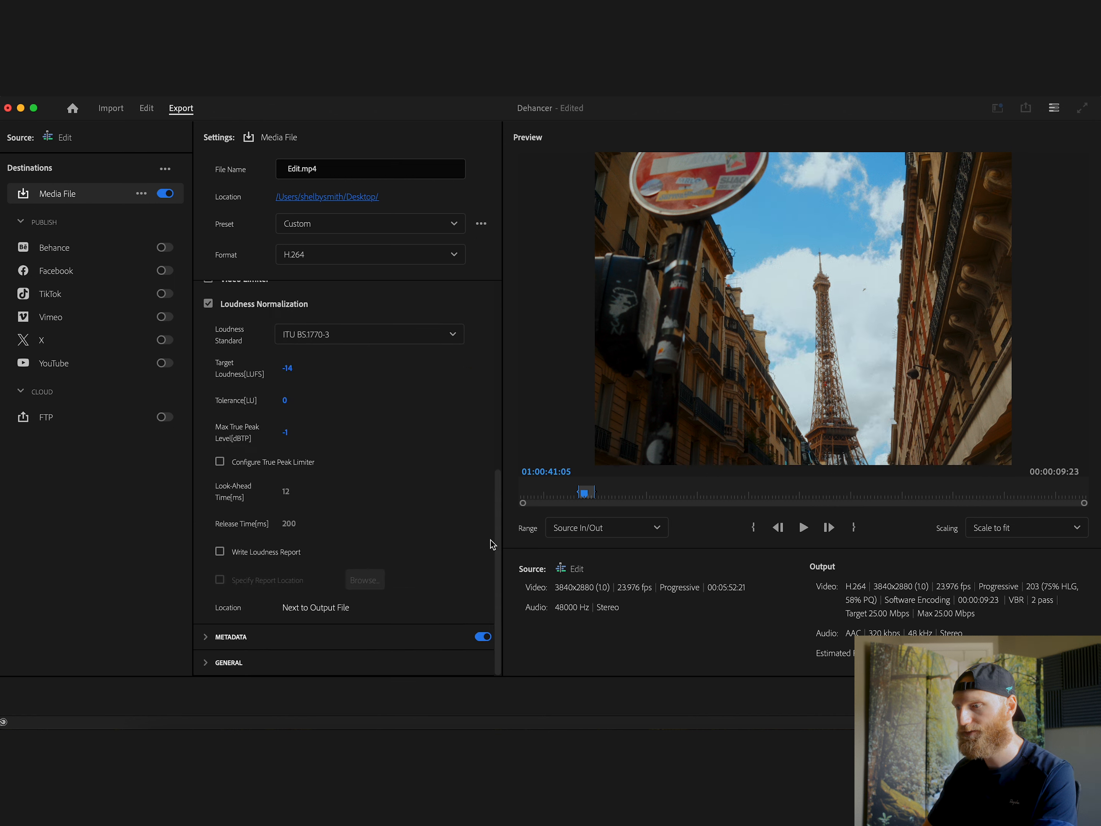
drag(498, 530, 501, 373)
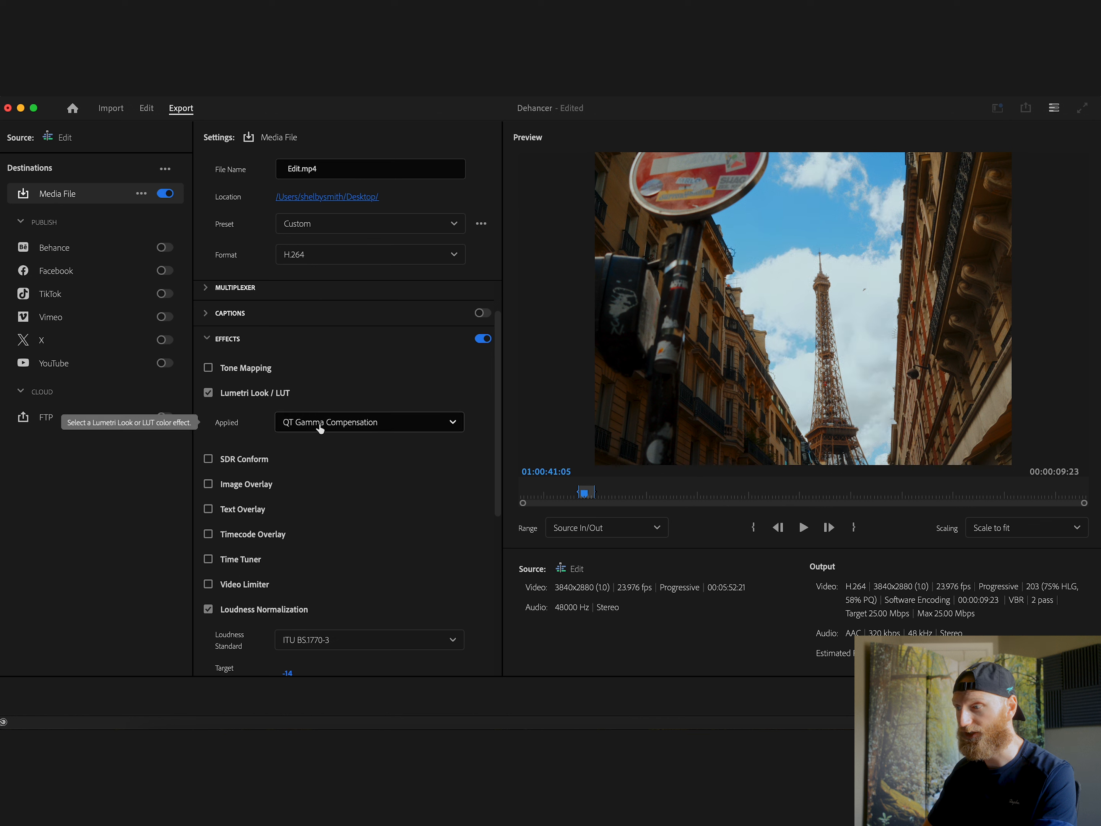
click(208, 394)
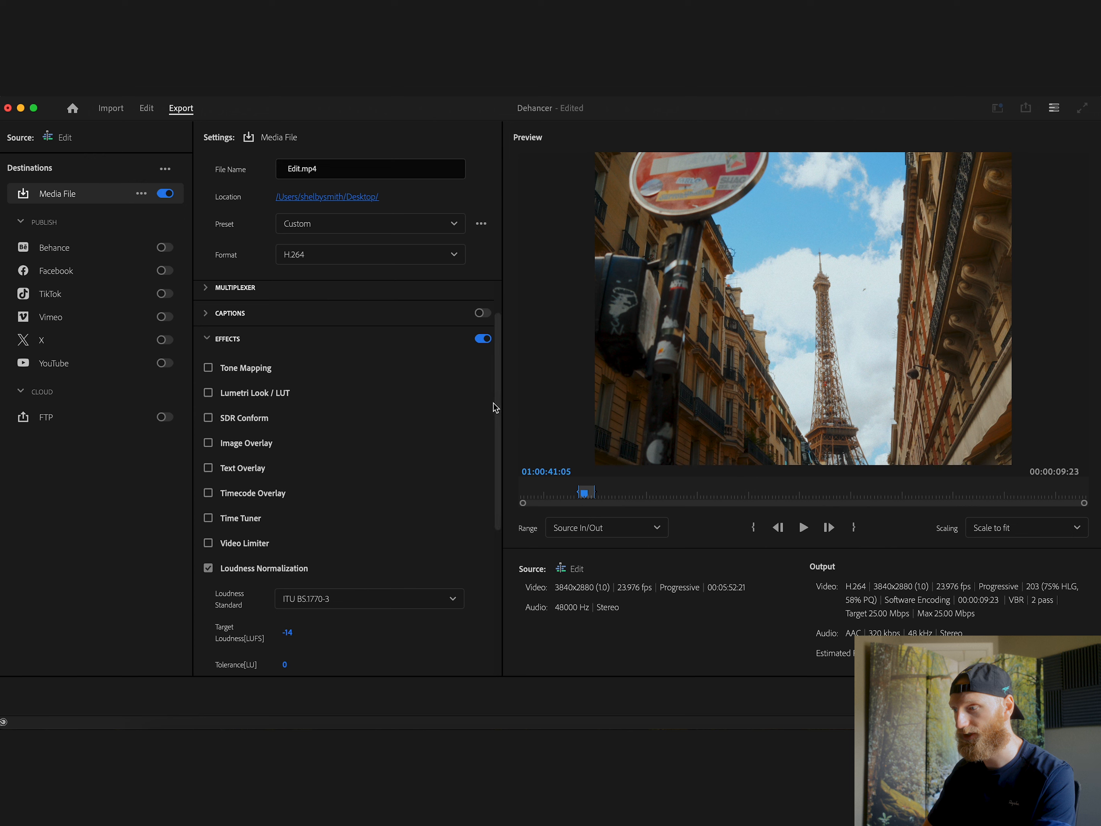
drag(499, 415, 516, 312)
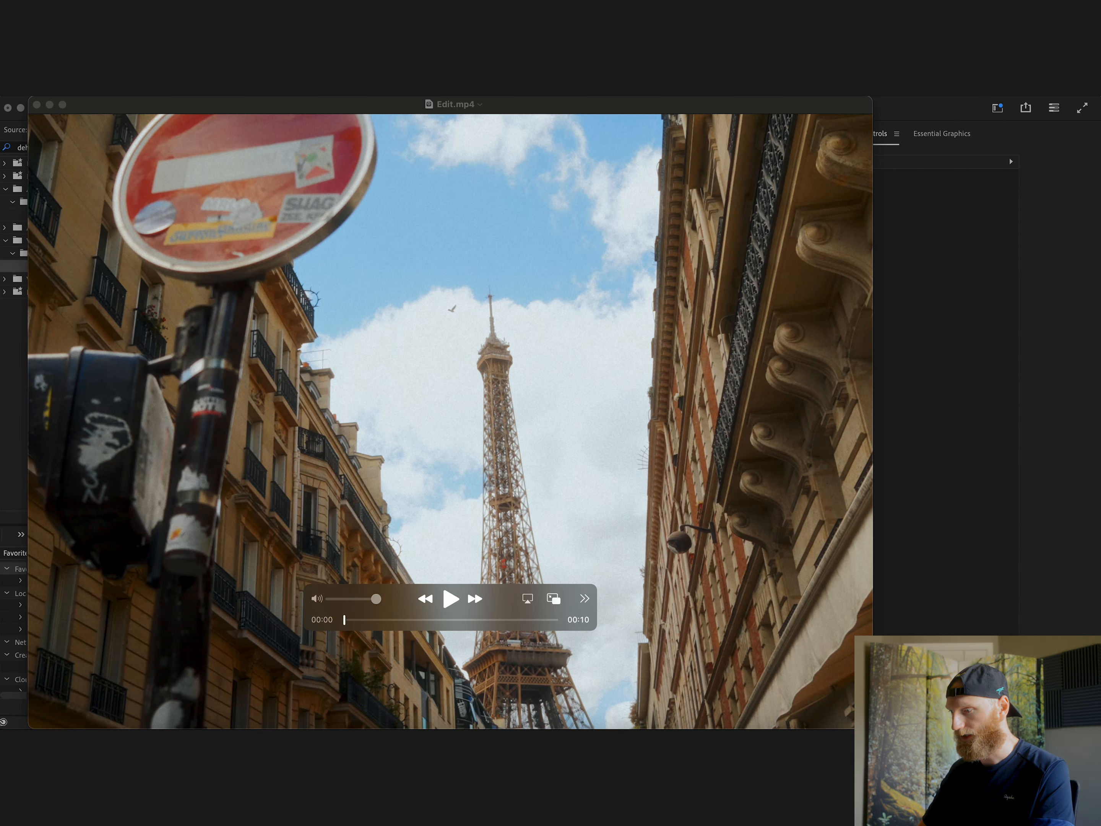
Shrink the Edit.mp4 player, place it beside the Program monitor, and move the sequence playhead to C0378.MP4's start at 01:00:37:12
drag(873, 728, 521, 381)
drag(329, 116, 1020, 176)
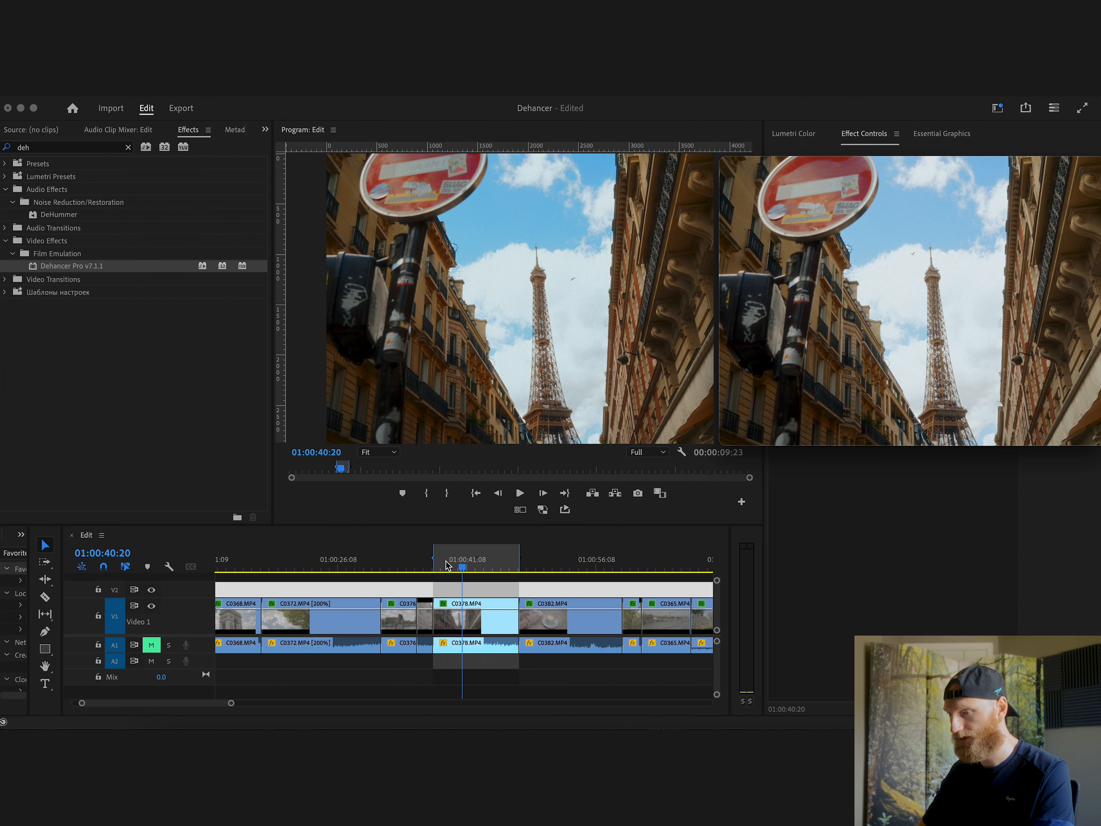
click(452, 573)
click(448, 568)
key(Up)
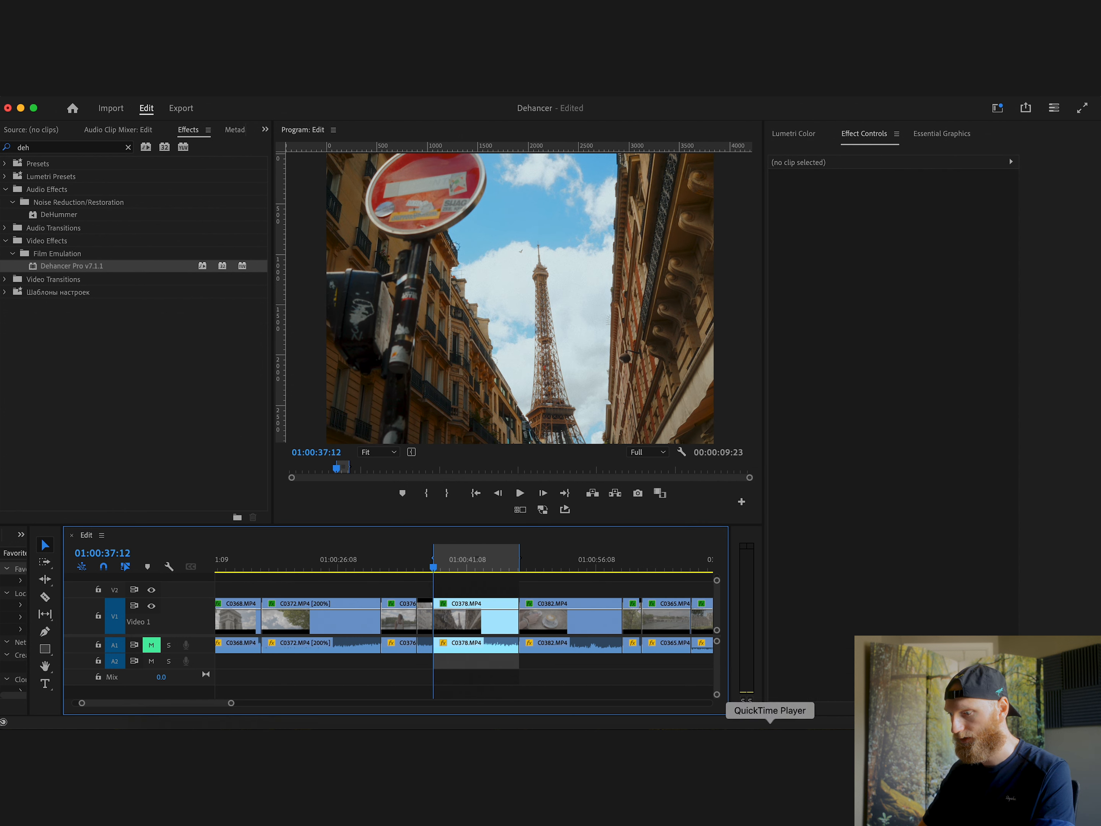
click(771, 745)
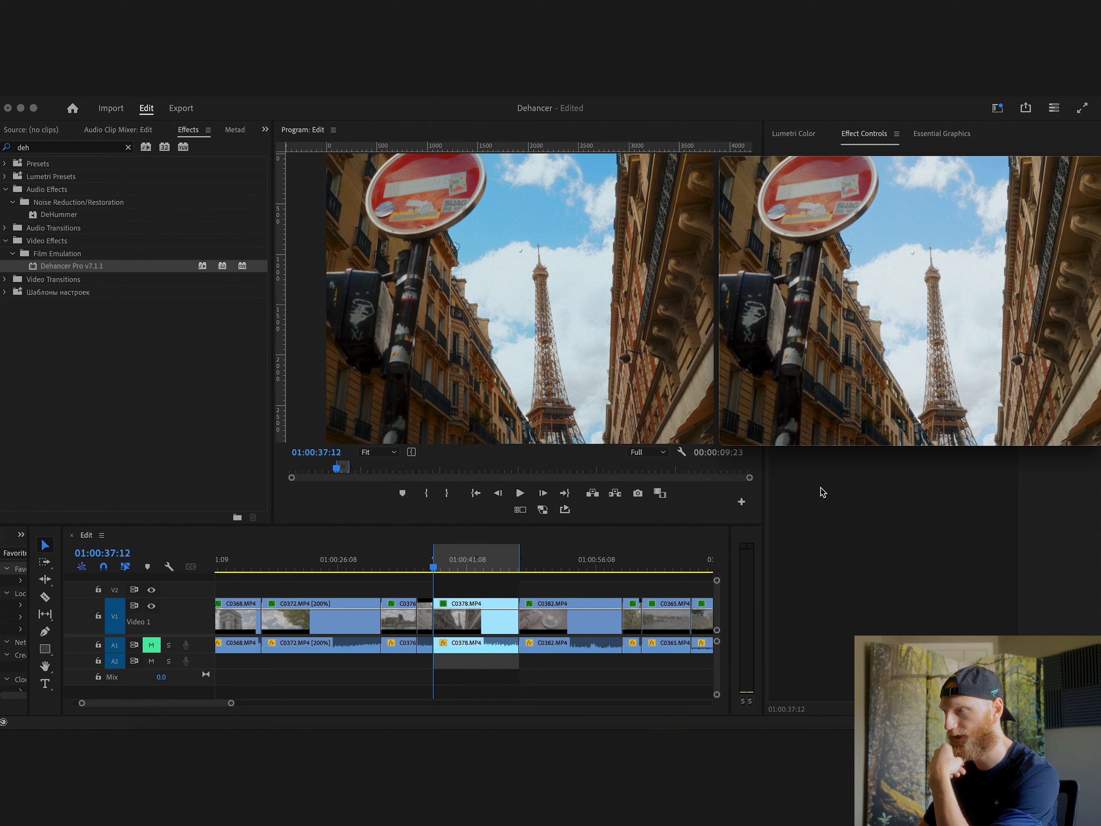
Compare Edit.mp4 with the Program monitor image, play it briefly, rewind it to the start, and minimize the player
mouse_move(868, 319)
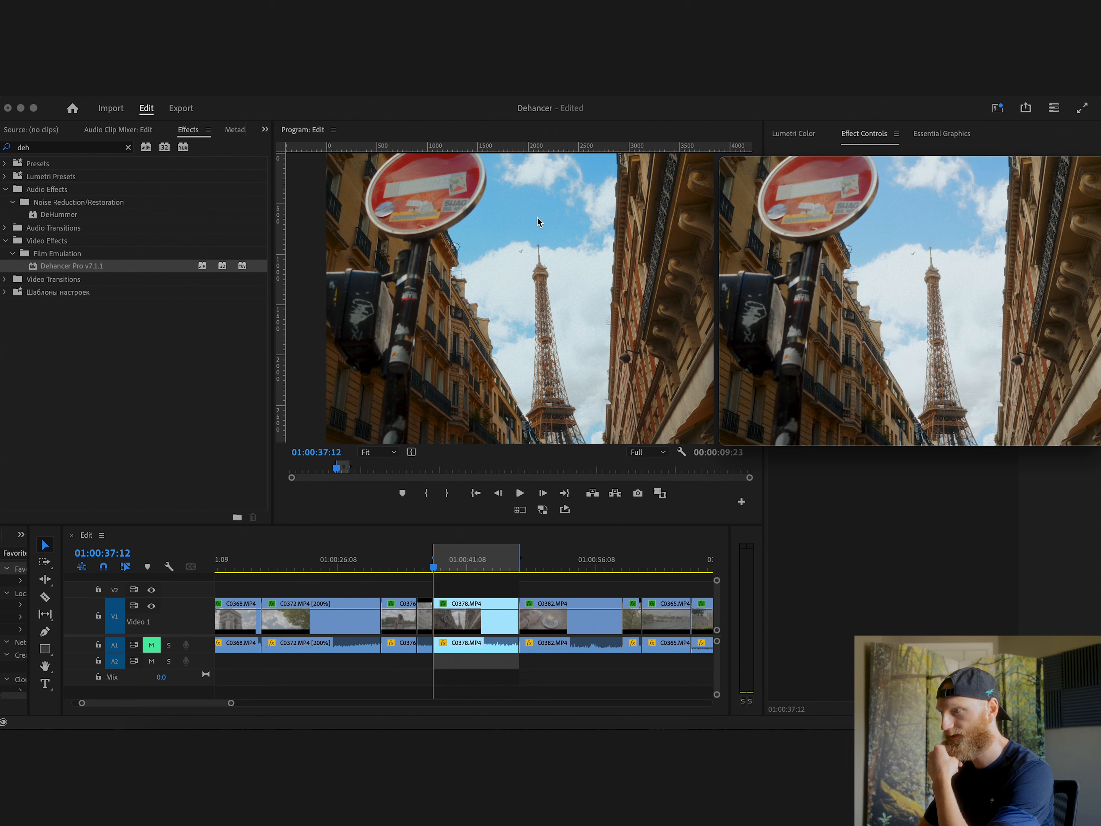
click(502, 245)
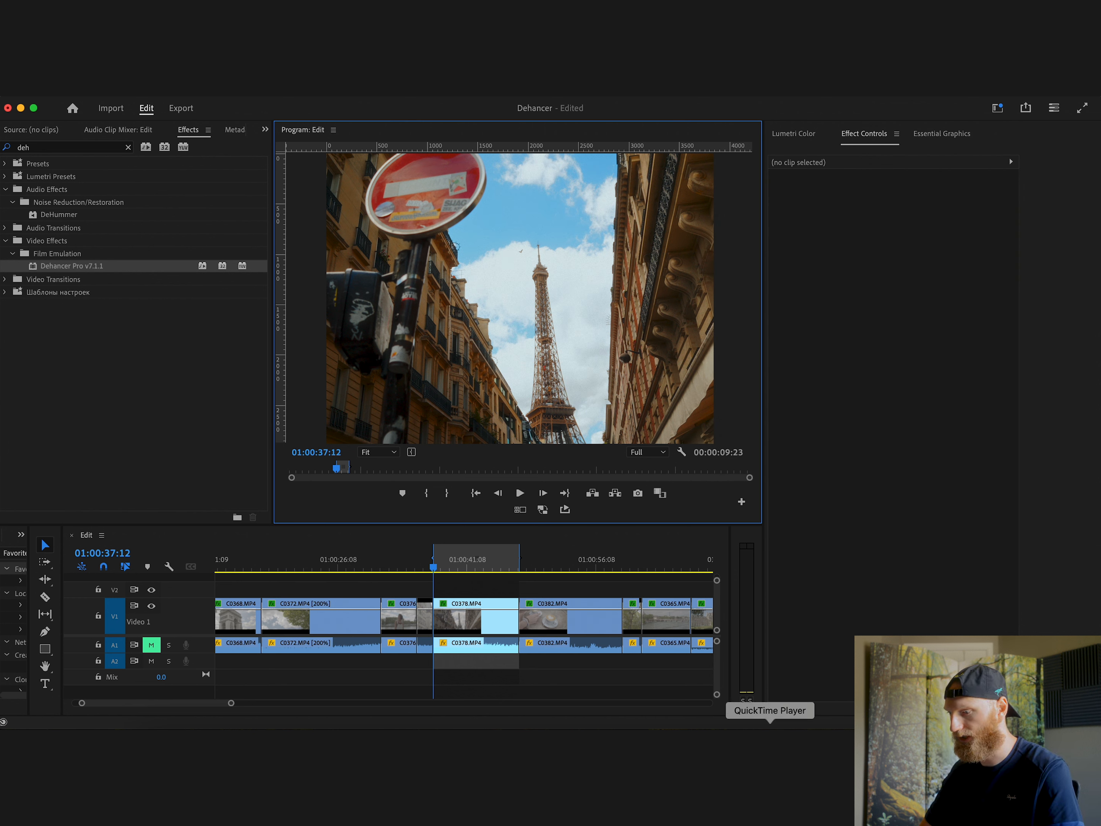
click(770, 738)
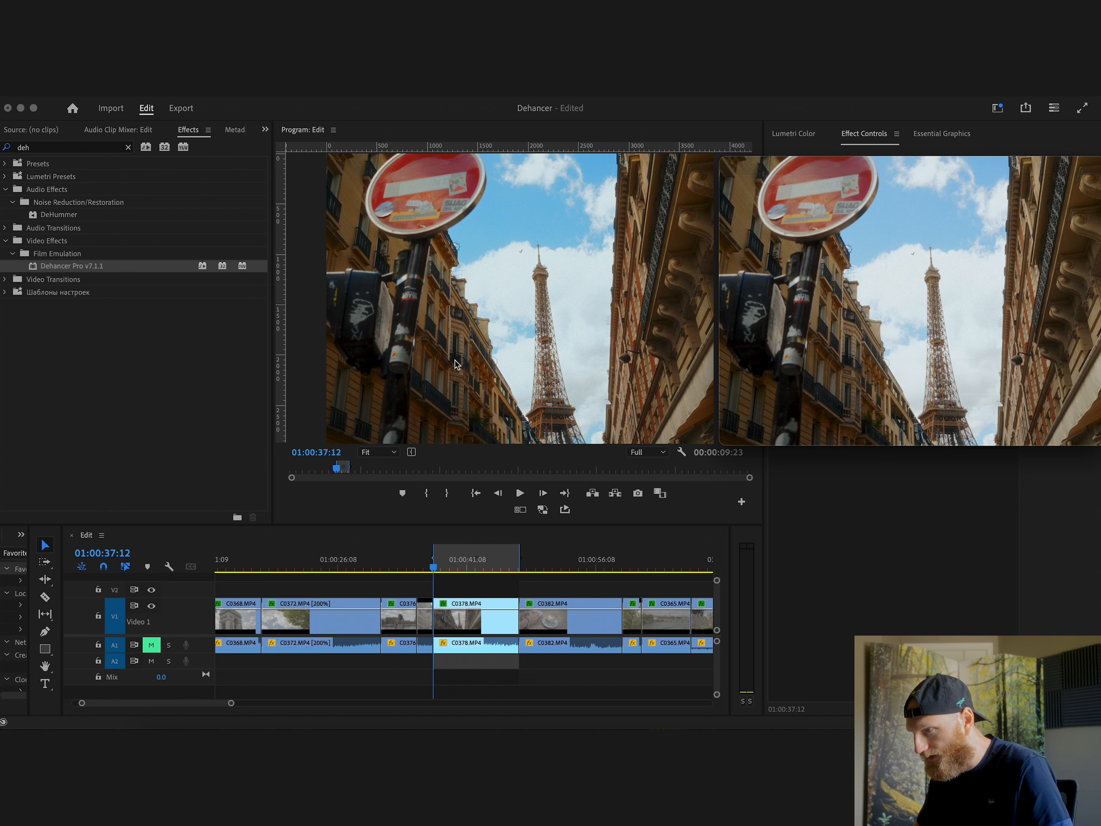
mouse_move(767, 356)
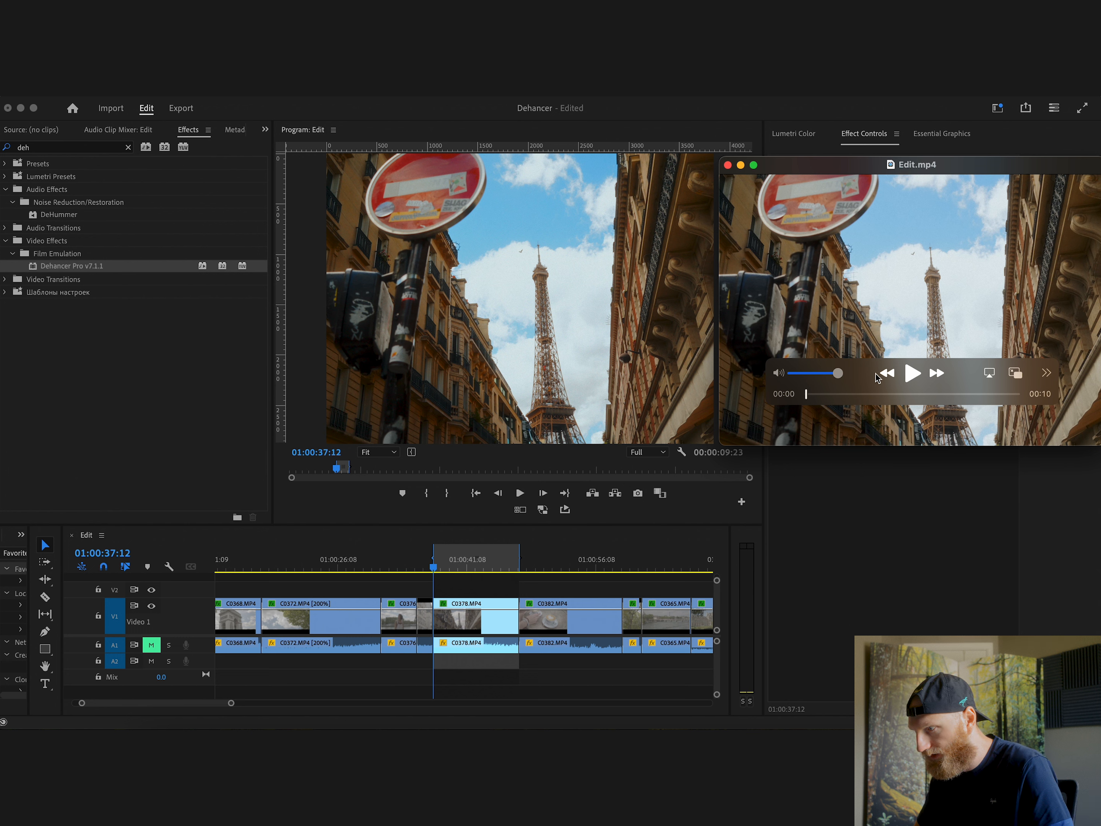
click(912, 374)
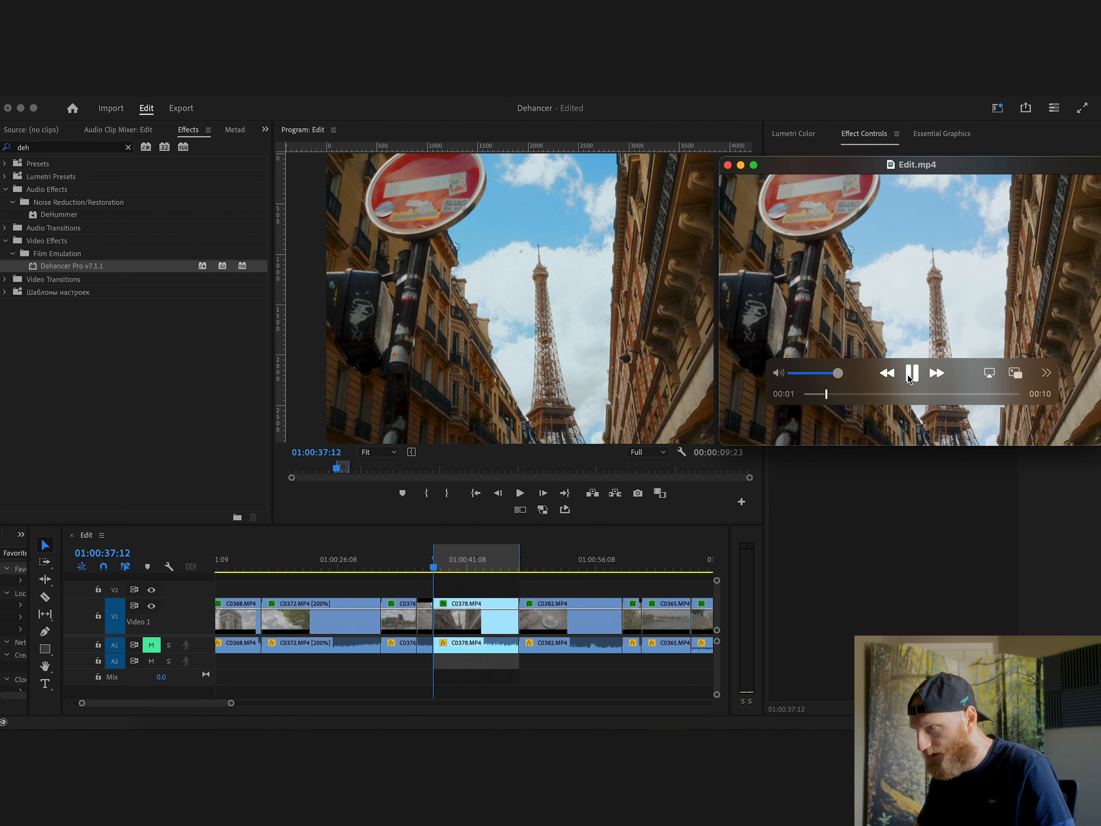
click(911, 374)
drag(836, 394, 784, 394)
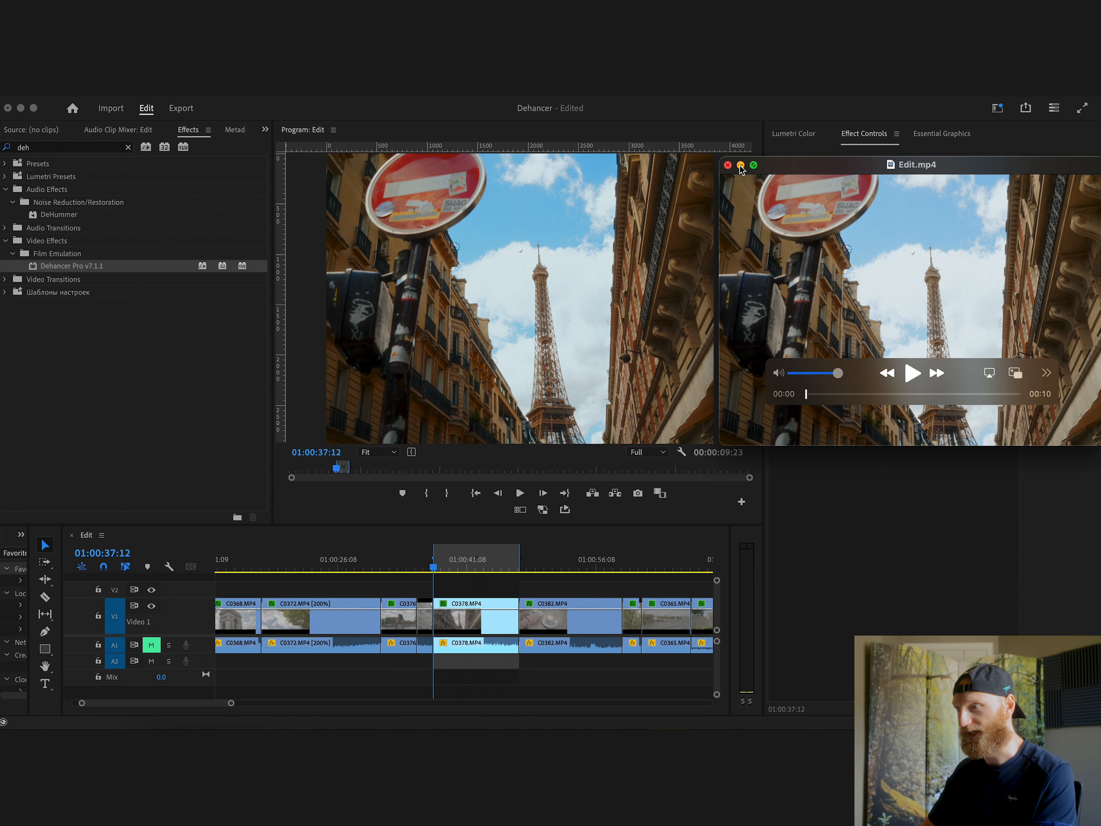
click(741, 165)
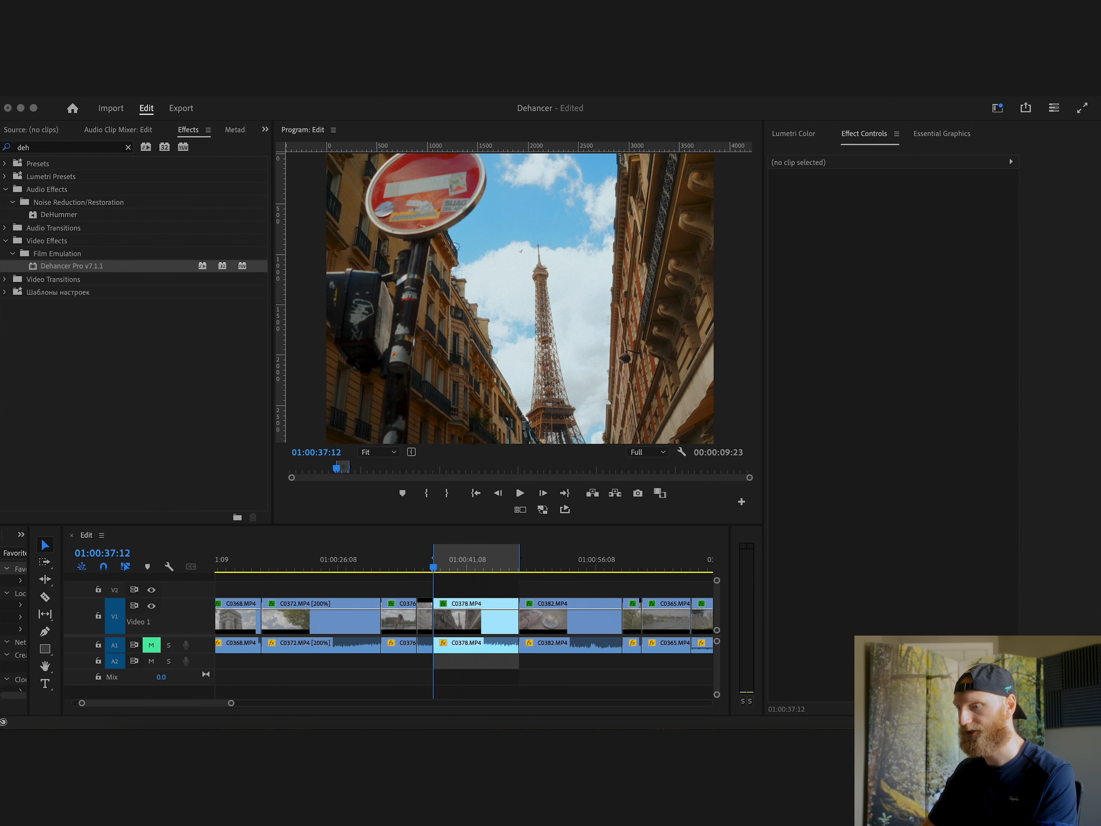
Reopen the media export settings and enable the Lumetri Look / LUT effect with QT Gamma Compensation
click(129, 102)
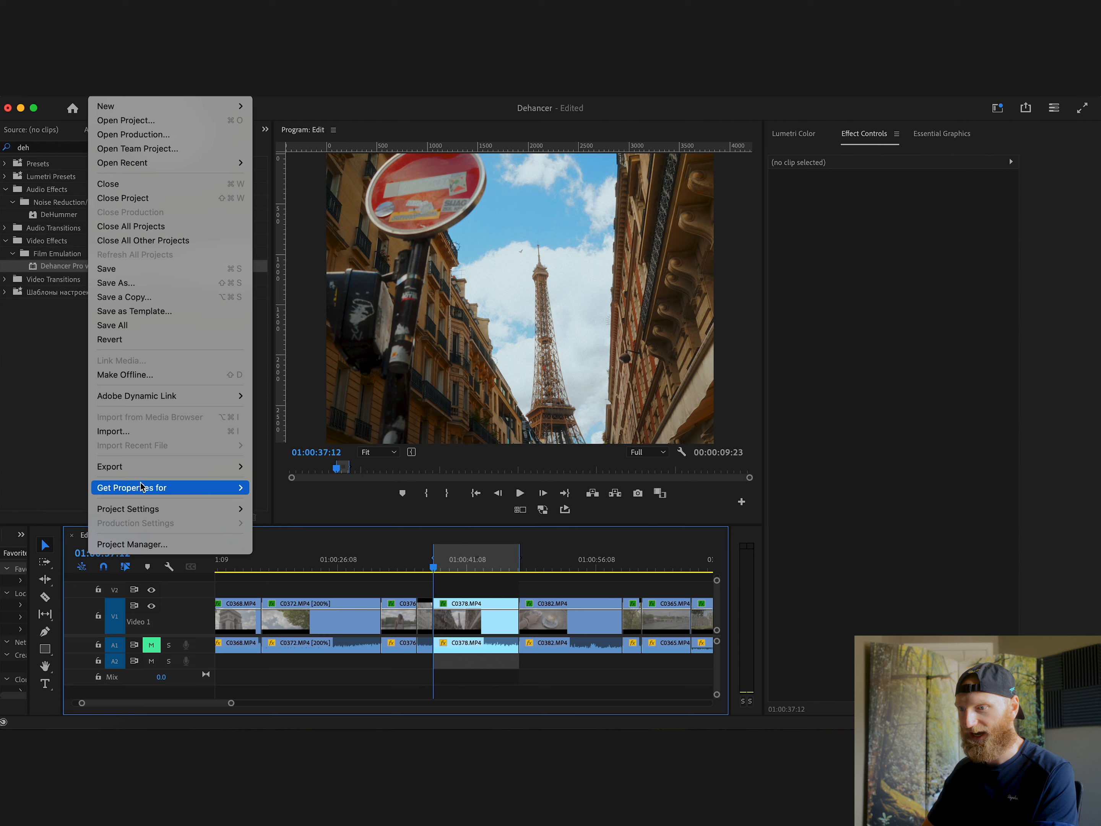
mouse_move(175, 463)
click(297, 469)
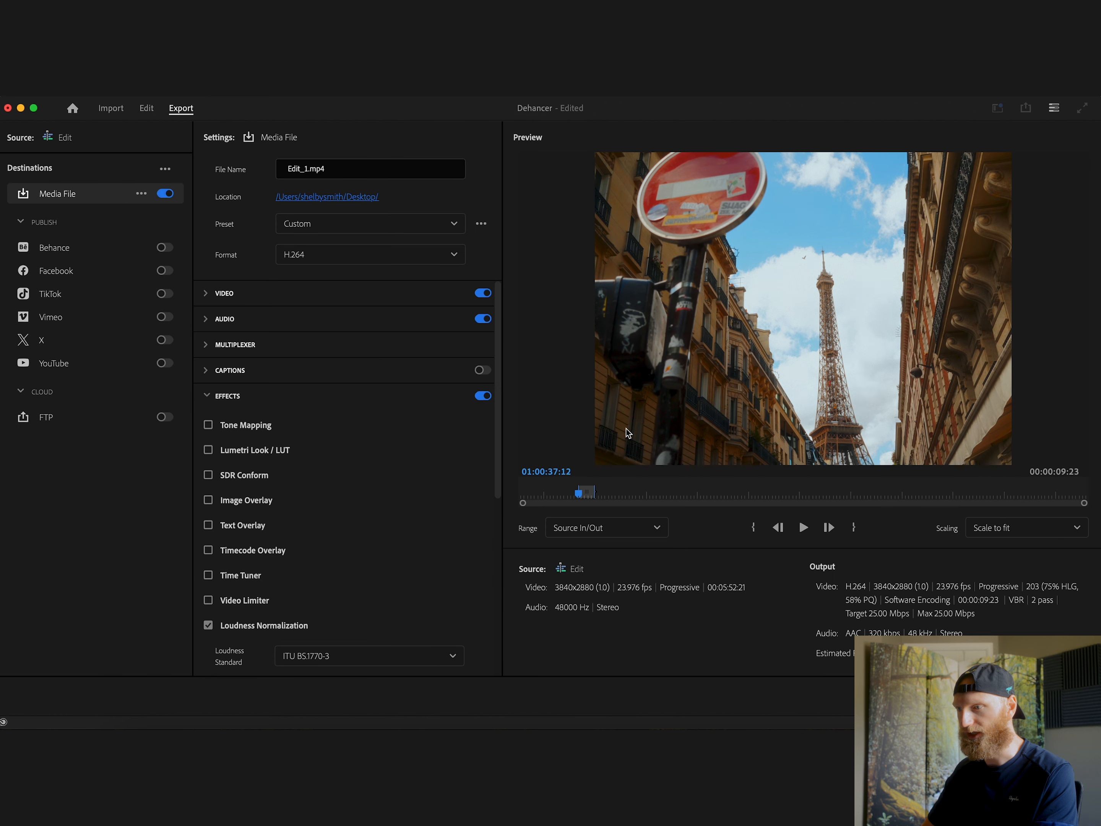
click(302, 296)
drag(497, 315, 513, 619)
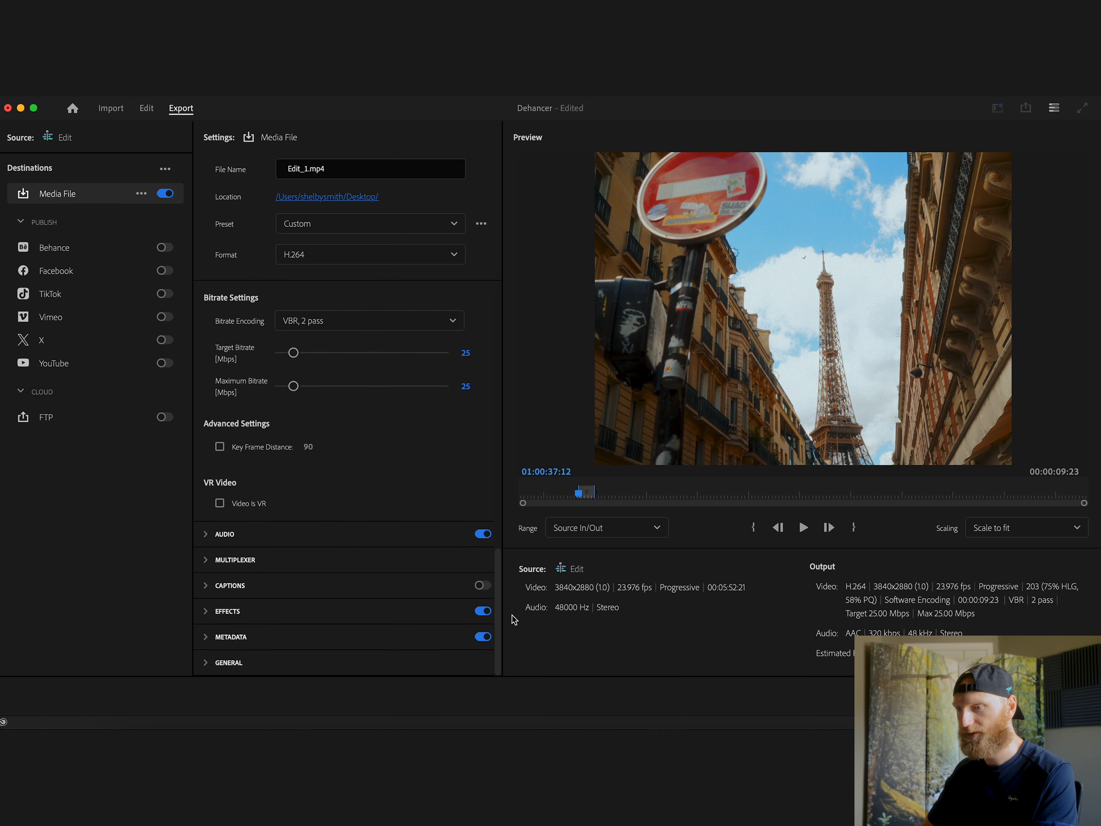
click(229, 611)
drag(496, 488, 504, 347)
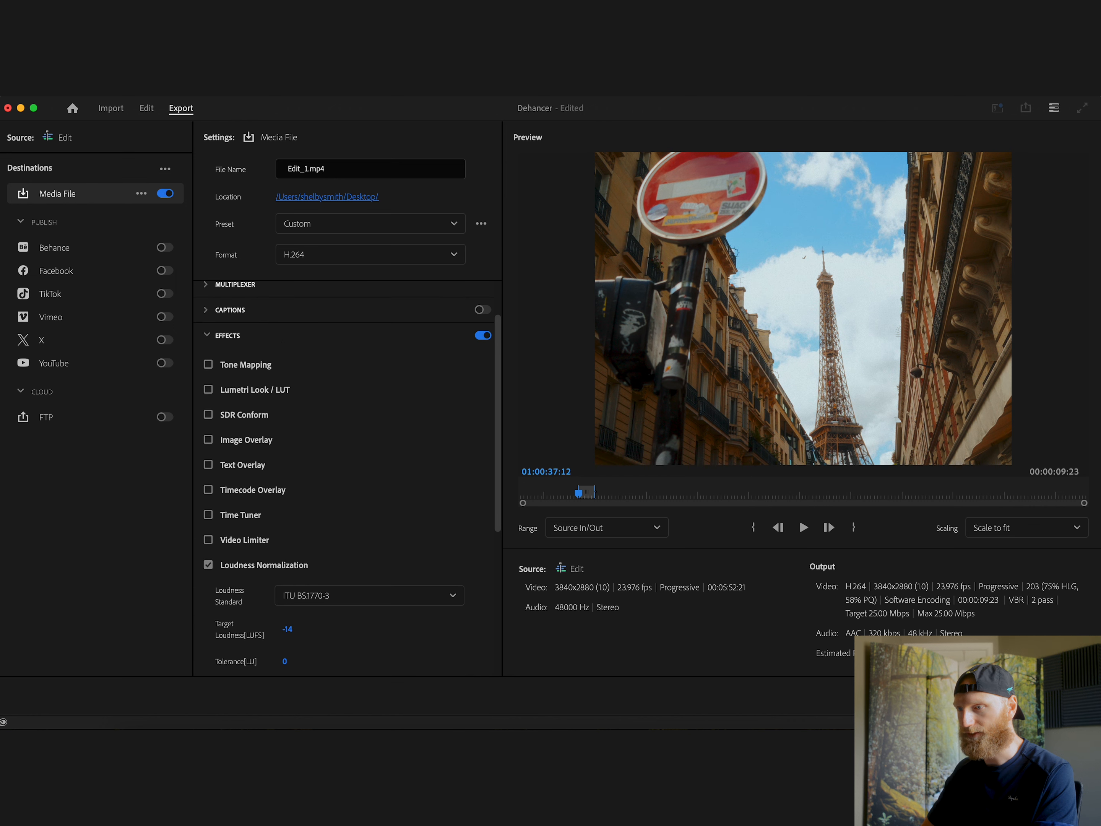
click(208, 390)
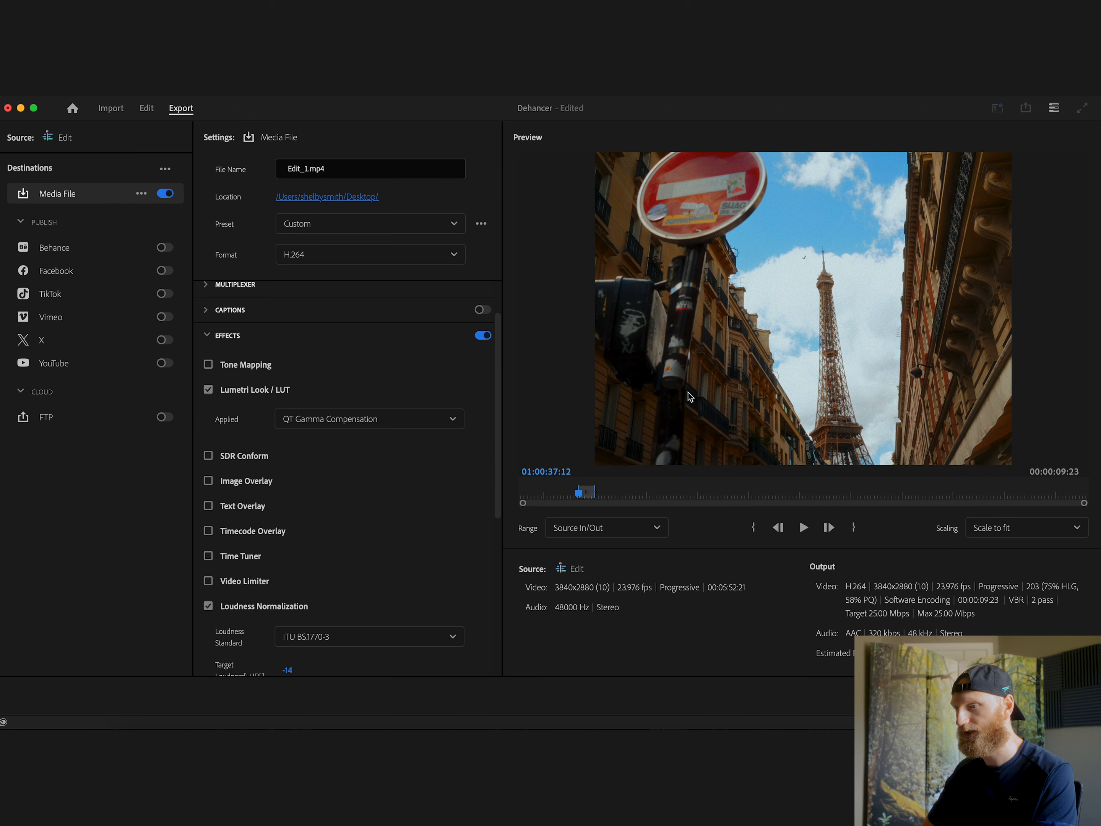
Name the output file Edit_QT Comp.mp4 and export it
click(309, 169)
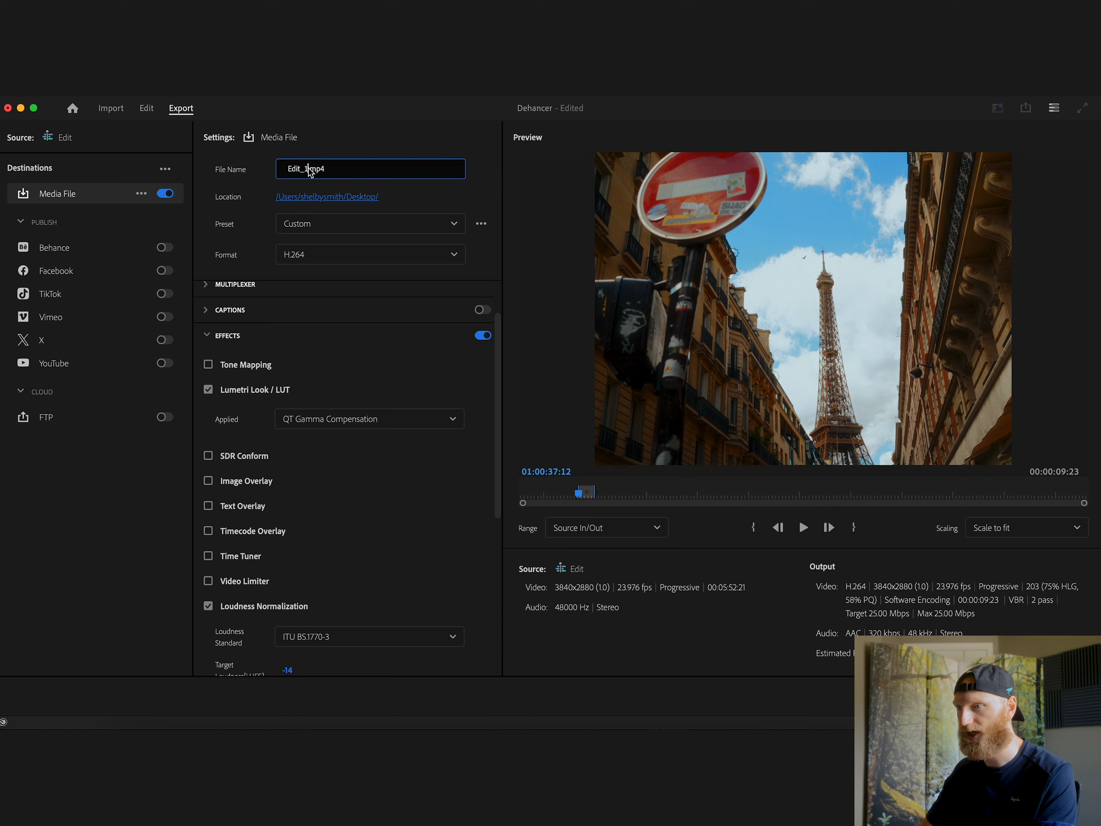
key(BackSpace)
text(QT G)
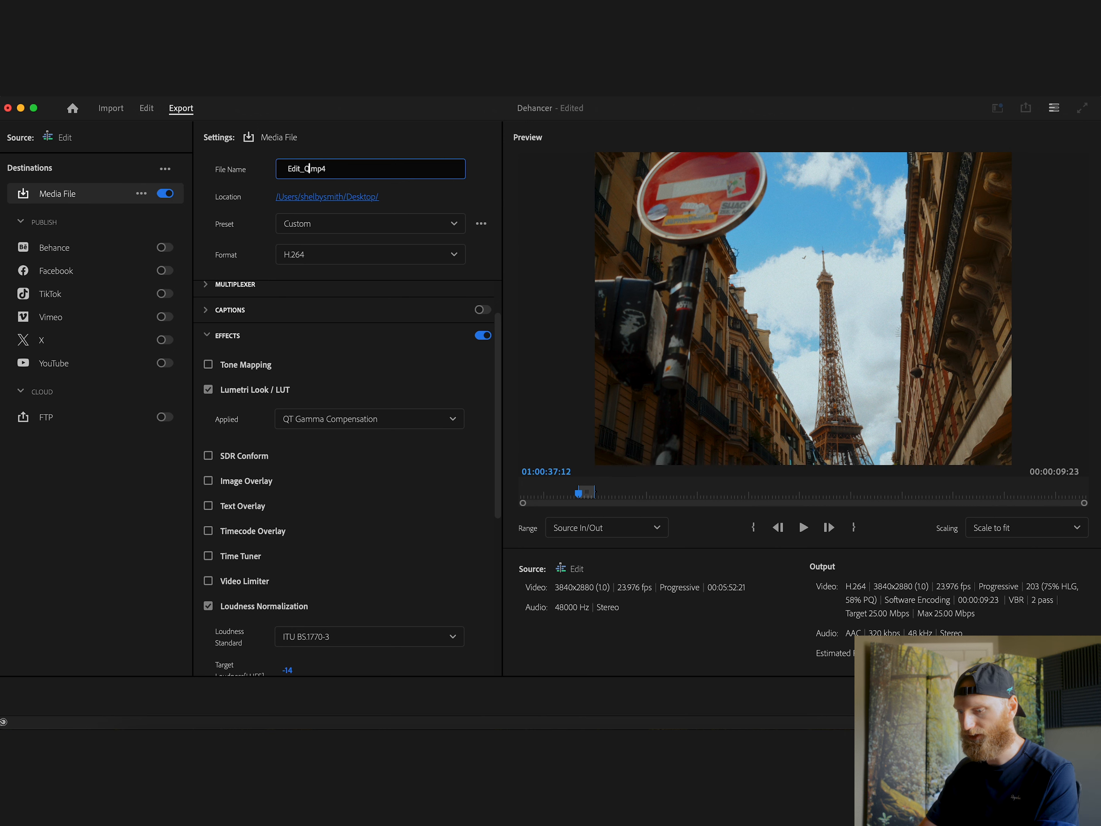
text(omp)
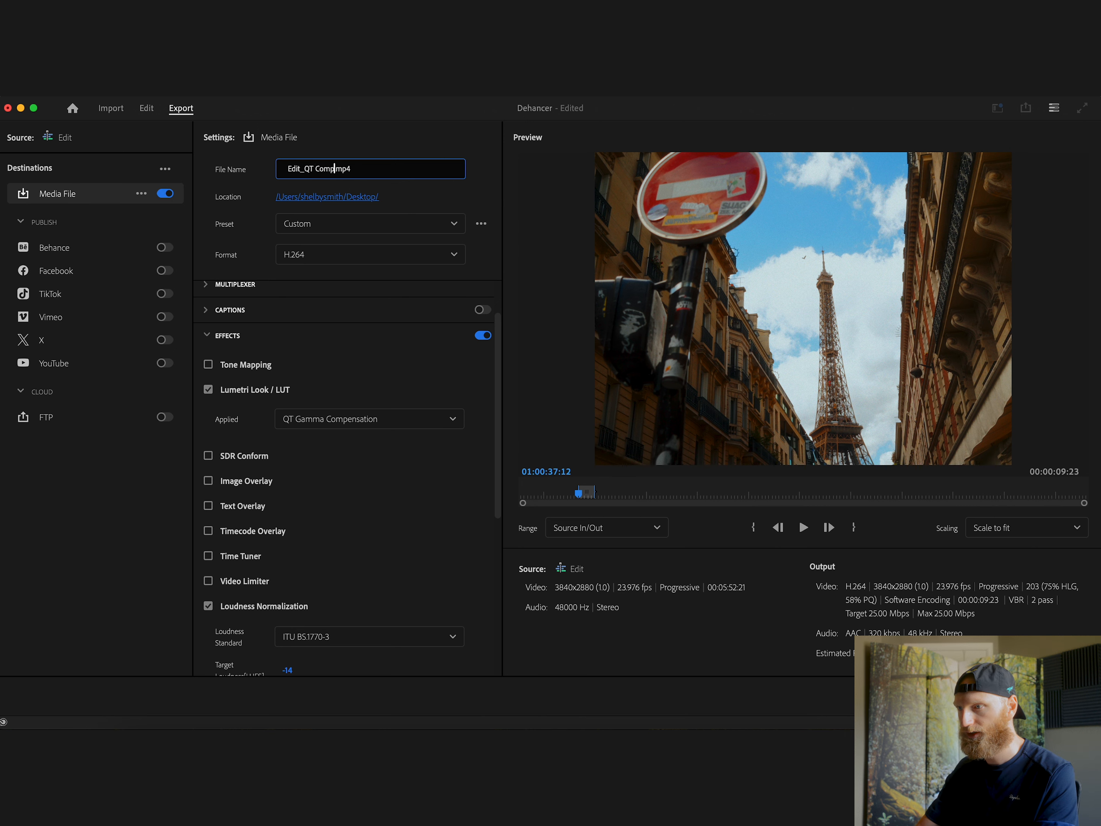
key(Return)
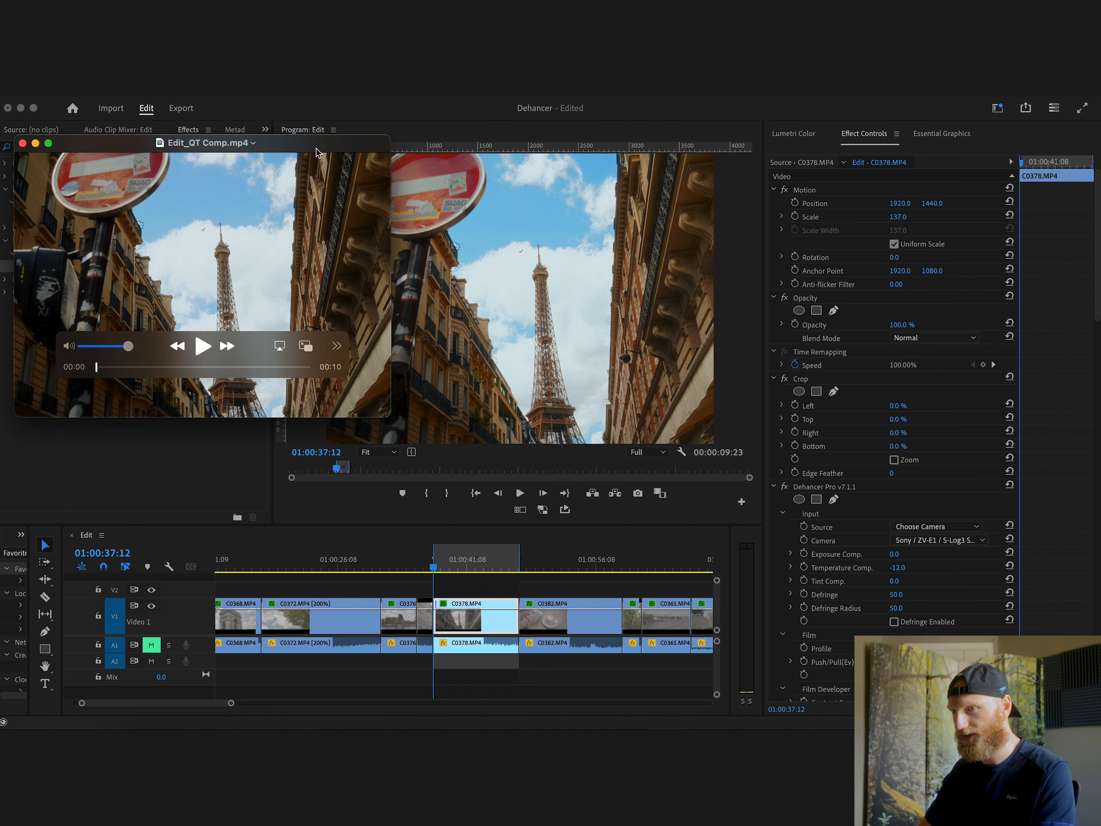
Resize the Edit_QT Comp.mp4 player and restore the Edit.mp4 player, placing them on either side of the Program monitor image
drag(316, 153, 297, 158)
drag(370, 421, 319, 384)
click(882, 745)
drag(812, 167, 812, 149)
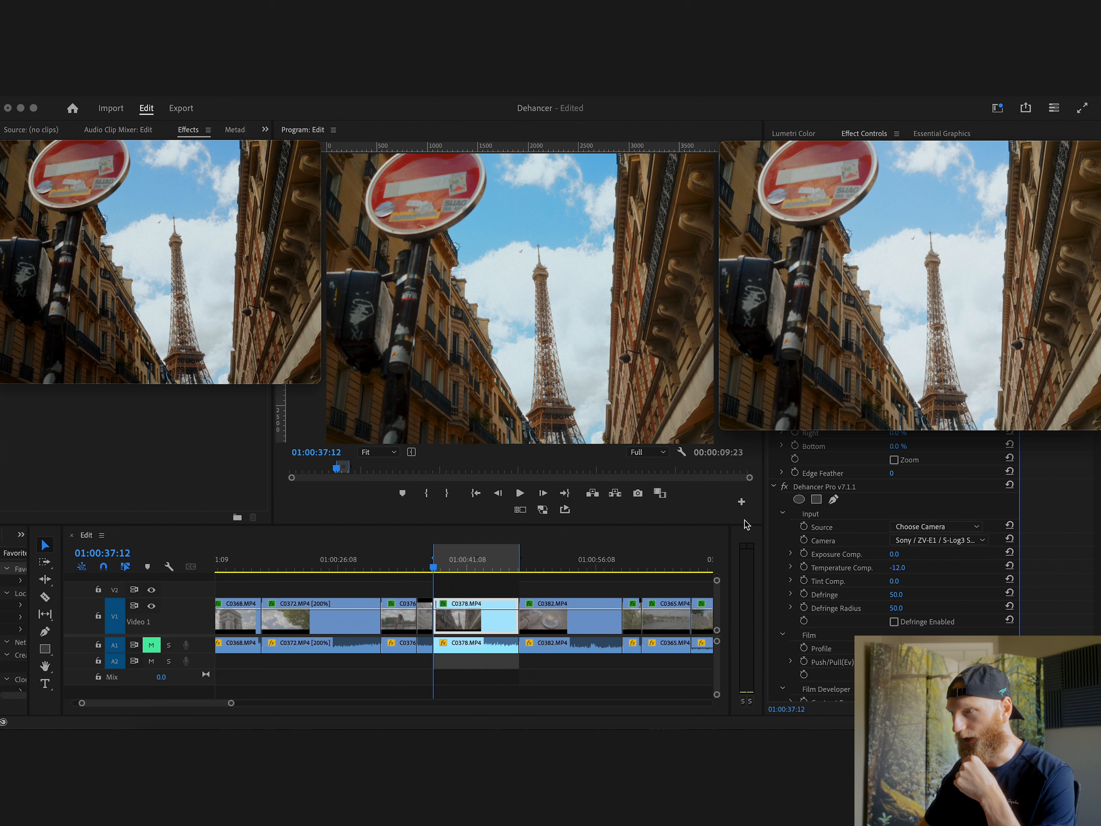
Compare the colors and contrast of Edit_QT Comp.mp4, the Program monitor image and Edit.mp4 side by side
mouse_move(914, 276)
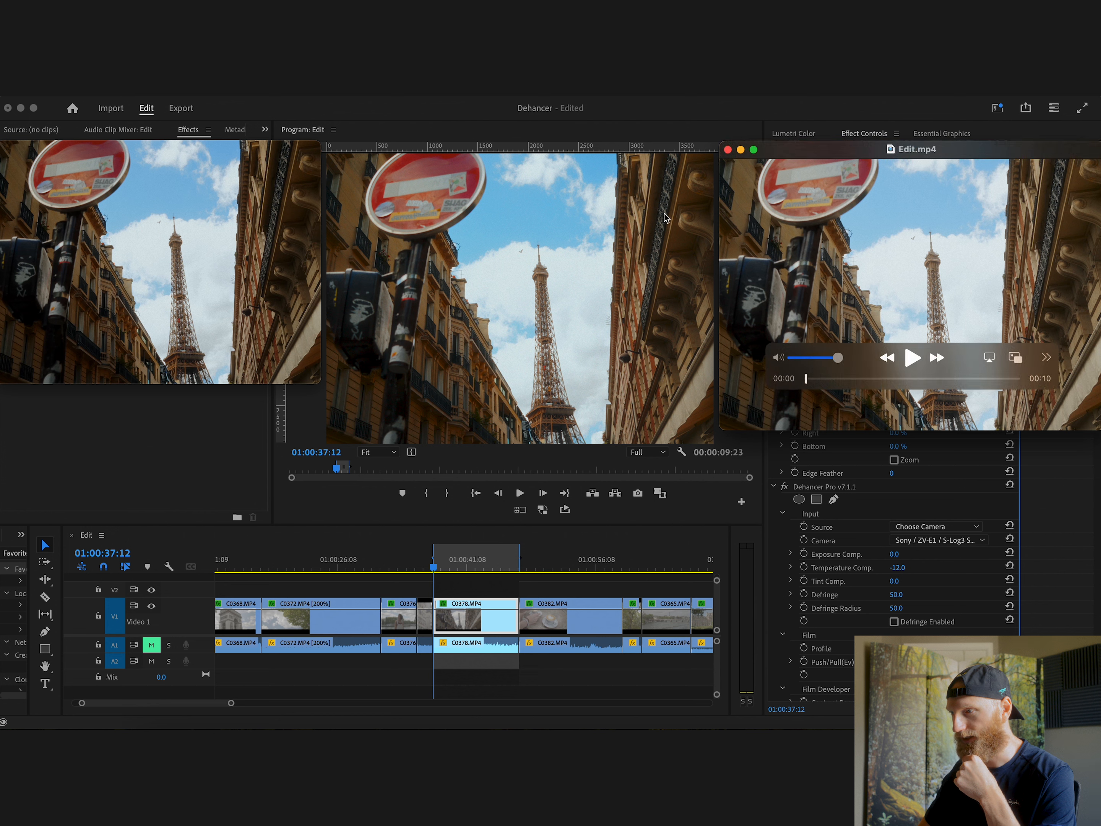
mouse_move(230, 238)
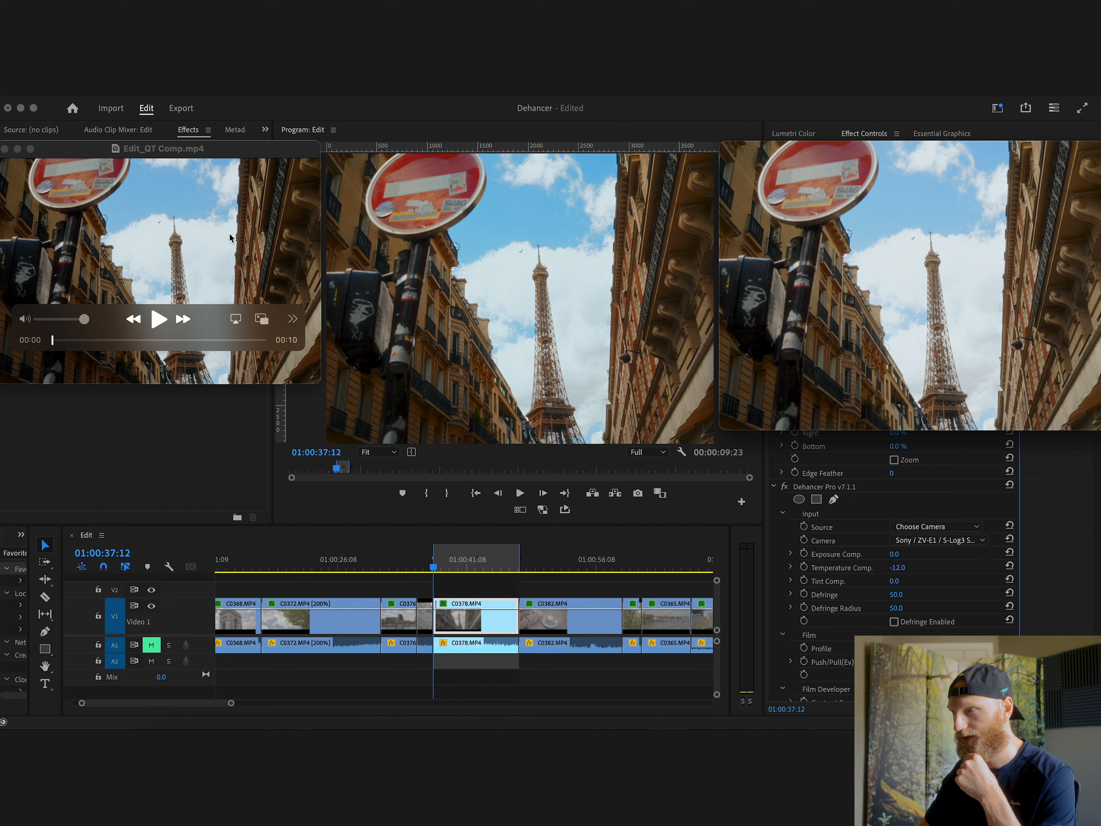
mouse_move(863, 209)
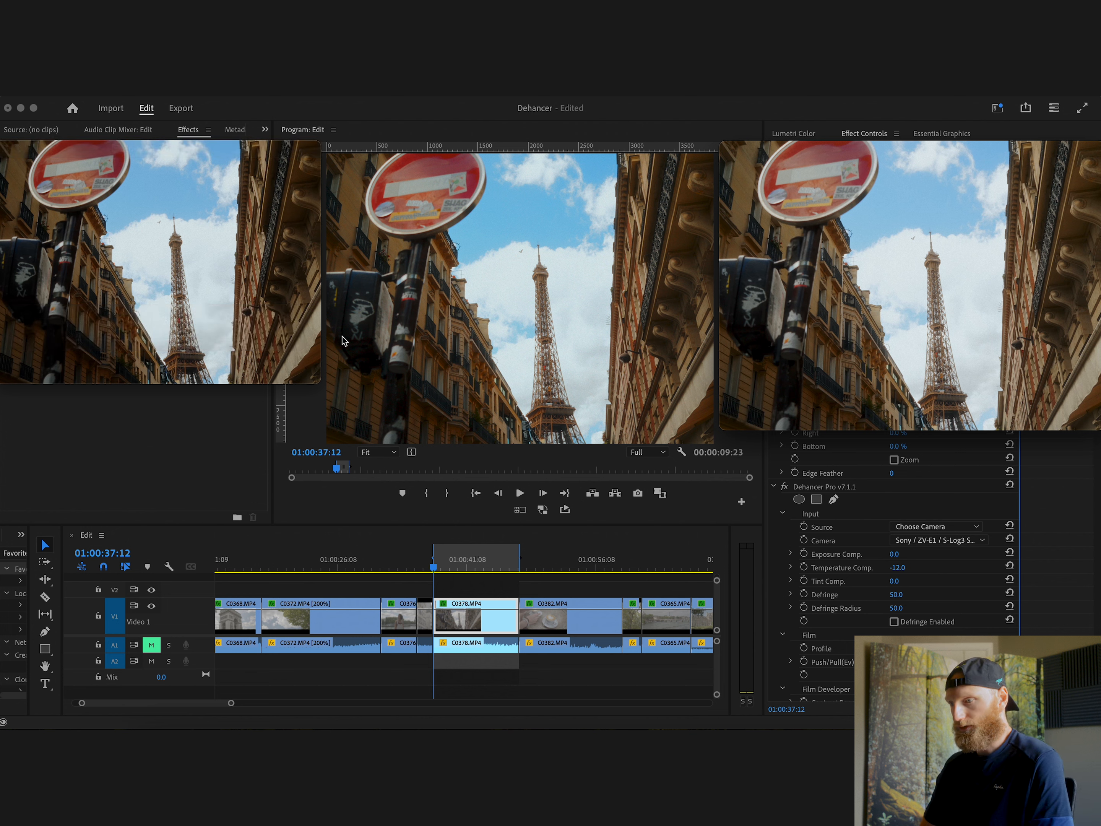
mouse_move(254, 204)
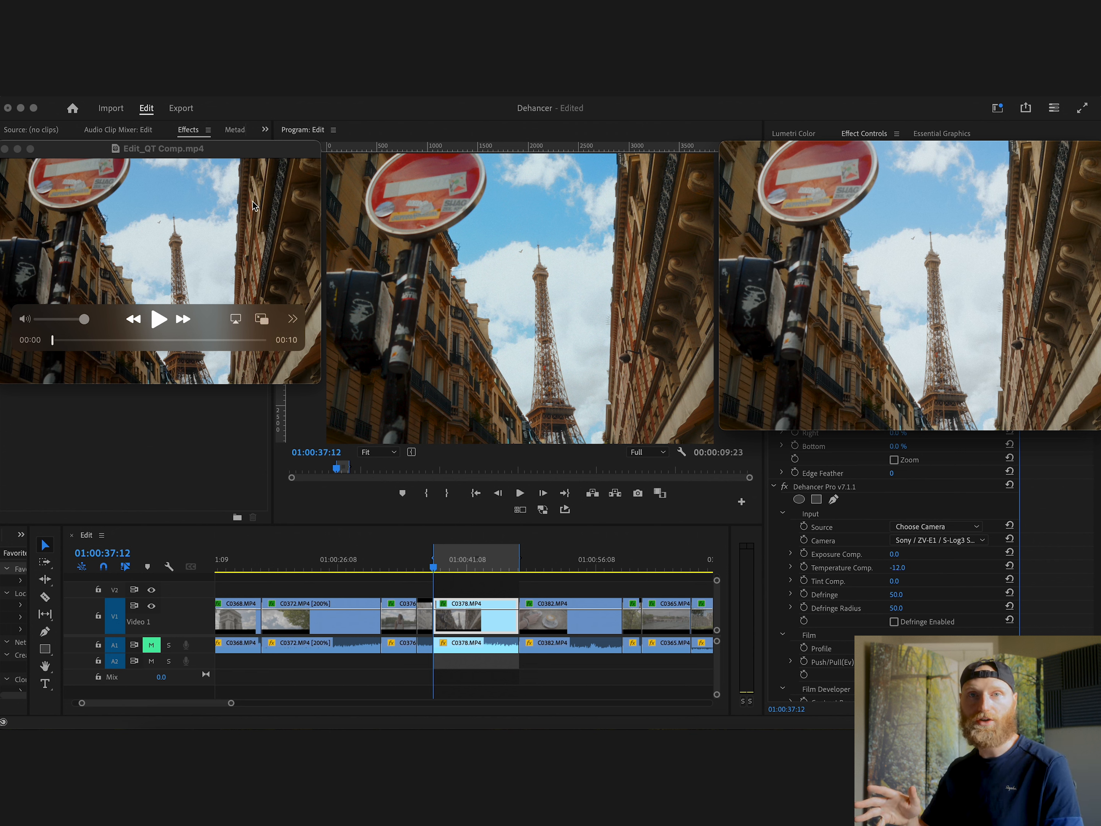
mouse_move(916, 250)
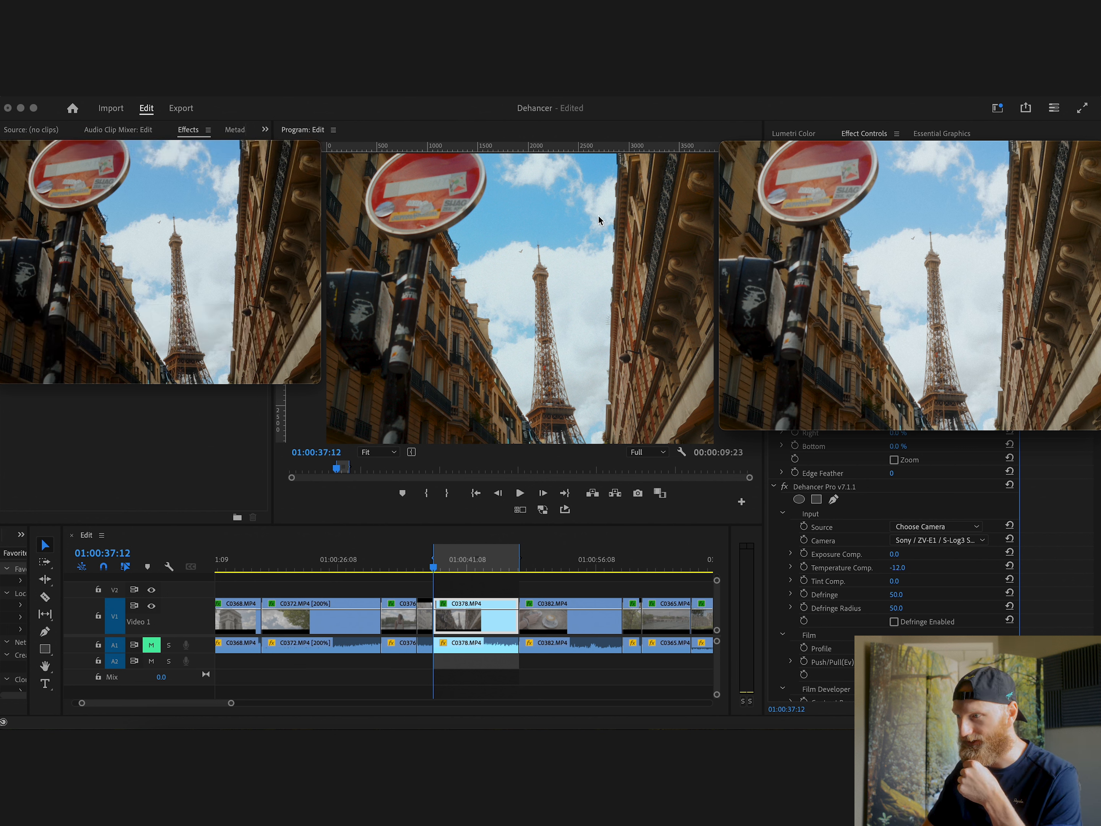
mouse_move(857, 270)
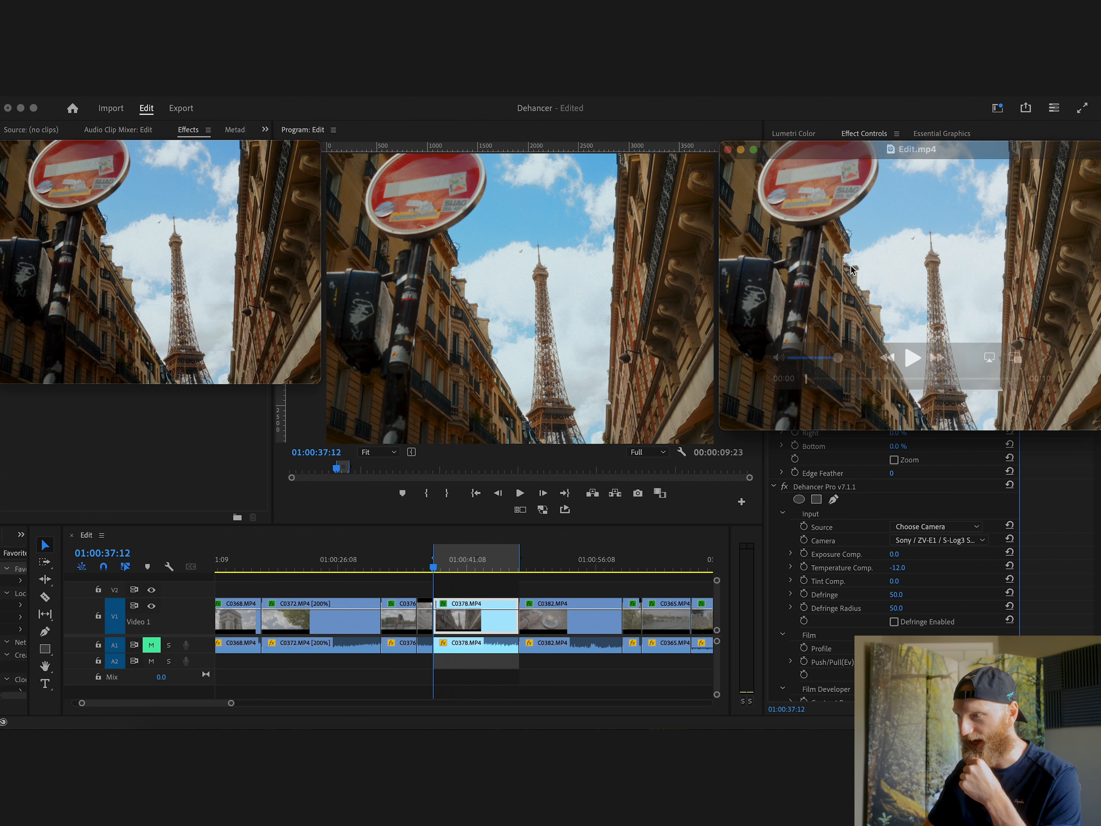